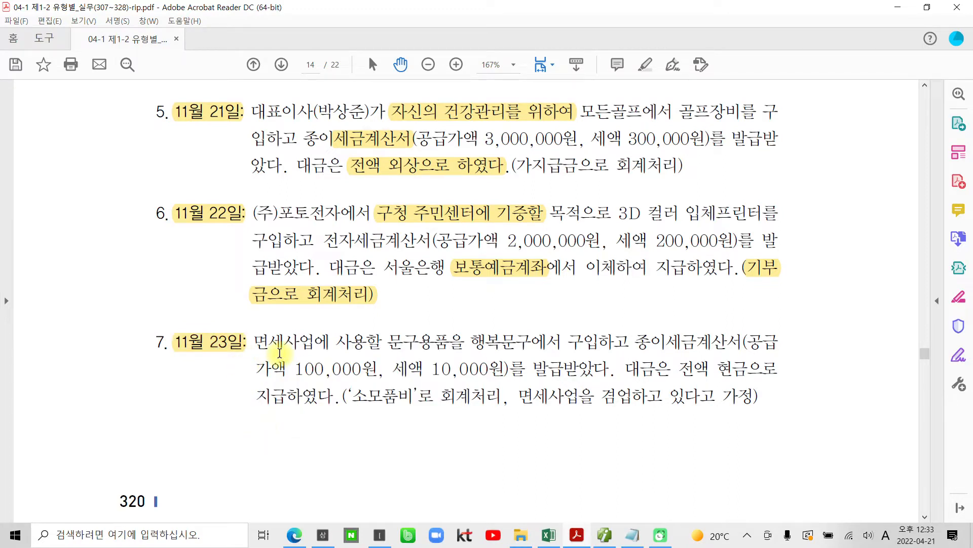
Step: Highlight 면세사업에 사용할 문구용품을, 소모품비 and 면세사업을 겸업하고 있다고 in the 11월 23일 problem
left_click_drag(259, 343, 464, 343)
right_click(407, 342)
left_click(453, 445)
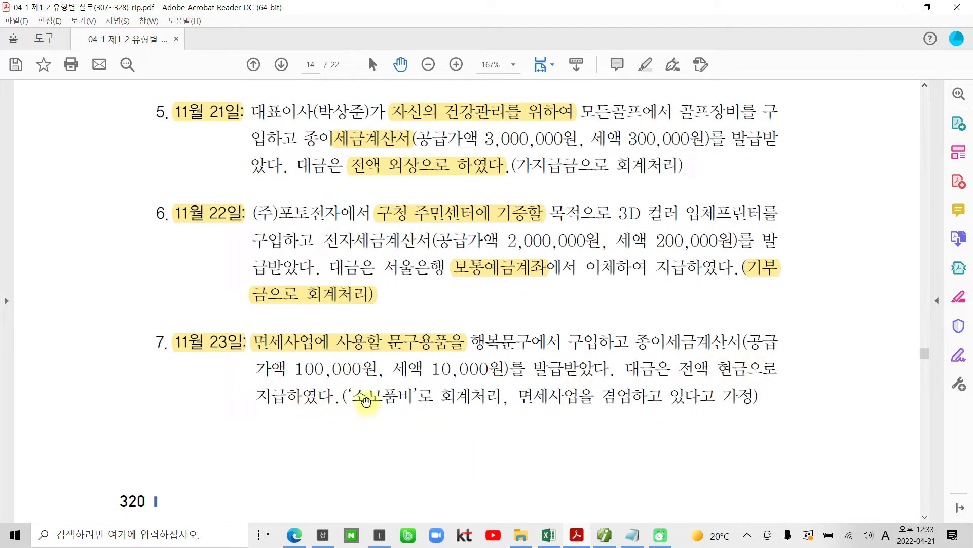
left_click_drag(353, 395, 413, 395)
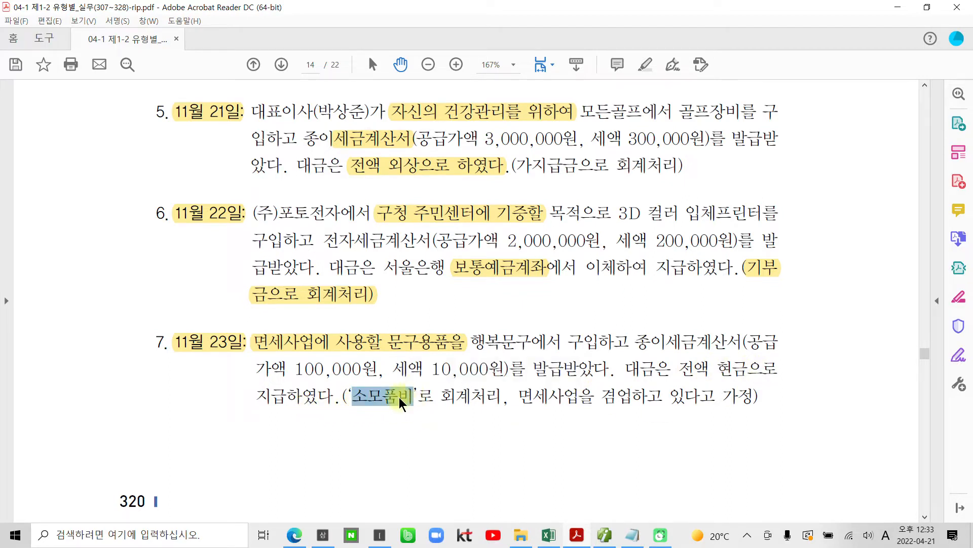
right_click(400, 397)
left_click(440, 330)
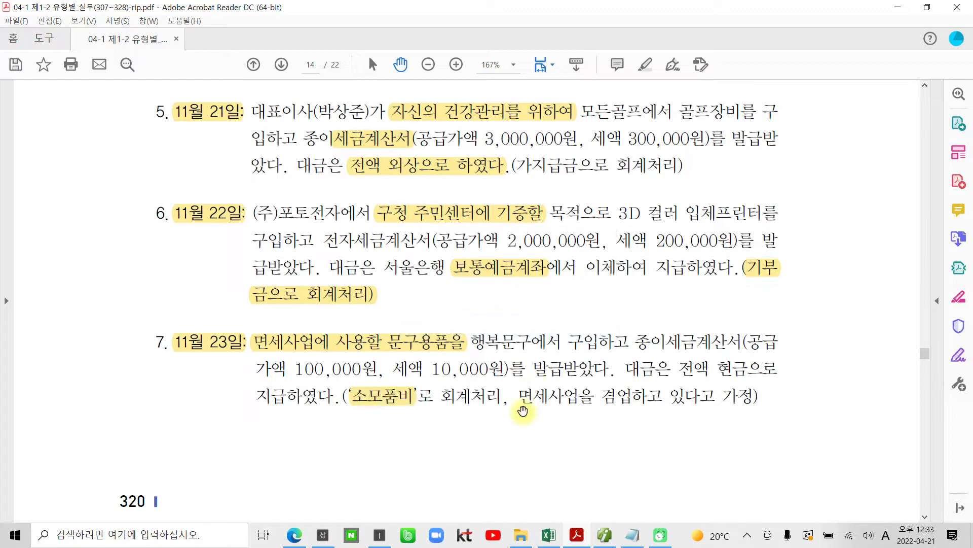
left_click_drag(522, 396, 715, 396)
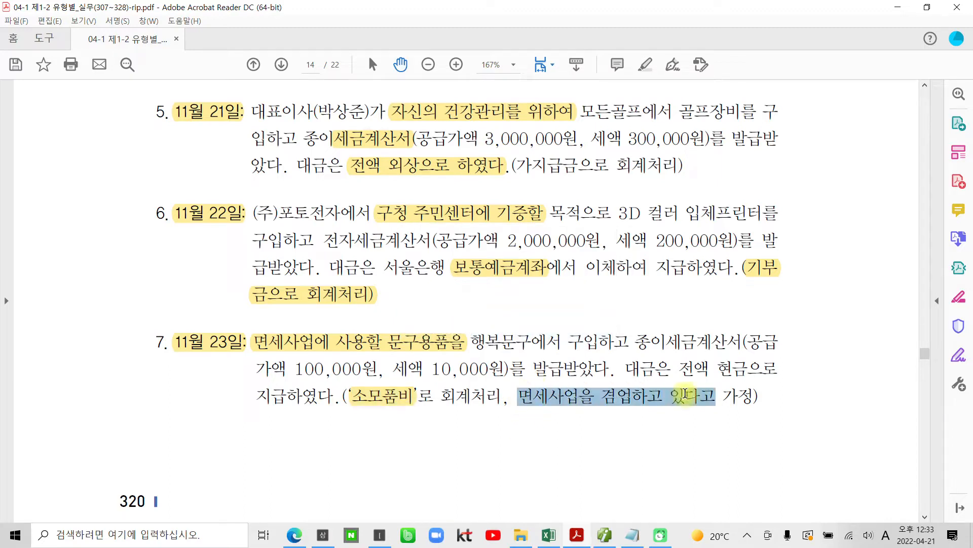
right_click(676, 394)
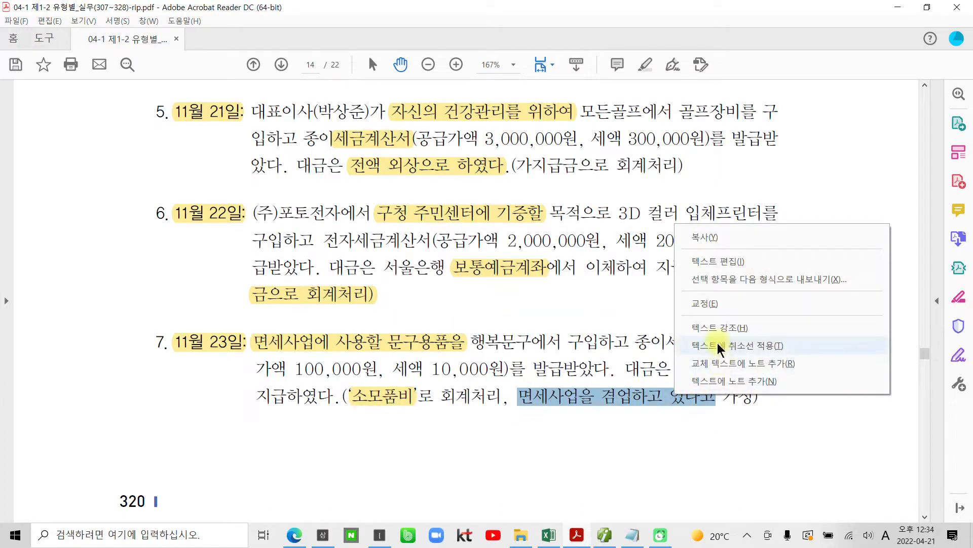
left_click(722, 325)
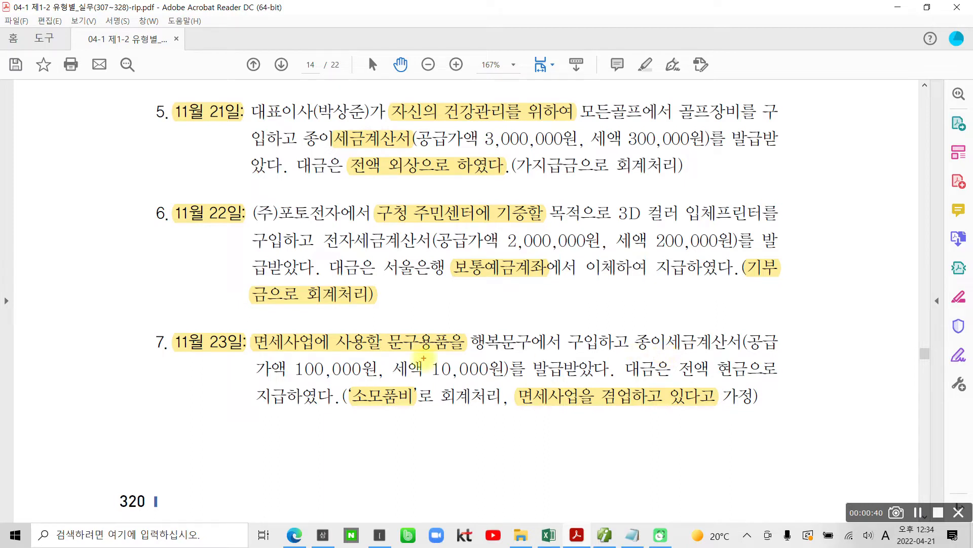
Step: Mark up the 11월 23일 problem in red ink: box 행복문구, underline 100,000원, and box and check-mark 세금계산서
mouse_move(473, 329)
left_mouse_down()
mouse_move(517, 352)
mouse_move(535, 330)
mouse_move(477, 325)
mouse_move(471, 338)
left_mouse_up()
left_click_drag(289, 377, 374, 377)
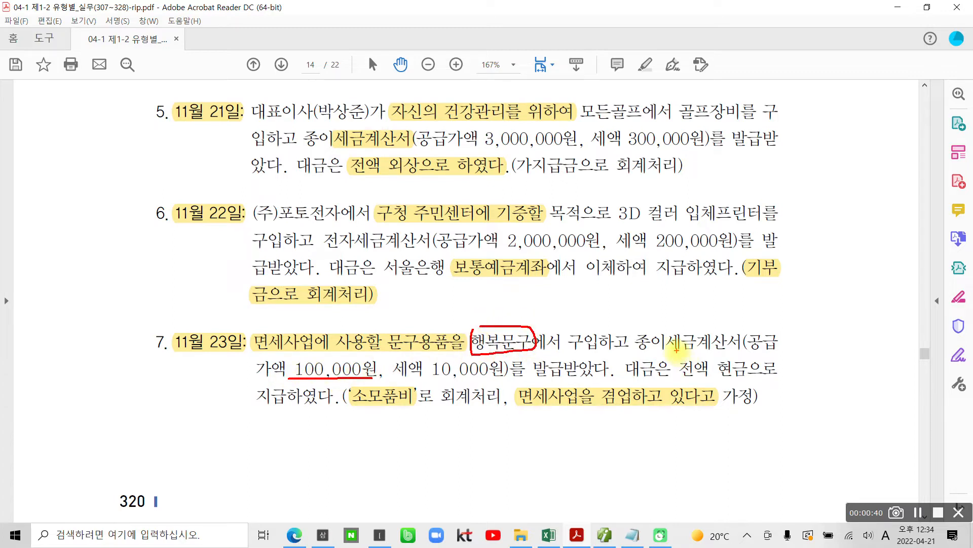
left_click_drag(668, 354, 737, 354)
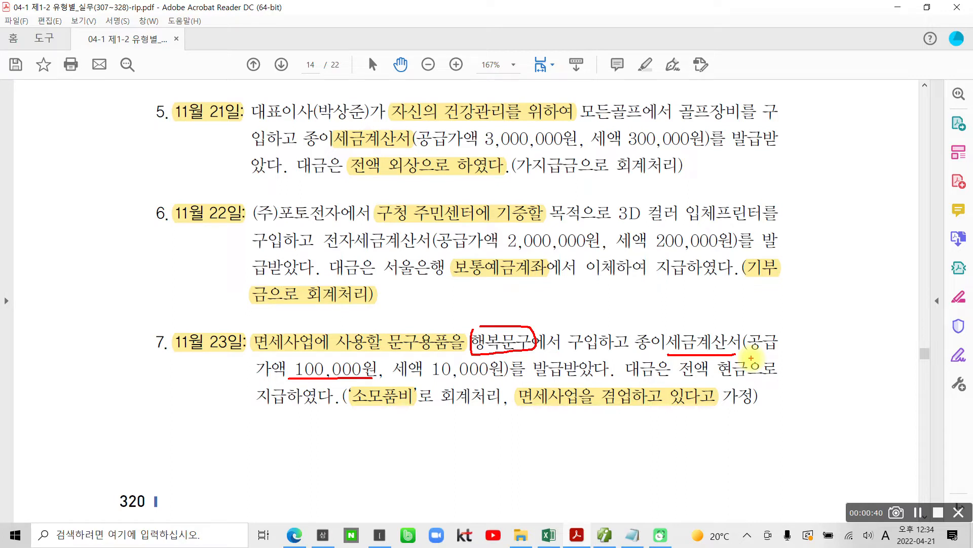
mouse_move(672, 361)
left_mouse_down()
mouse_move(692, 327)
mouse_move(746, 355)
left_mouse_up()
mouse_move(700, 308)
left_mouse_down()
mouse_move(726, 320)
mouse_move(737, 306)
left_mouse_up()
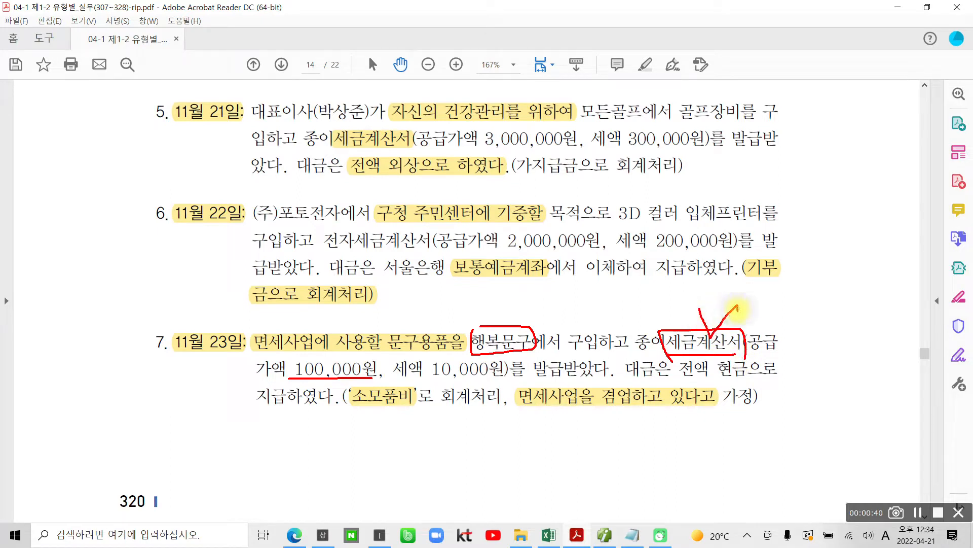
Step: Circle 면세사업에 사용할 문구용품 in red ink, write 54 beside the problem, and underline 세금계산서 again
mouse_move(257, 328)
left_mouse_down()
mouse_move(290, 368)
mouse_move(403, 368)
mouse_move(443, 338)
mouse_move(366, 324)
mouse_move(258, 327)
left_mouse_up()
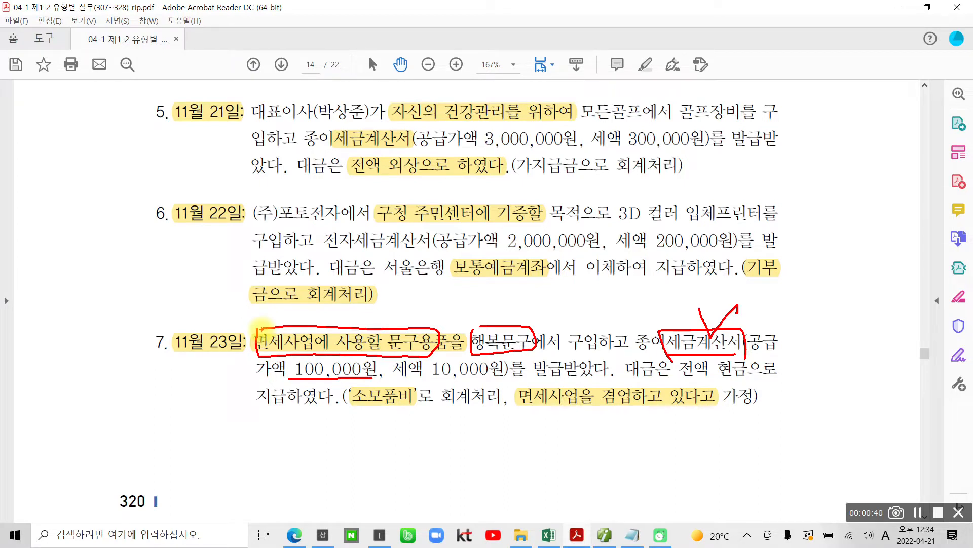
mouse_move(86, 328)
left_mouse_down()
mouse_move(75, 364)
mouse_move(82, 386)
left_mouse_up()
mouse_move(79, 348)
left_mouse_down()
mouse_move(99, 345)
mouse_move(134, 370)
mouse_move(120, 389)
left_mouse_up()
left_click_drag(657, 362, 770, 366)
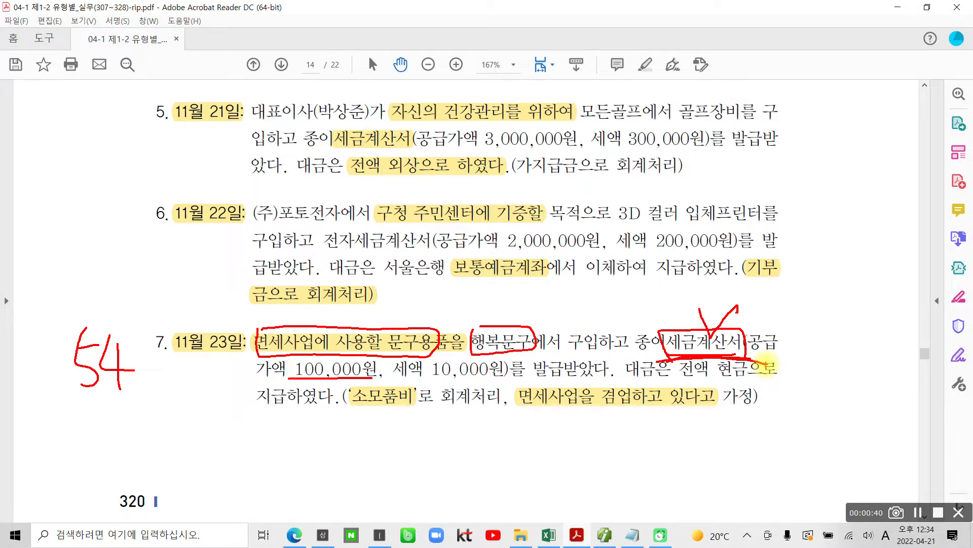
left_click_drag(591, 419, 647, 421)
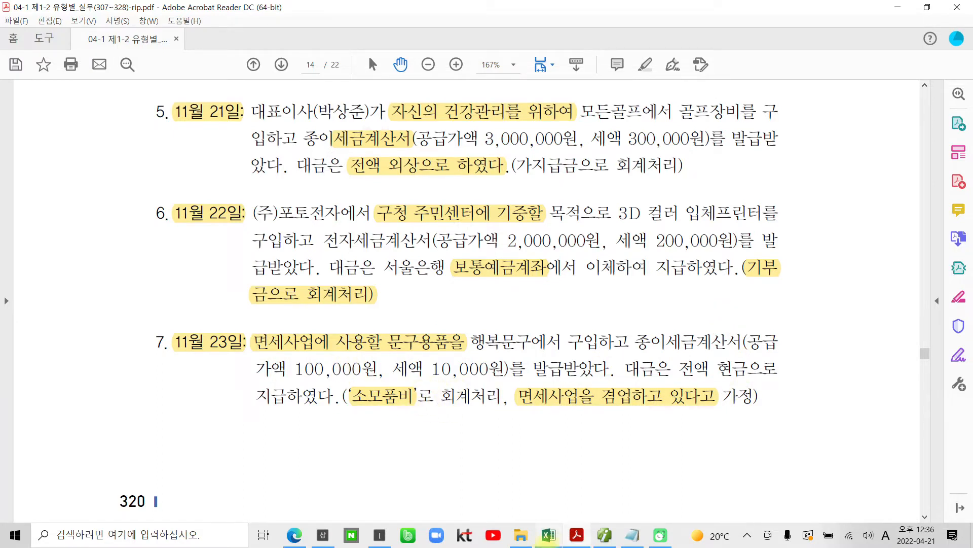
Step: Switch to the accounting program and set the purchase/sales voucher date to November 23
left_click(605, 535)
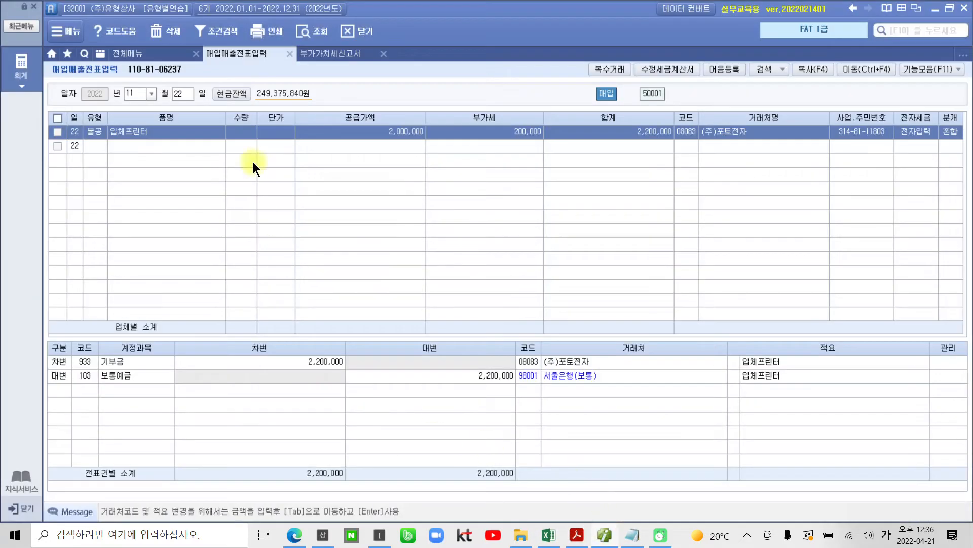
left_click(187, 95)
type("23")
key("Return")
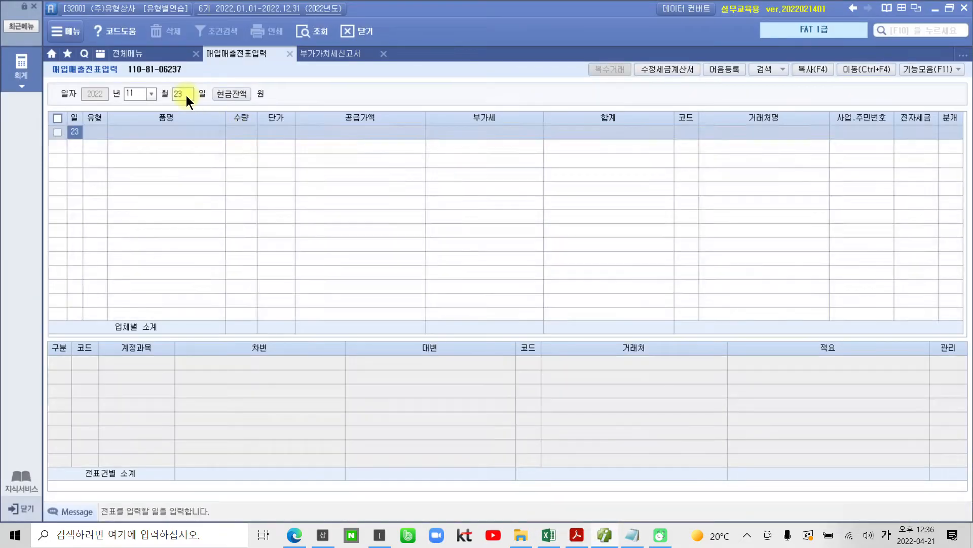
key("Return")
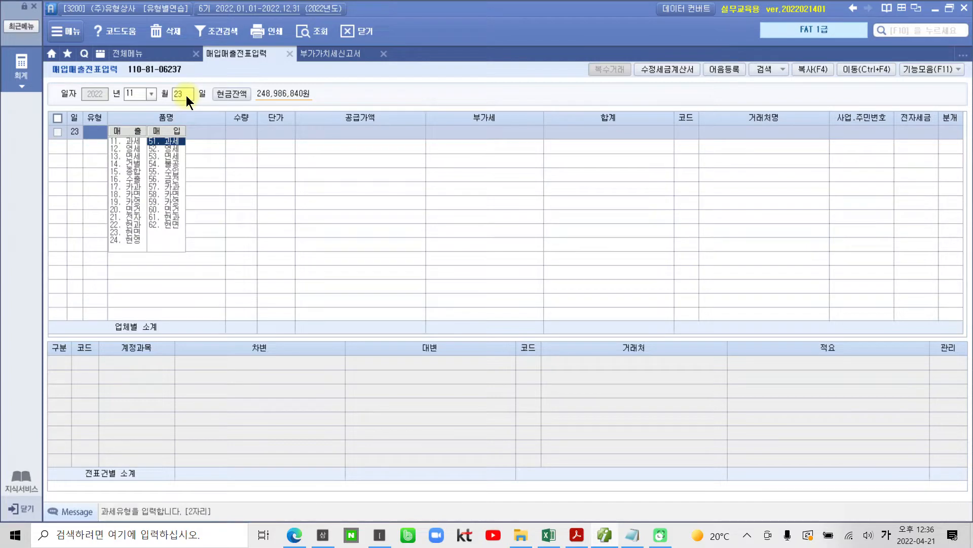
Step: Set the voucher's tax type to 54 불공 with non-deduction reason 4, 면세사업과 관련된 분
type("54")
key("Return")
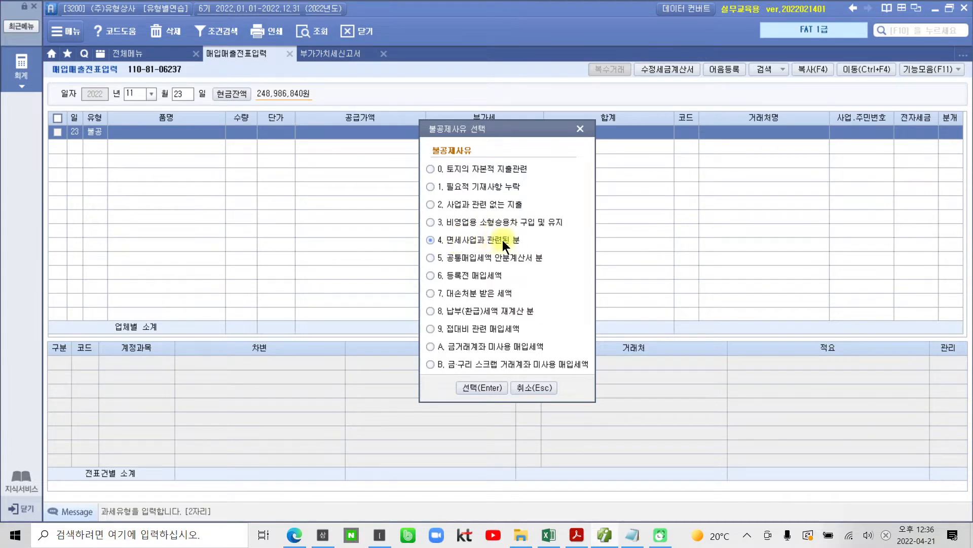
left_click(475, 389)
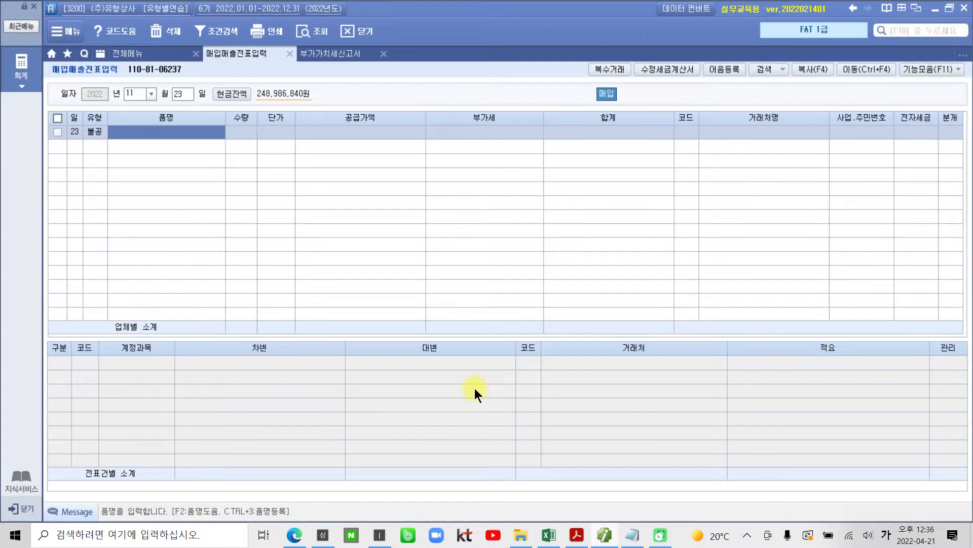
Step: Enter 문구용품 as the item with a supply value of 100,000, leaving quantity and unit price blank
type("문구용")
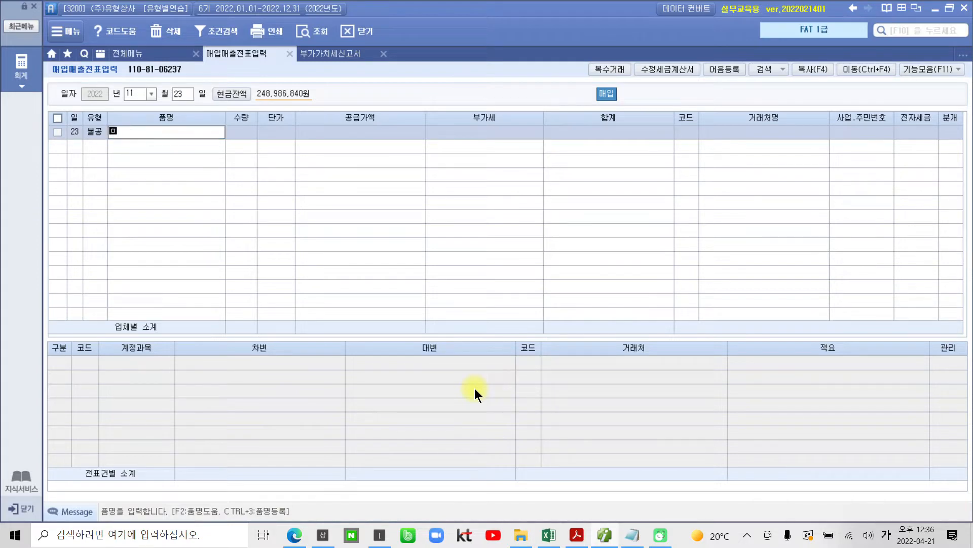
type("품")
key("Return")
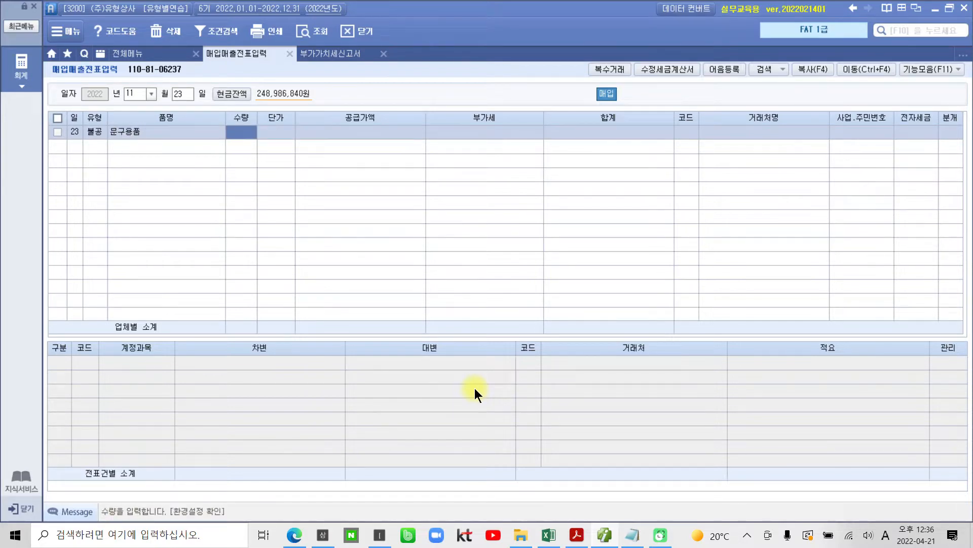
key("Return")
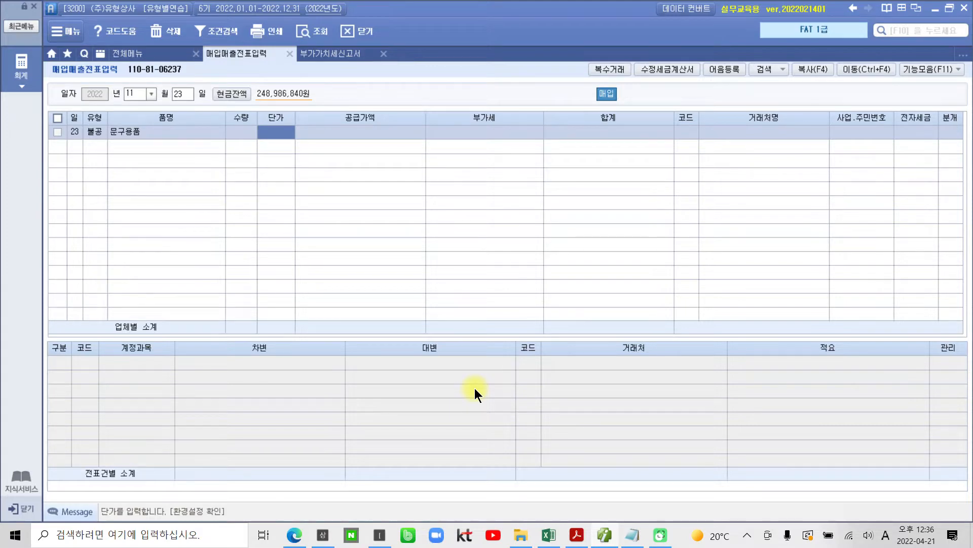
key("Return")
type("1000000")
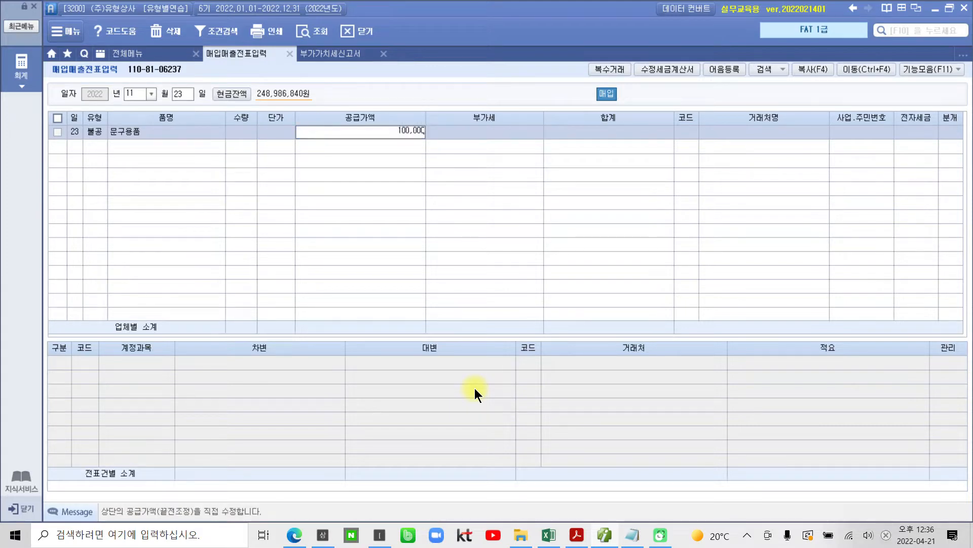
key("Return")
key("Return")
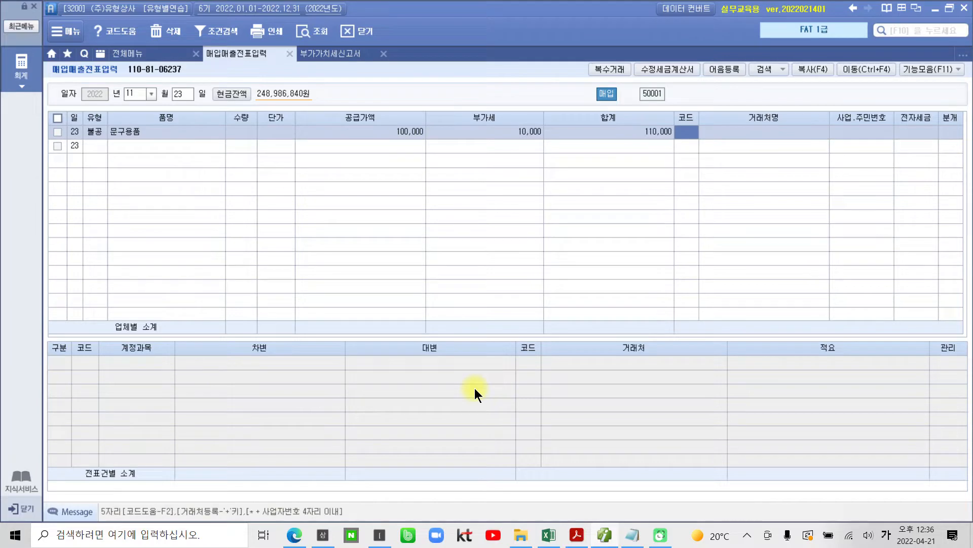
Step: Set the trading partner to 행복문구, leave the electronic tax invoice field blank, and choose journal type 1 현금
type("히")
key("BackSpace")
type("행복")
key("Return")
key("Return")
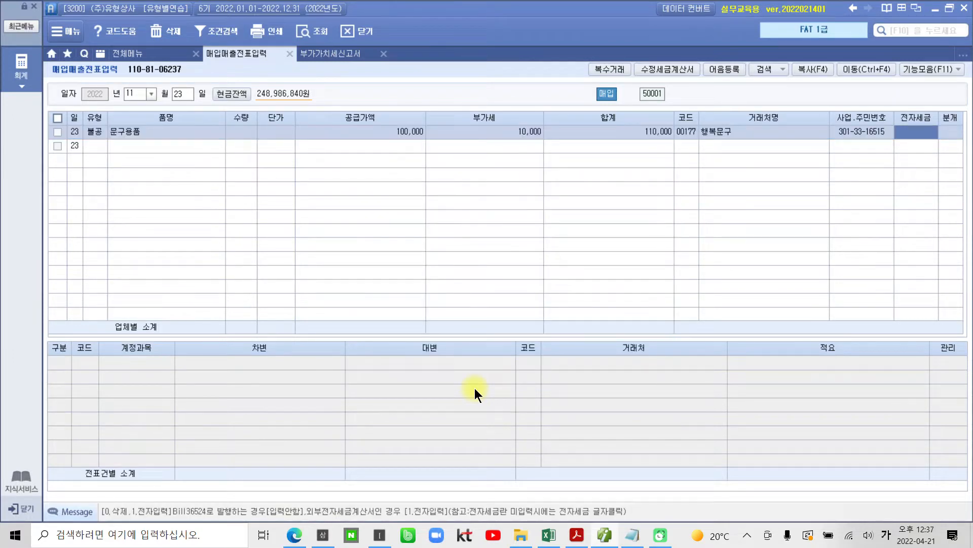
key("Return")
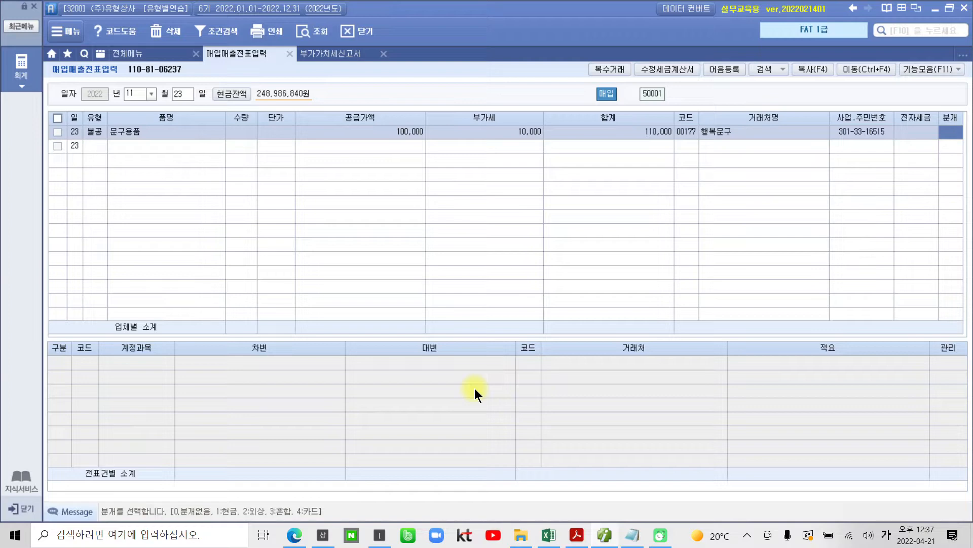
type("1")
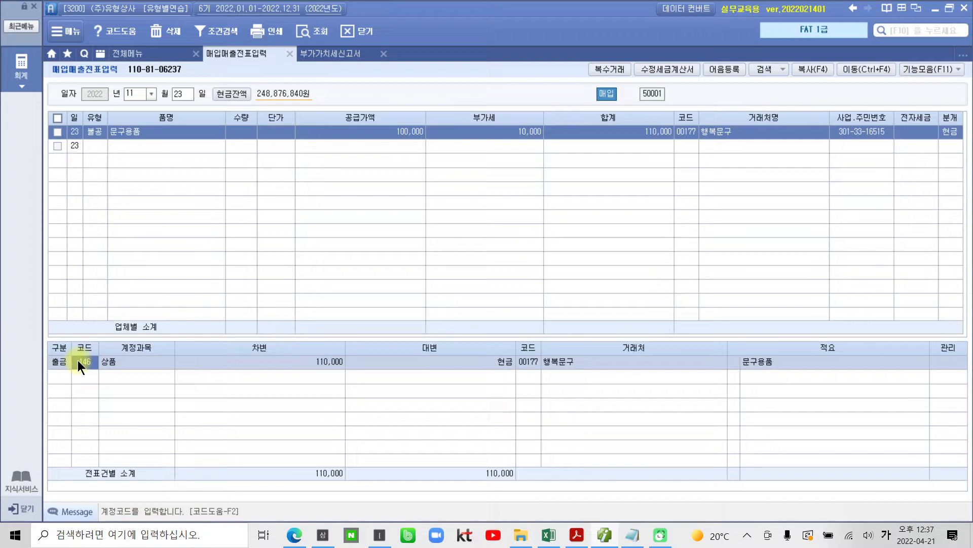
Step: Change the cash payment line's account from the merchandise default to 830 소모품비
type("소모")
key("Return")
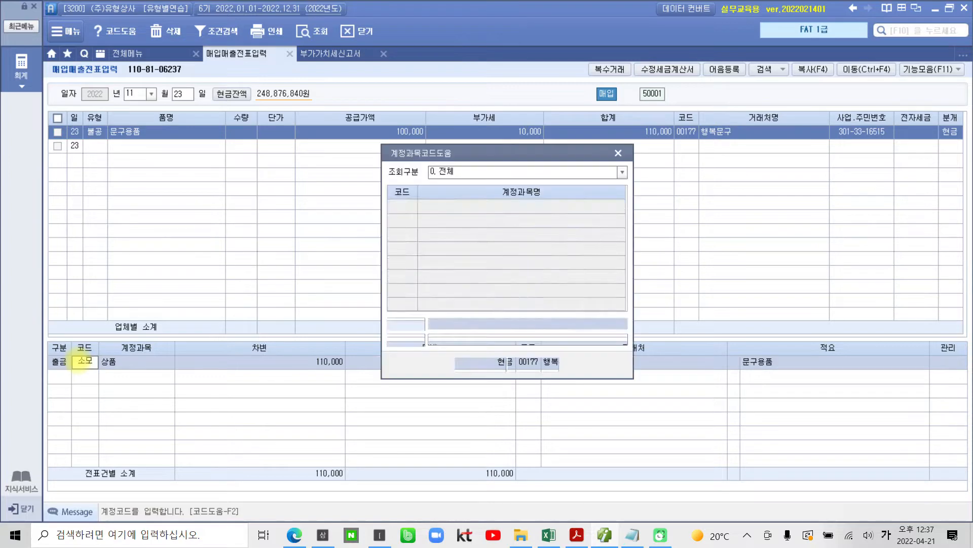
key("Down")
key("Down")
key("Down")
key("Down")
key("Down")
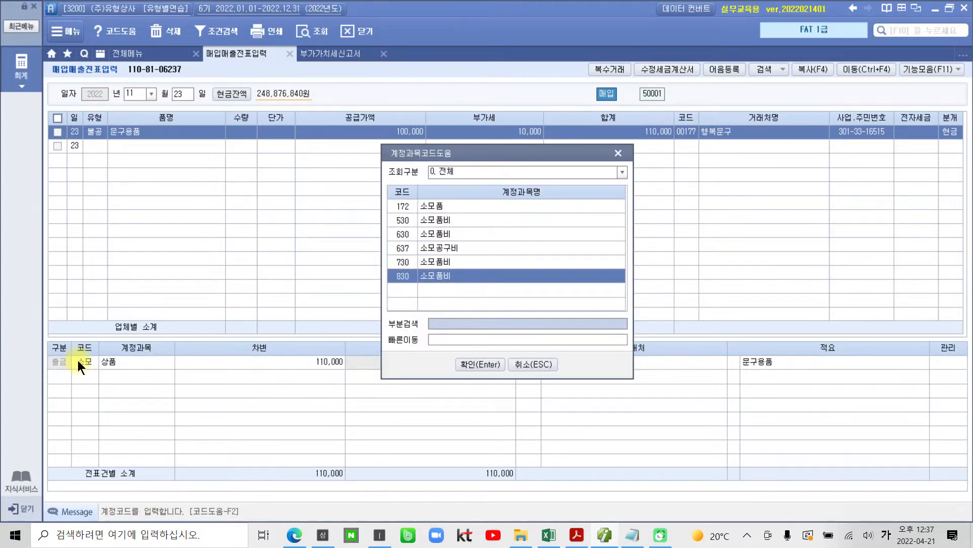
key("Return")
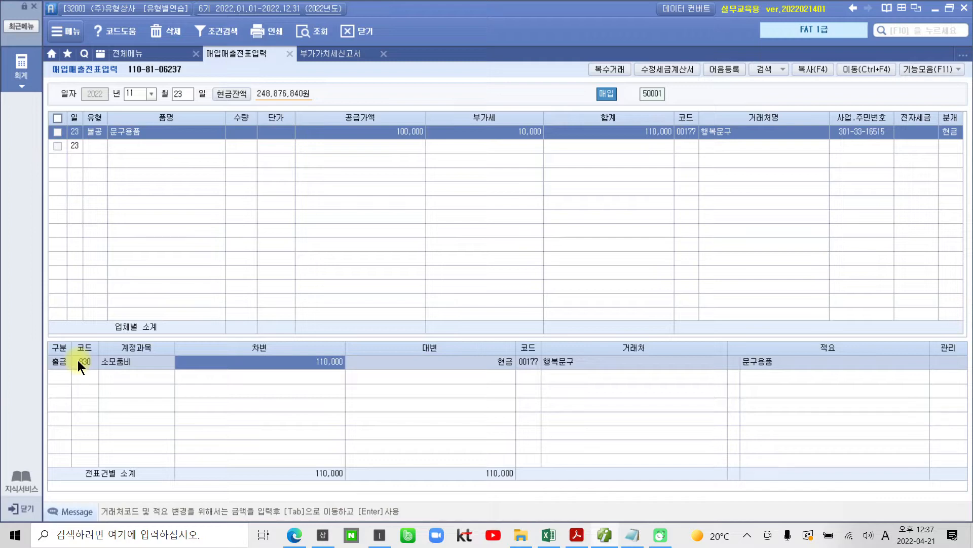
left_click(77, 360)
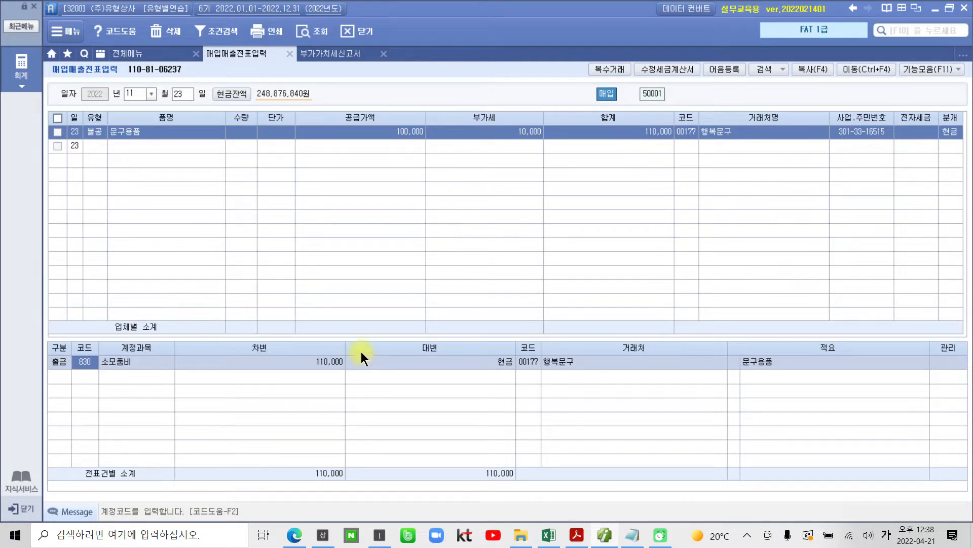
Step: Switch to the PDF workbook and highlight the date 11월 24일 of problem 8
left_click(577, 535)
scroll(461, 398, "down", 7)
scroll(462, 398, "down", 5)
scroll(135, 294, "up", 1)
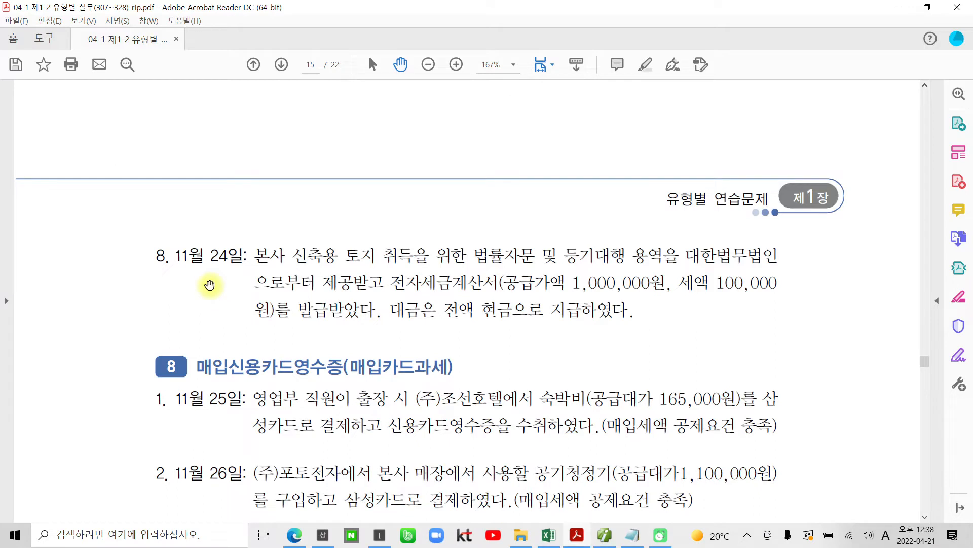
left_click_drag(175, 255, 244, 255)
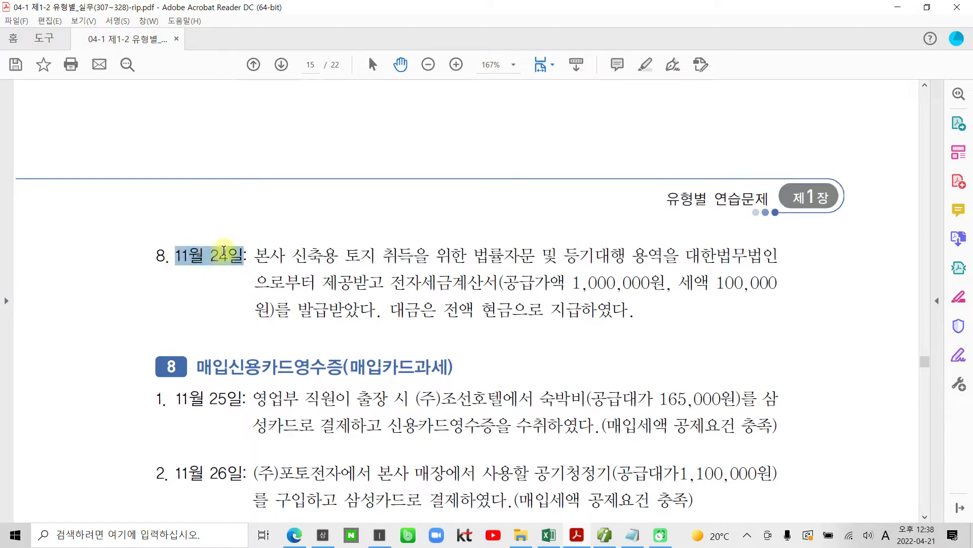
right_click(224, 251)
left_click(260, 353)
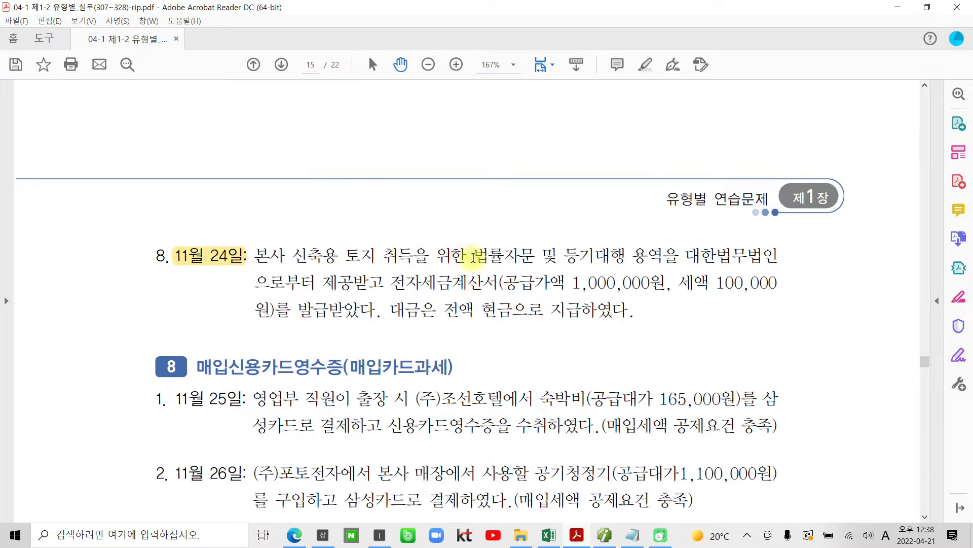
Step: Select 법률자문 and then 대한법무법인 in the 11월 24일 problem to point out the service and its supplier
left_click_drag(477, 256, 536, 256)
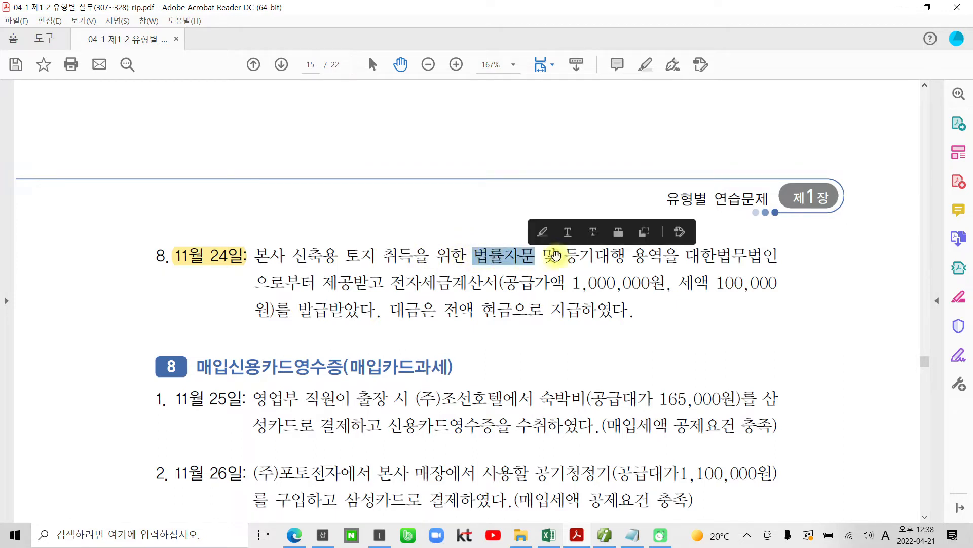
left_click(570, 256)
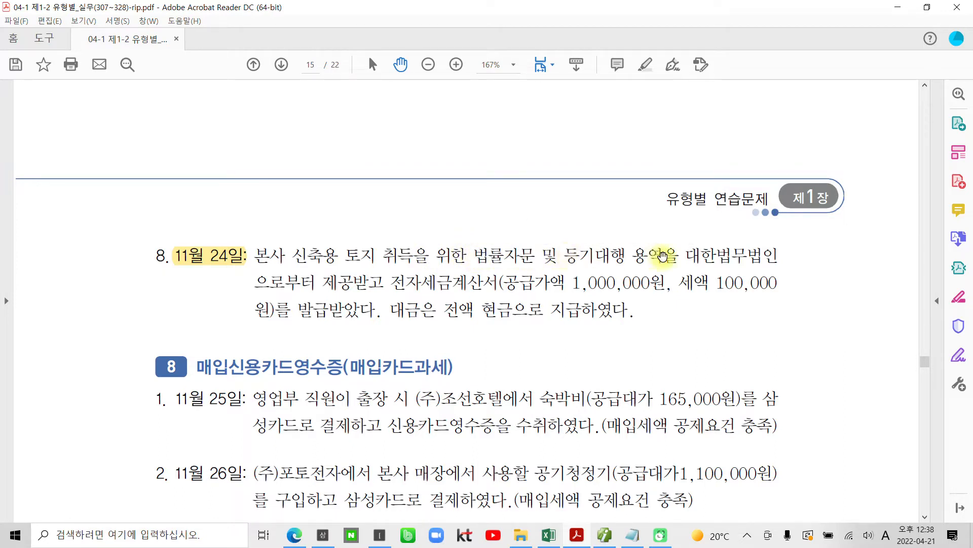
left_click_drag(686, 257, 759, 258)
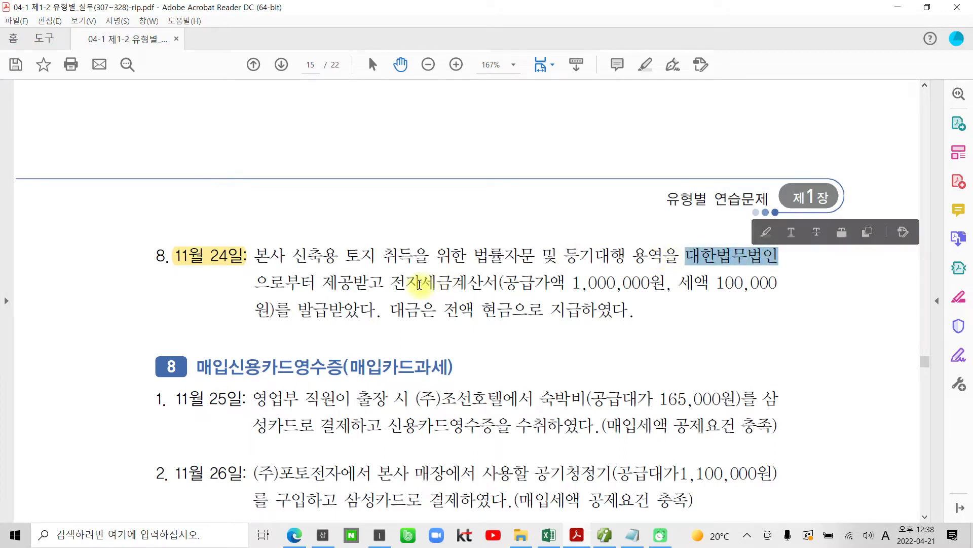
Step: Highlight 전자세금계산서 and 현금 in the 11월 24일 problem of the PDF workbook
left_click(393, 283)
left_click_drag(393, 283, 466, 283)
right_click(466, 283)
left_click(512, 386)
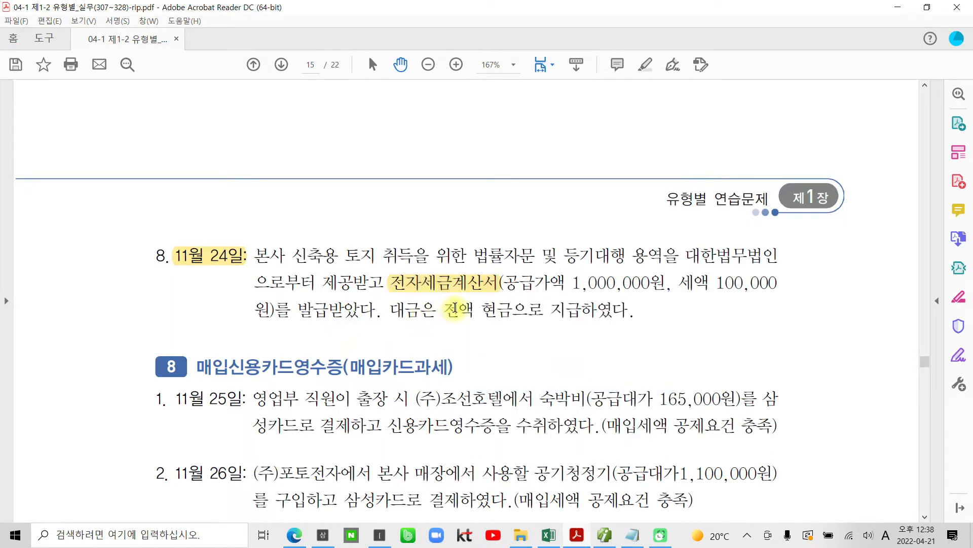
left_click_drag(485, 309, 511, 310)
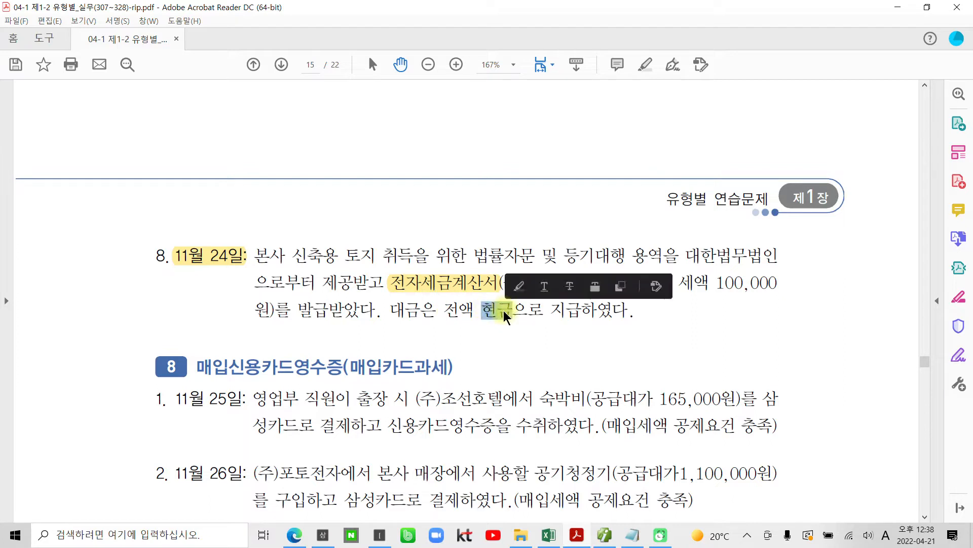
right_click(505, 310)
left_click(553, 415)
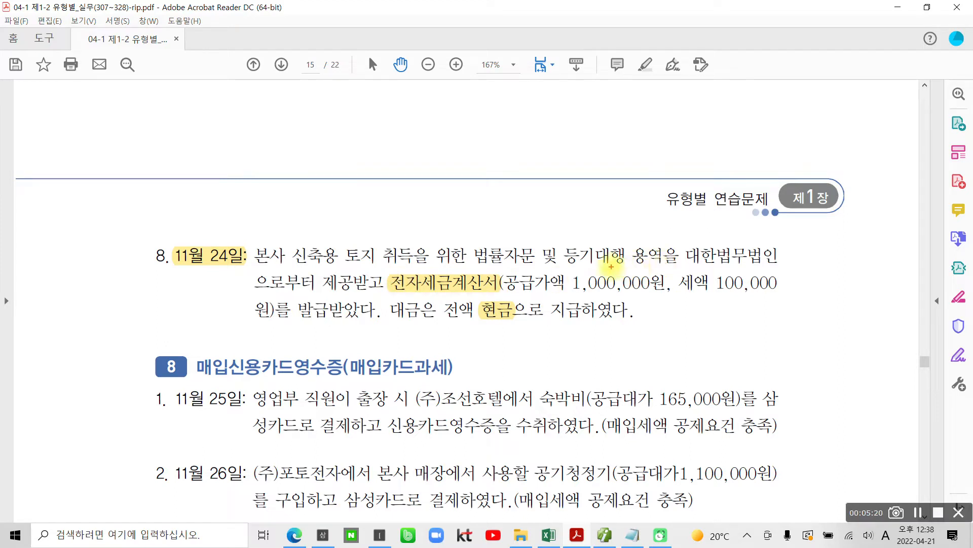
Step: Mark 등기대행 용역, 법률자문, 공급가액 1,000,000원 and 토지 취득 in red, write 54 beside problem 8, and clear the ink
left_click_drag(567, 265, 664, 263)
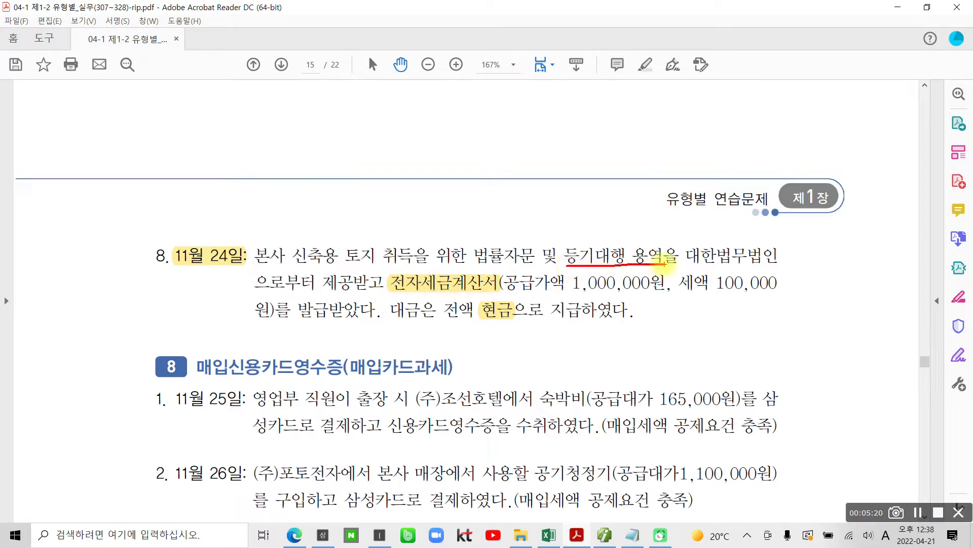
mouse_move(472, 265)
left_mouse_down()
mouse_move(550, 263)
mouse_move(662, 290)
mouse_move(616, 262)
mouse_move(502, 274)
mouse_move(568, 295)
left_mouse_up()
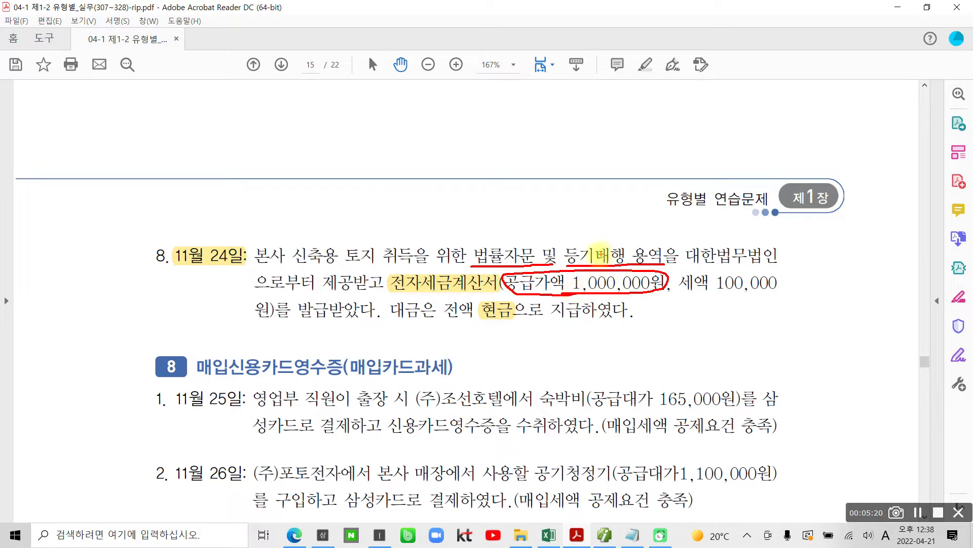
mouse_move(391, 235)
left_mouse_down()
mouse_move(330, 238)
mouse_move(341, 261)
mouse_move(421, 267)
mouse_move(438, 242)
mouse_move(391, 233)
left_mouse_up()
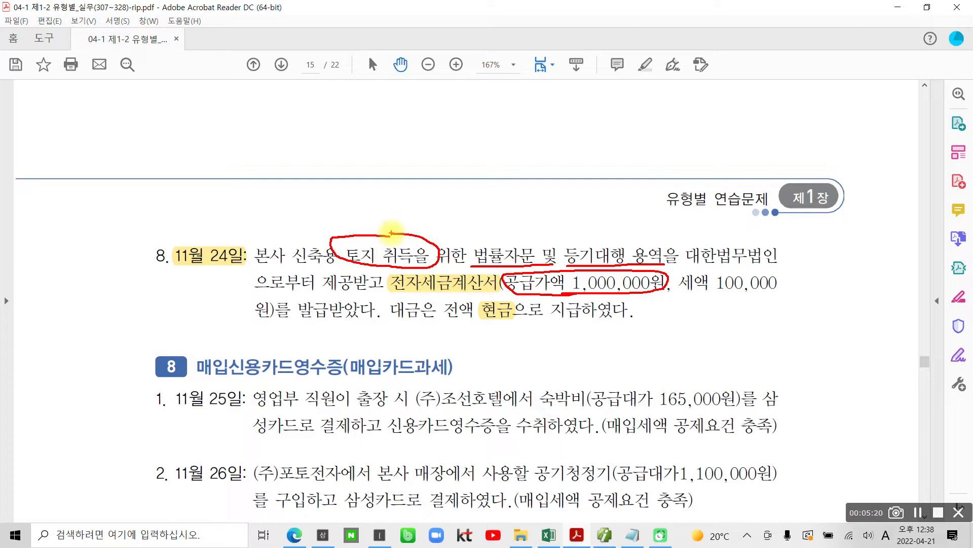
mouse_move(102, 255)
left_mouse_down()
mouse_move(115, 268)
mouse_move(104, 288)
mouse_move(126, 255)
mouse_move(153, 276)
mouse_move(148, 289)
left_mouse_up()
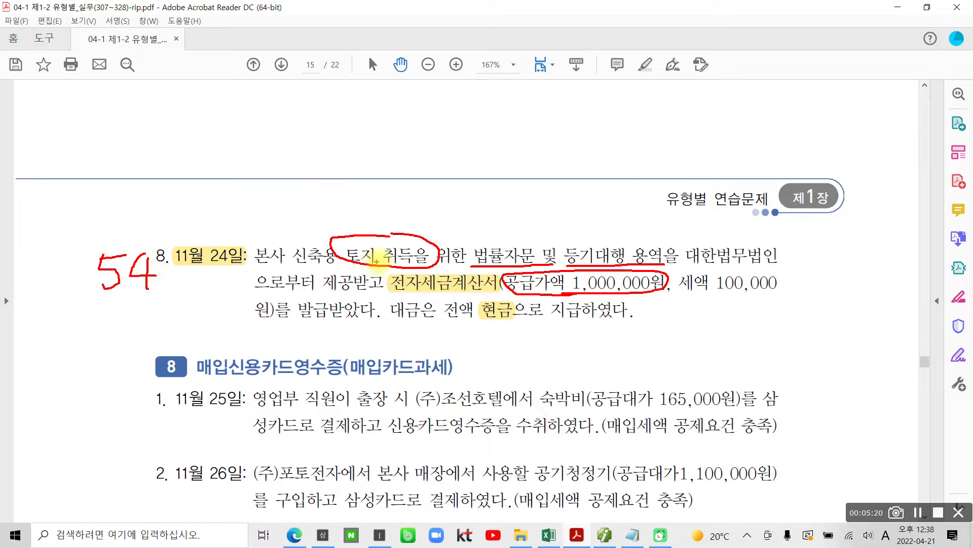
mouse_move(325, 244)
left_mouse_down()
mouse_move(426, 234)
mouse_move(400, 260)
left_mouse_up()
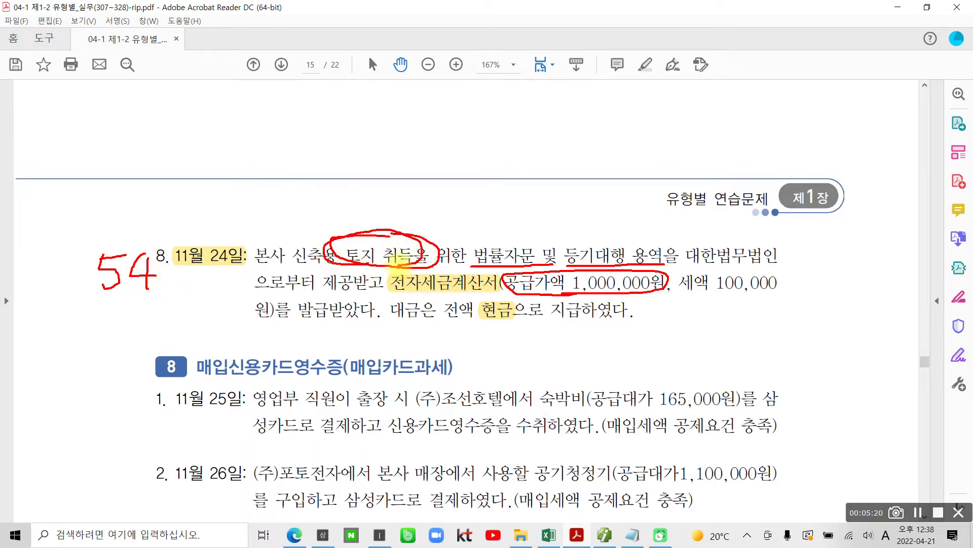
key("Escape")
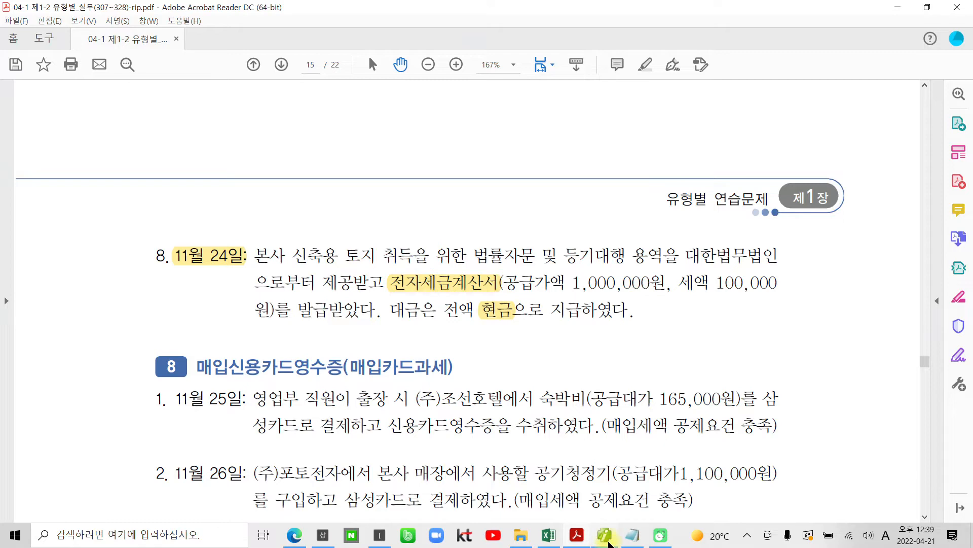
Step: Switch to the accounting program and start a day 24 voucher of type 54 불공 with reason 0 토지의 자본적 지출관련
left_click(606, 536)
left_click(188, 94)
type("24")
key("Return")
key("Return")
type("54")
key("Return")
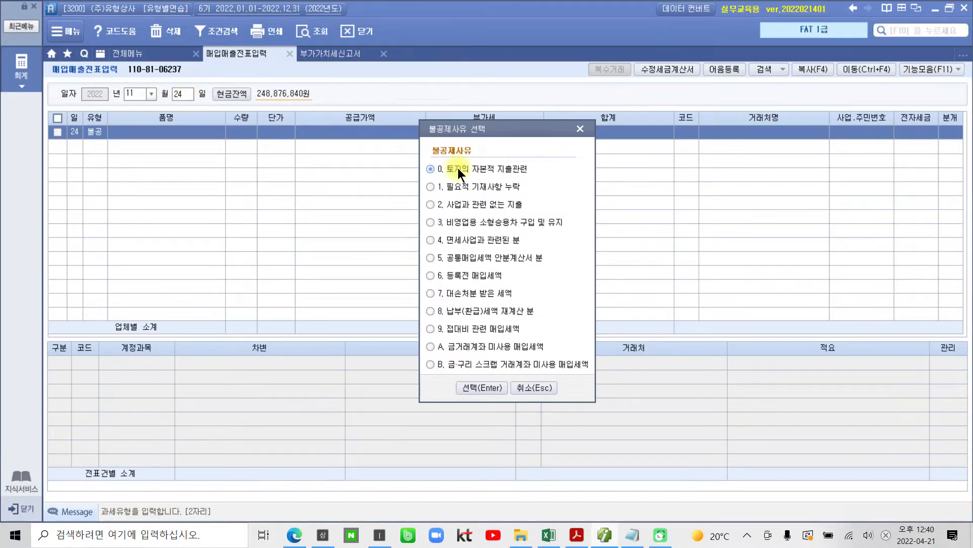
left_click(473, 385)
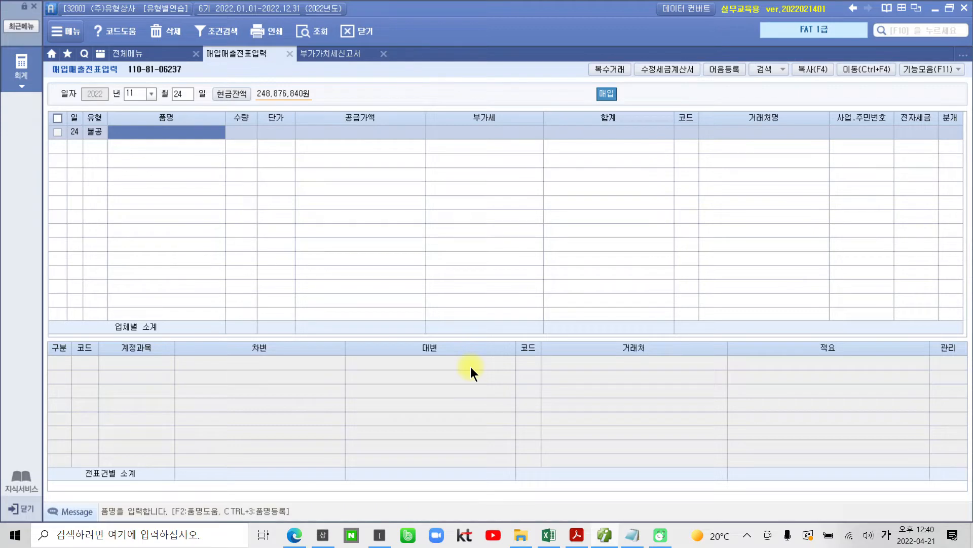
Step: Enter 법률자문 및 등기대행 as the item name and 1,000,000 as the supply value, leaving quantity and unit price blank
type("법")
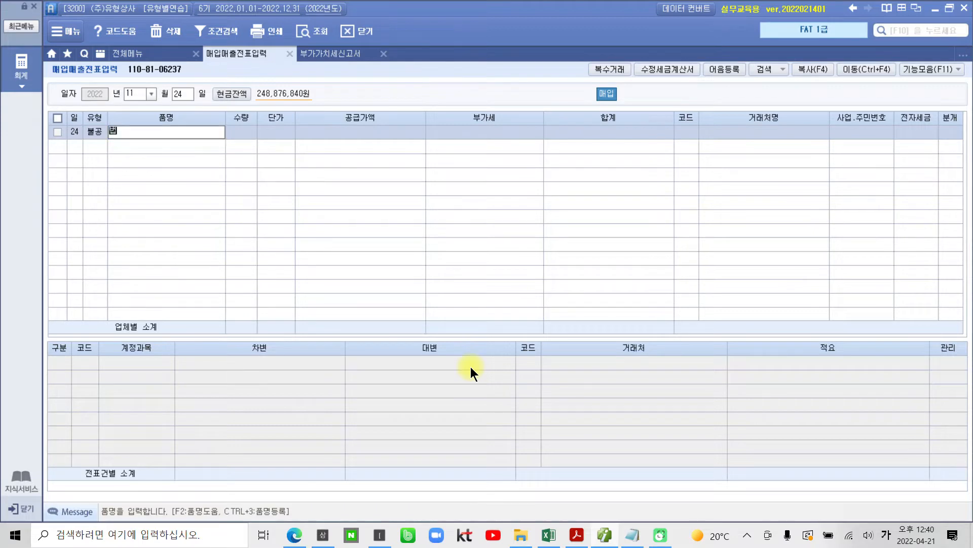
type("무자문 및 등기대행")
key("Return")
key("Return")
key("Return")
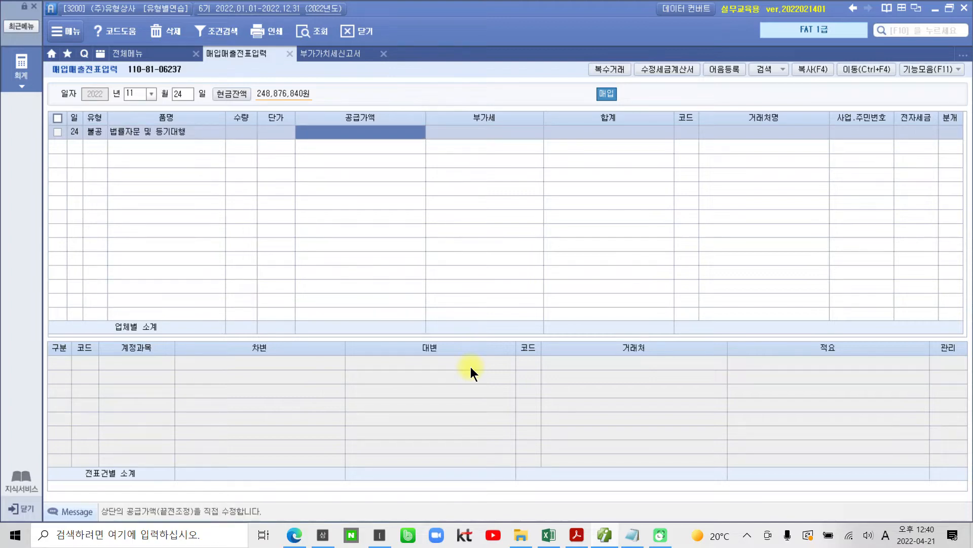
type("1000000")
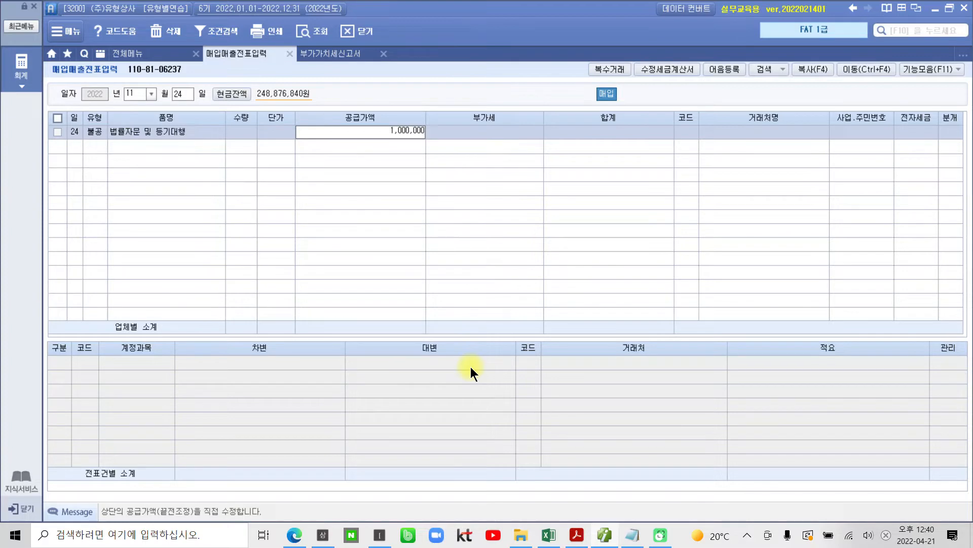
key("Return")
key("Return")
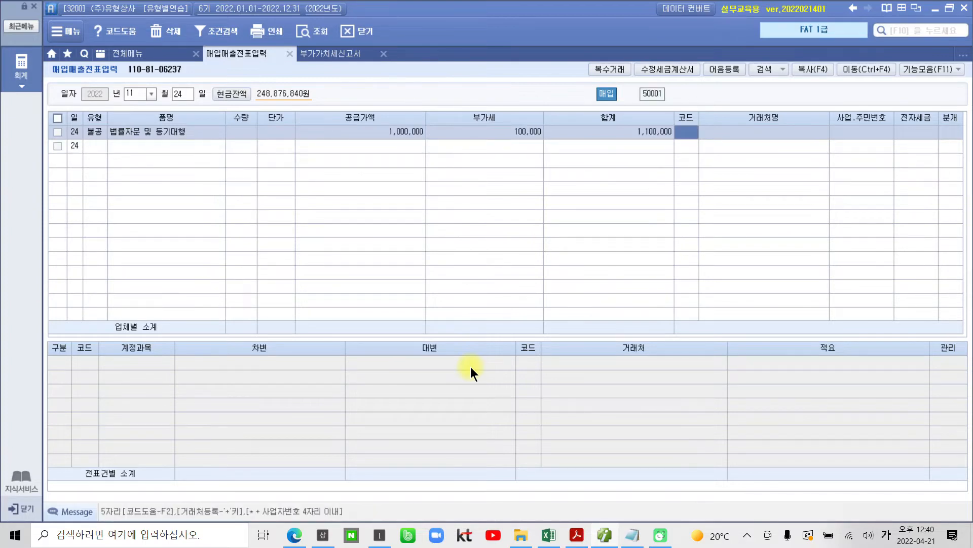
Step: Set the trading partner to 대한법무법인, the electronic tax invoice to 1 전자입력, and the journal type to 1 현금
type("대한")
key("Return")
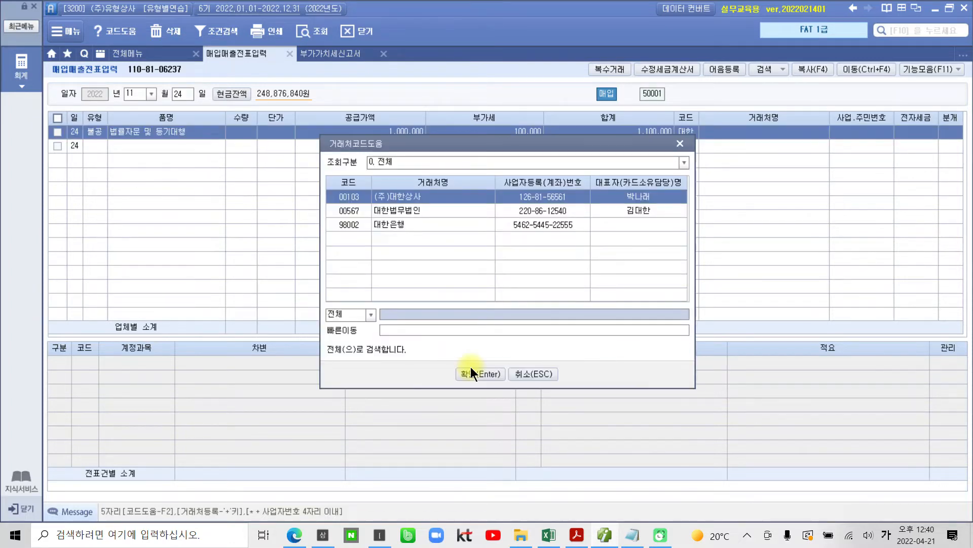
key("Down")
key("Return")
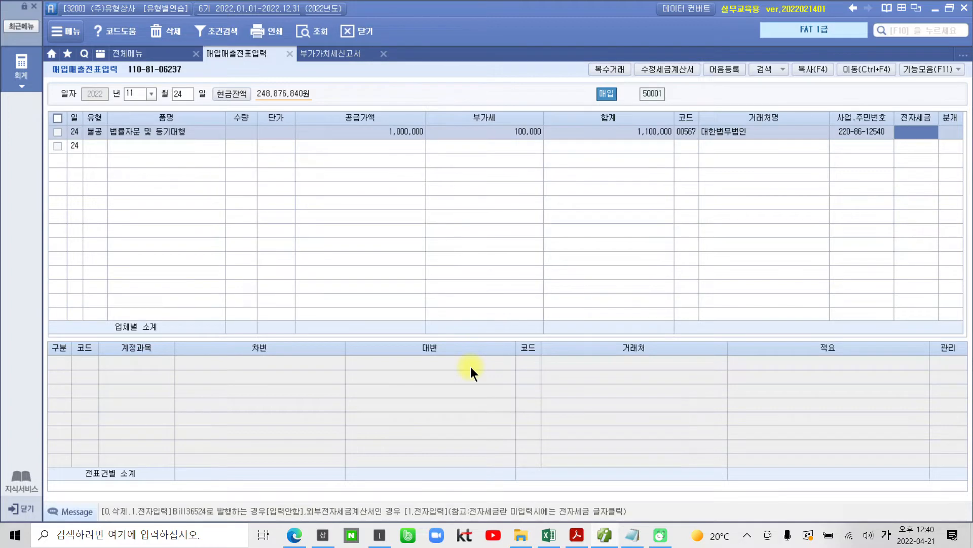
type("1")
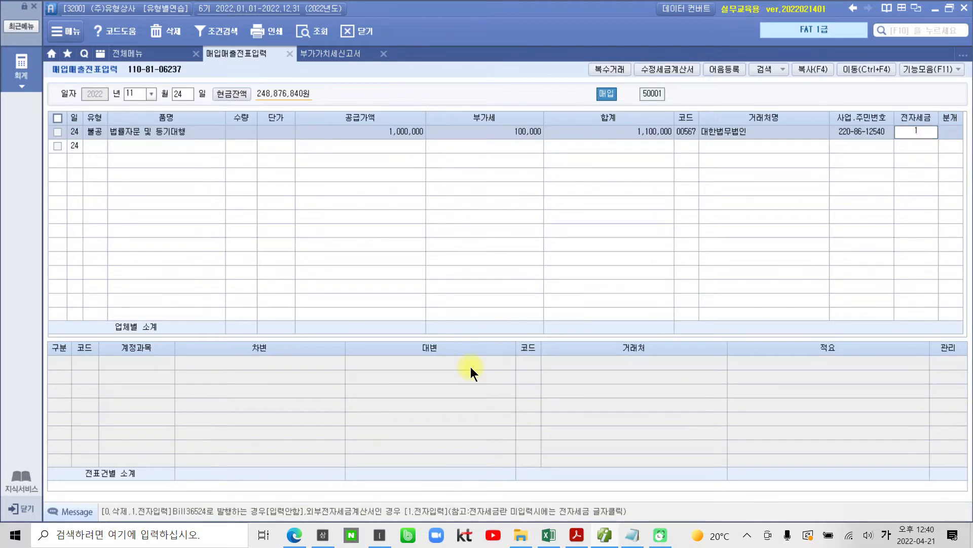
key("Return")
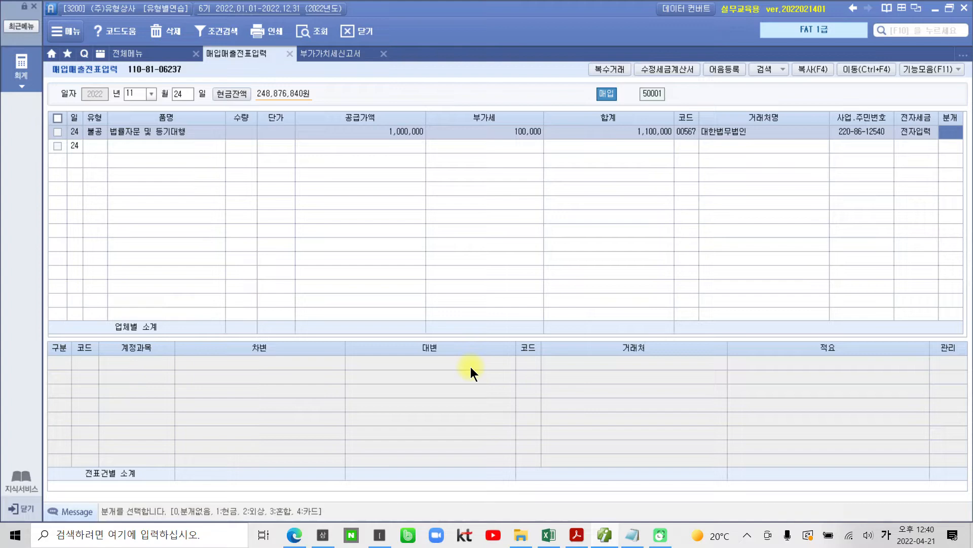
type("1")
key("Return")
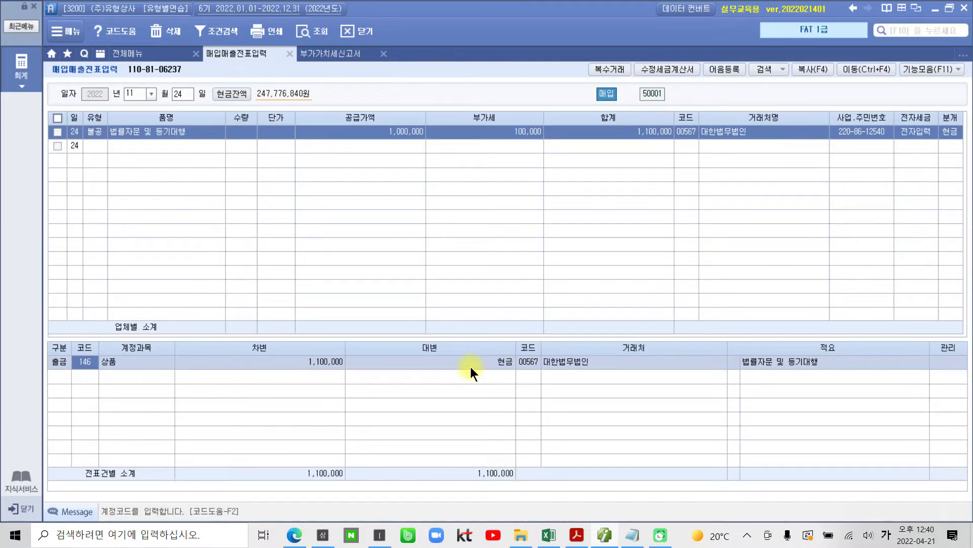
Step: Change the cash payment line's account from the merchandise default to 201 토지 and circle it for emphasis
type("토지")
key("Return")
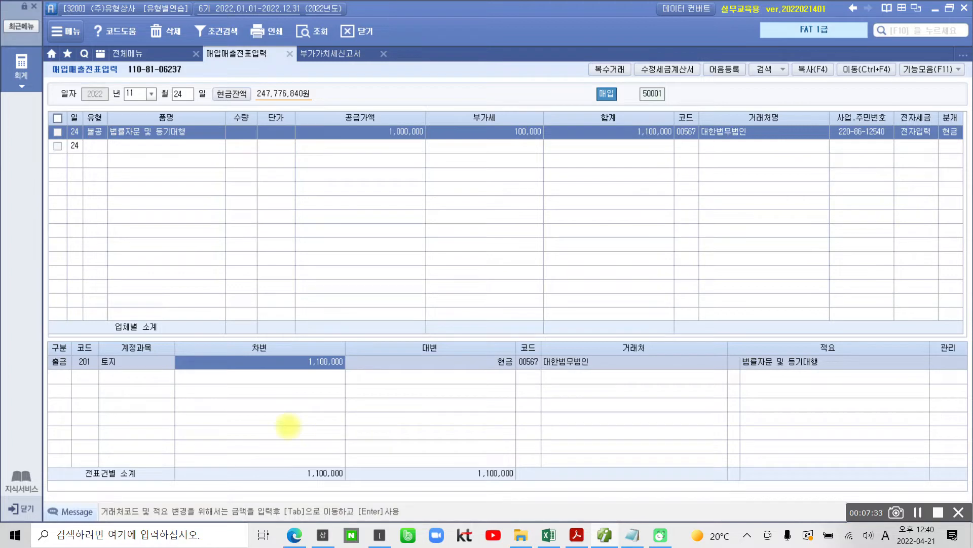
left_click_drag(78, 349, 143, 375)
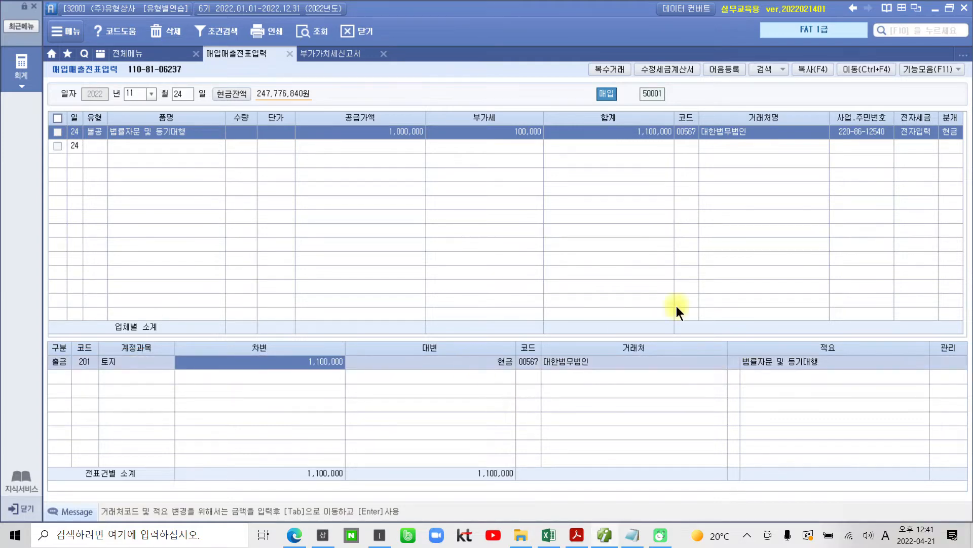
Step: Switch to the PDF workbook and highlight 매입신용카드영수증 in the section 8 heading
left_click(577, 535)
scroll(460, 420, "down", 5)
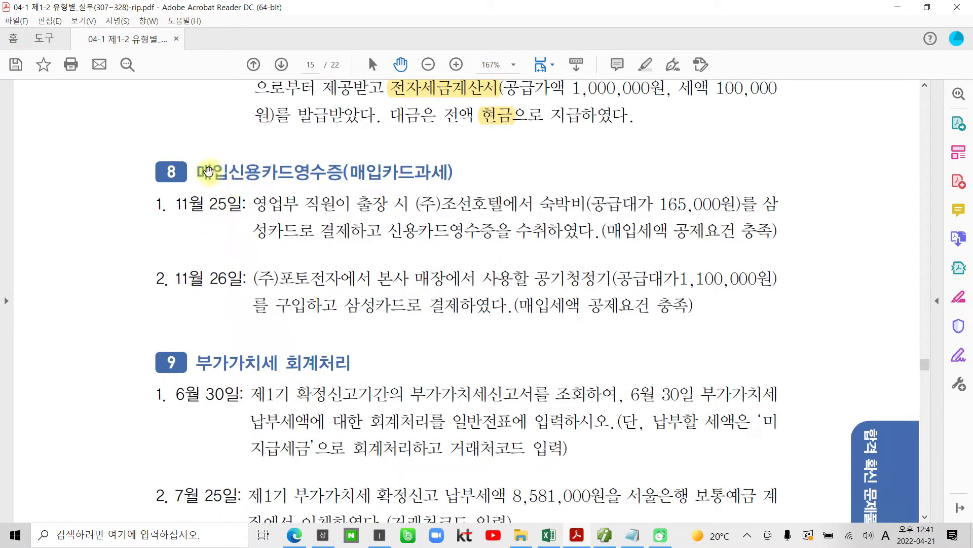
left_click_drag(197, 171, 324, 169)
right_click(321, 171)
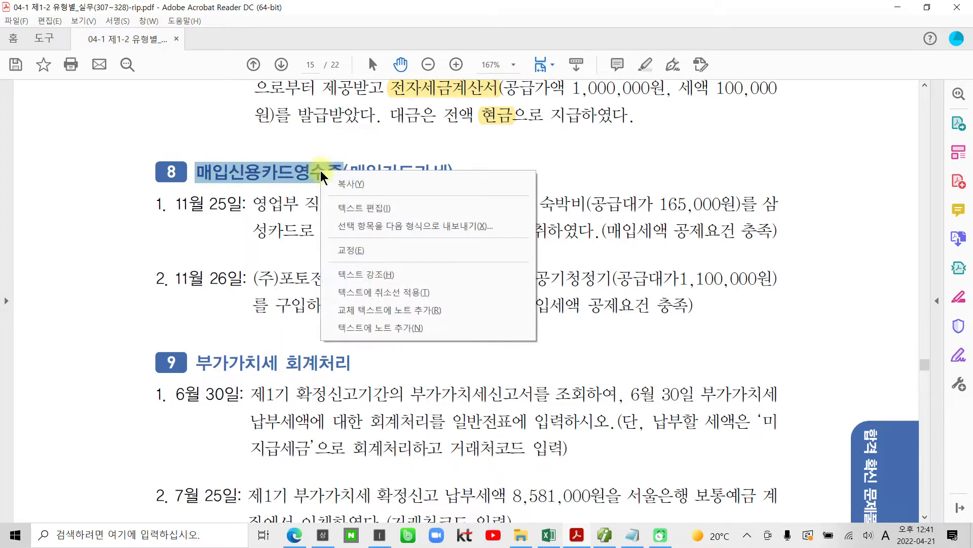
left_click(378, 275)
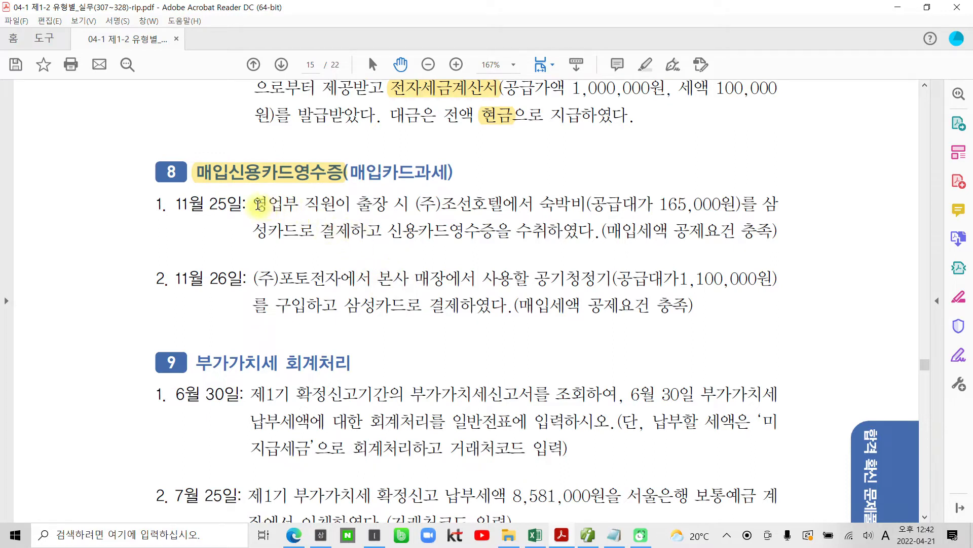
Step: Highlight 신용카드영수증 in the 11월 25일 problem of section 8
left_click_drag(259, 205, 408, 204)
left_click(541, 205)
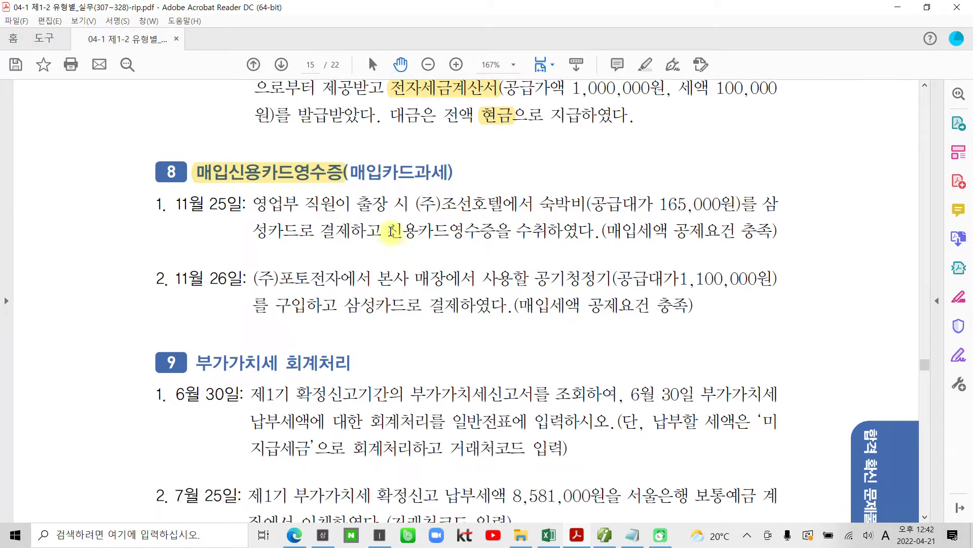
left_click_drag(393, 233, 495, 232)
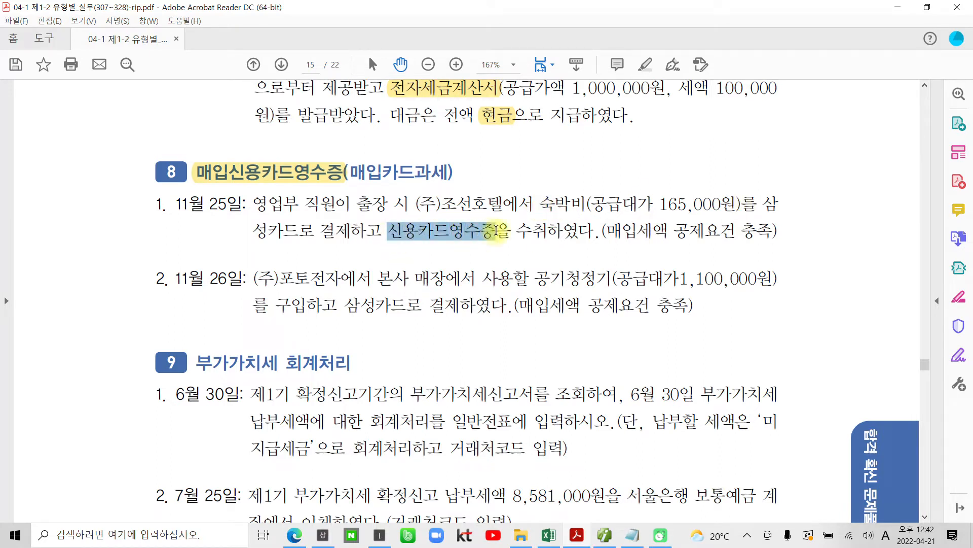
right_click(496, 233)
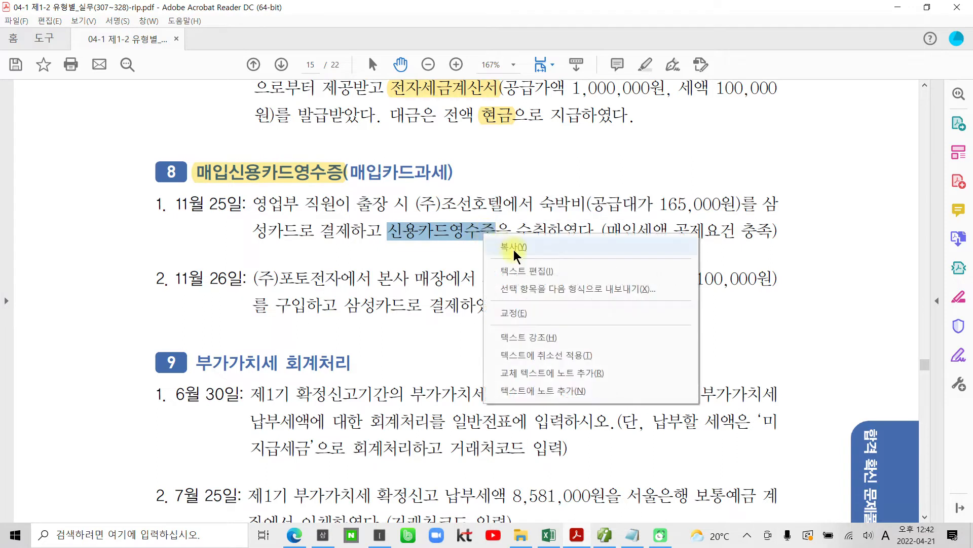
left_click(532, 336)
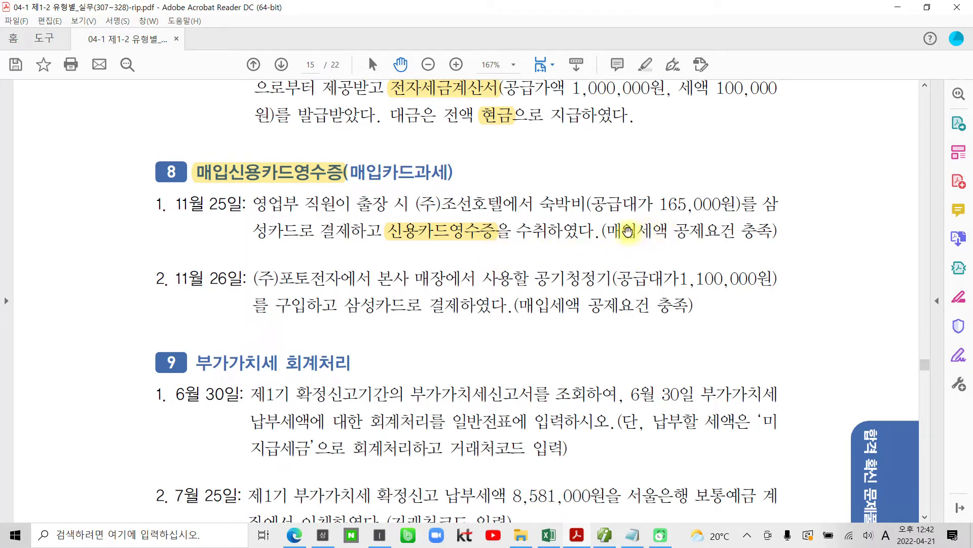
Step: Highlight 매입세액 공제요건 충족 in the 11월 25일 problem, underline it briefly in red, and clear the ink
left_click_drag(607, 232, 750, 233)
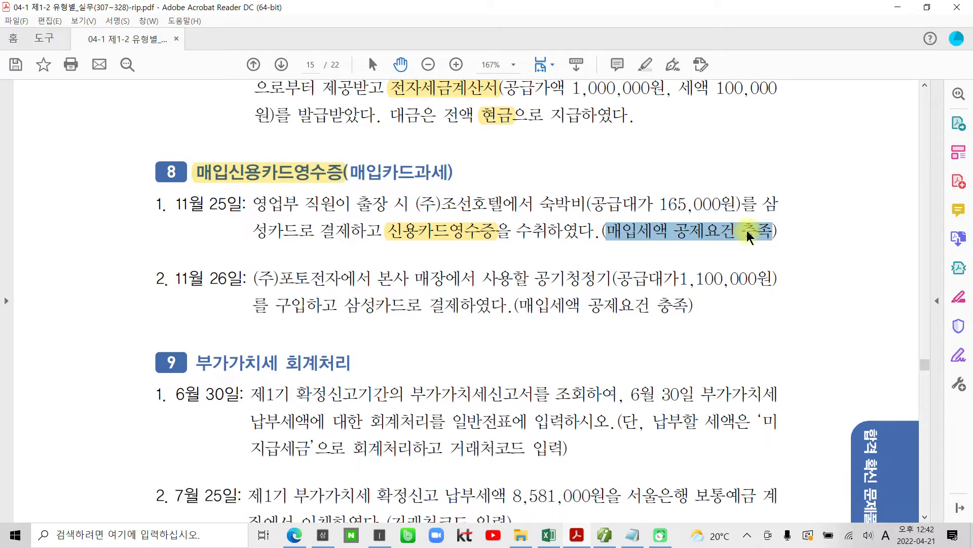
right_click(751, 233)
left_click(793, 335)
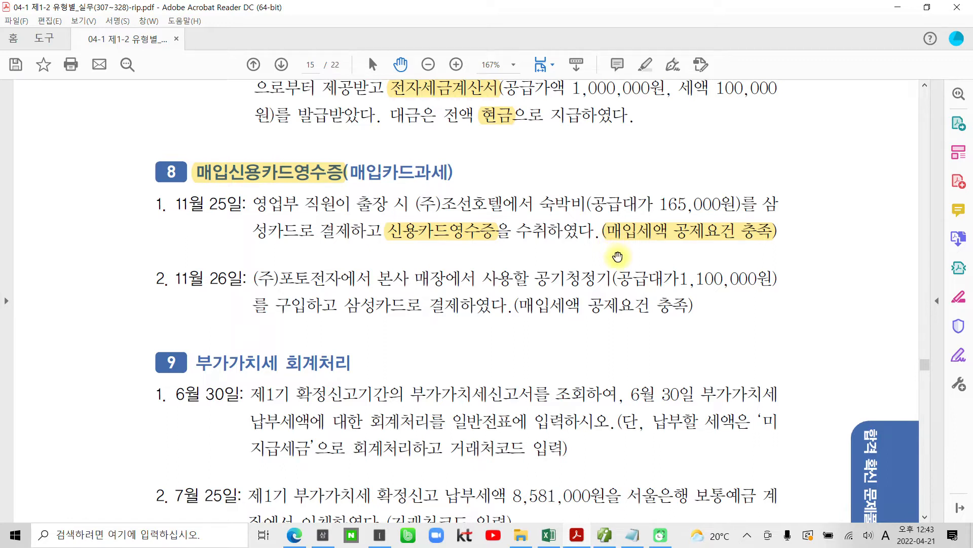
left_click_drag(605, 244, 760, 248)
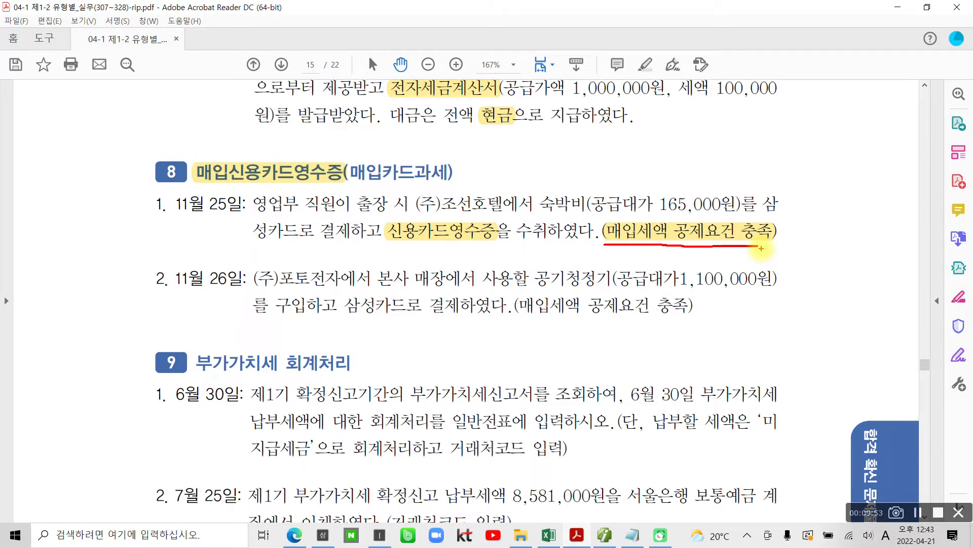
key("Escape")
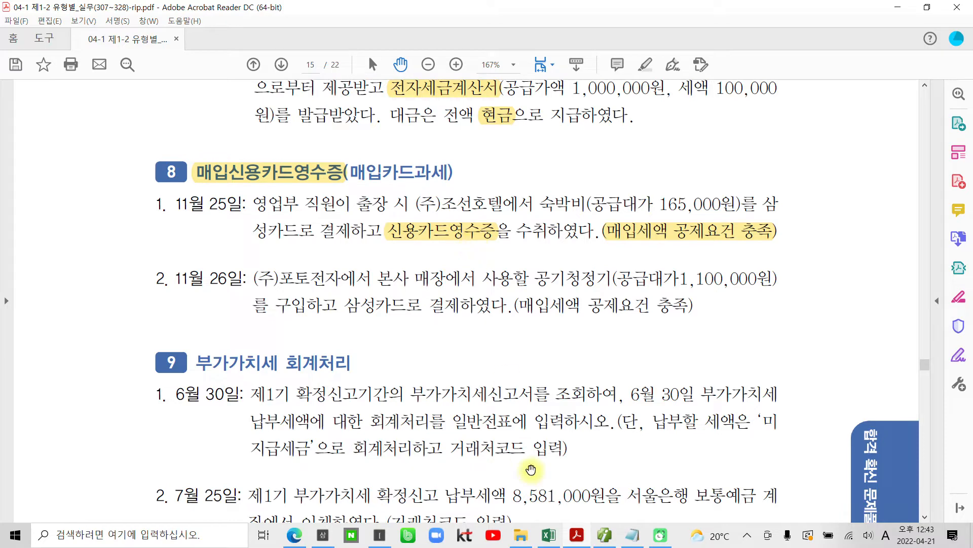
Step: Switch to the accounting program and start a voucher for November 25 with transaction type 57 카과
left_click(606, 540)
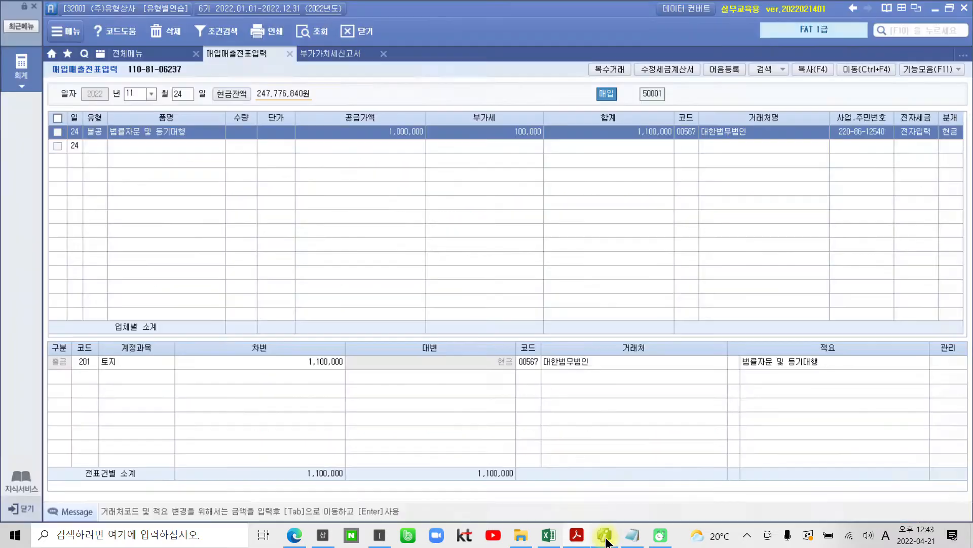
left_click(178, 95)
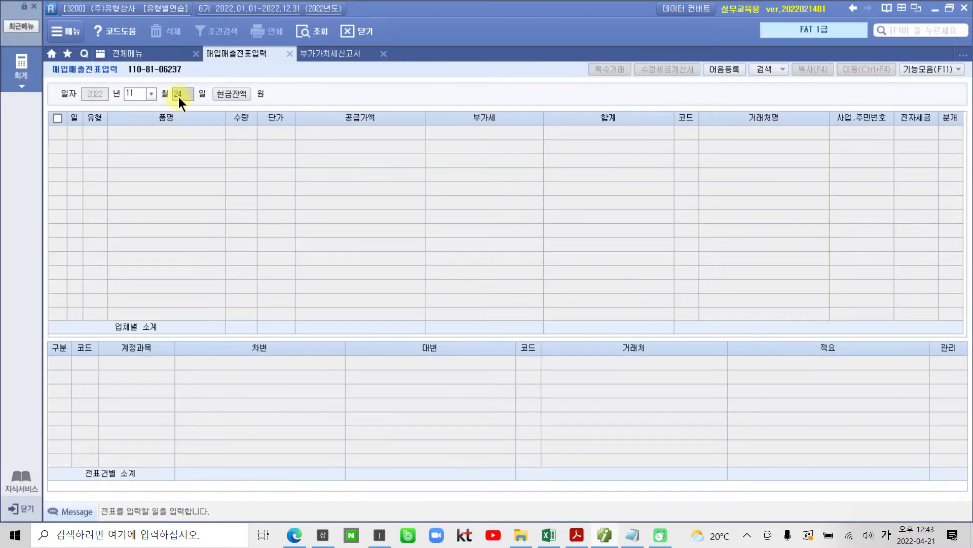
type("25")
key("Return")
key("Return")
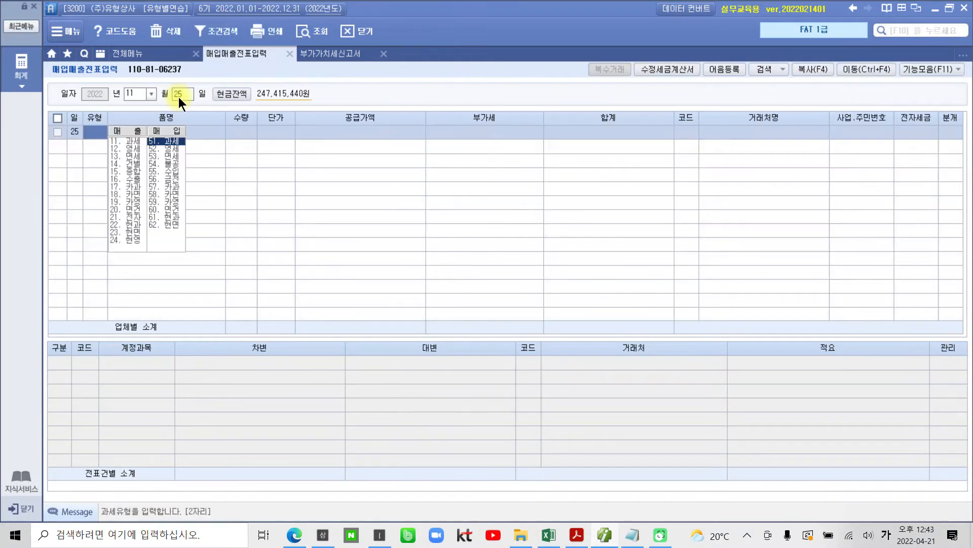
type("57")
key("Return")
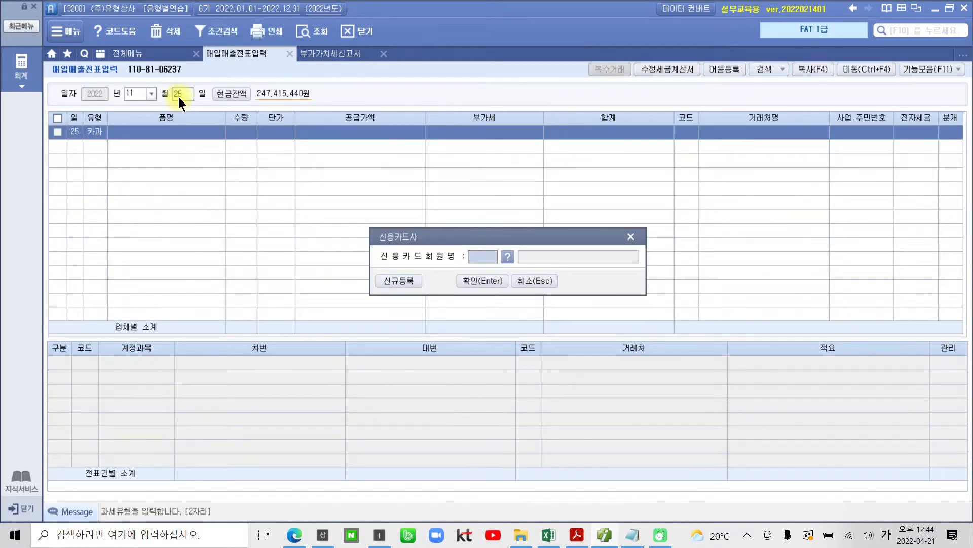
Step: Look up the purchase card companies and assign 삼성카드 to the November 25 voucher
left_click(511, 258)
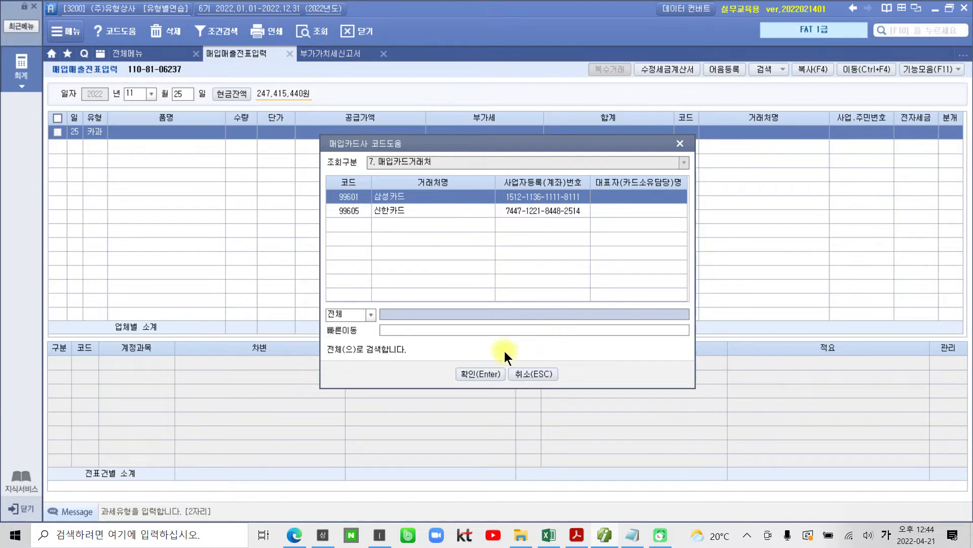
left_click(488, 369)
left_click(486, 280)
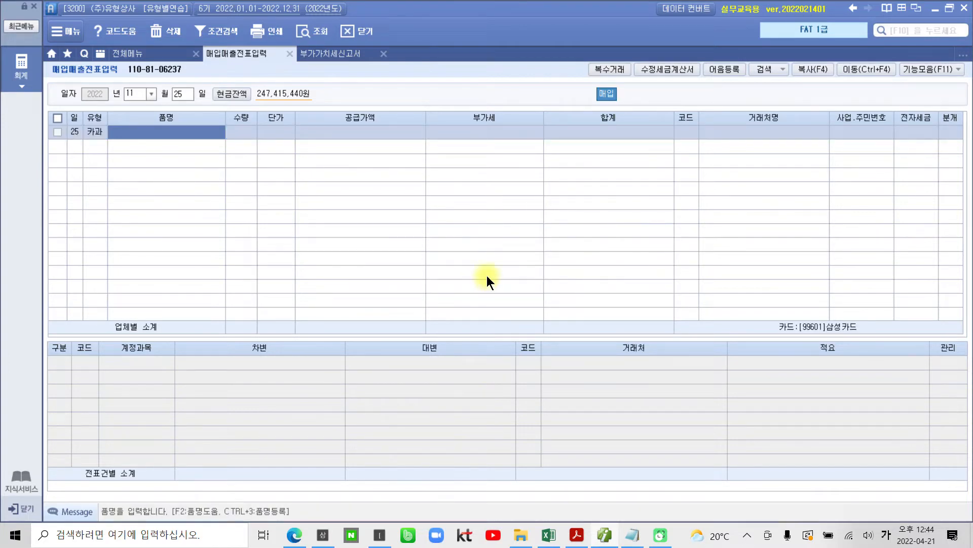
Step: Enter 숙박비 as the item name and 165,000 as the VAT-inclusive amount, accepting the split supply value and tax
type("숙박비")
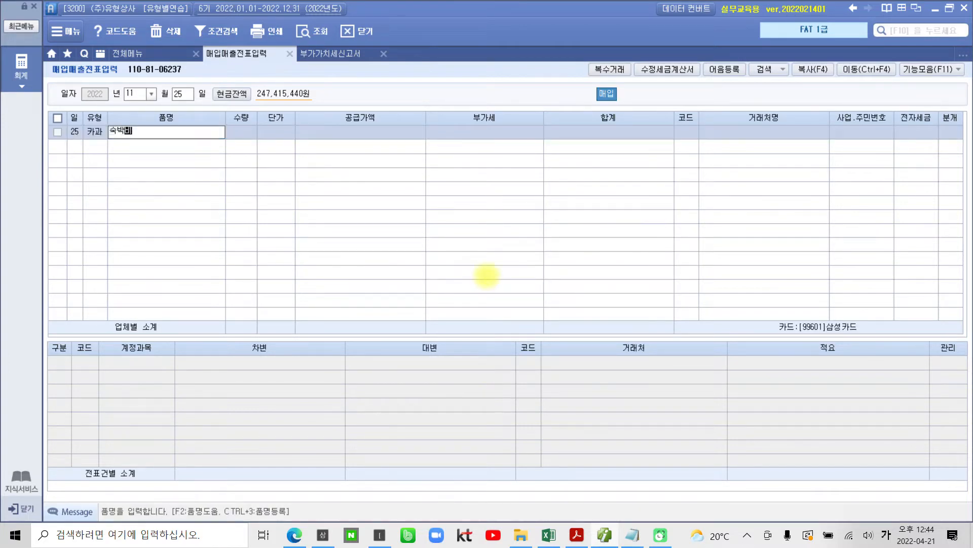
key("Return")
key("Return")
key("Return")
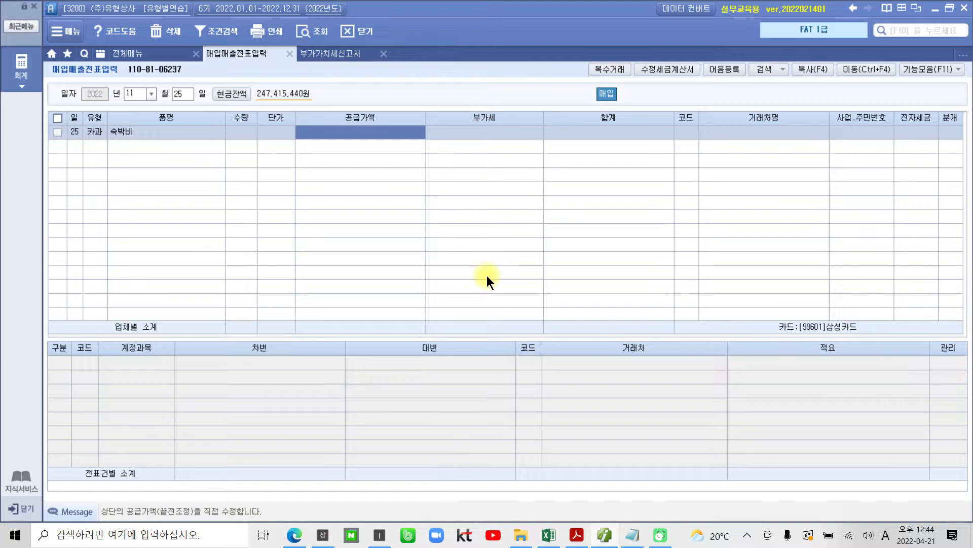
type("150000")
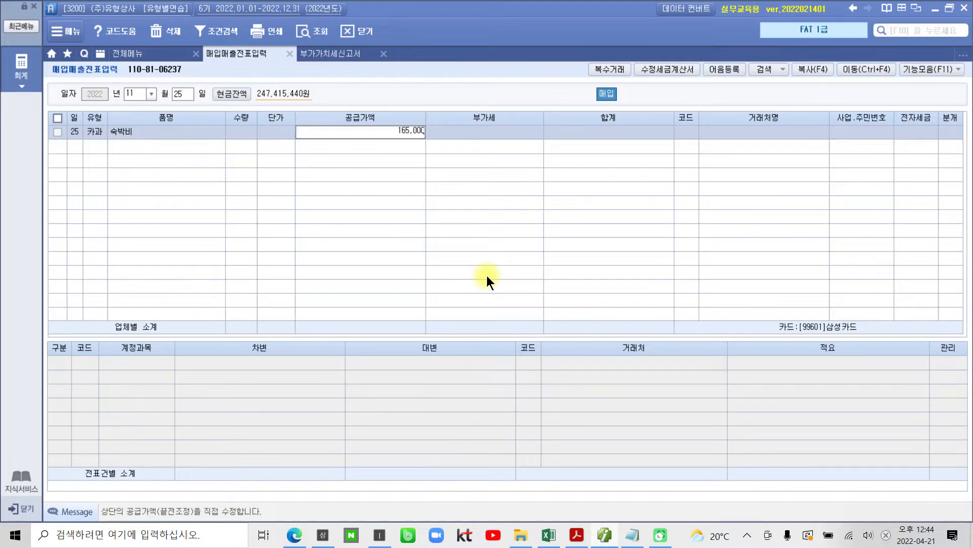
key("Return")
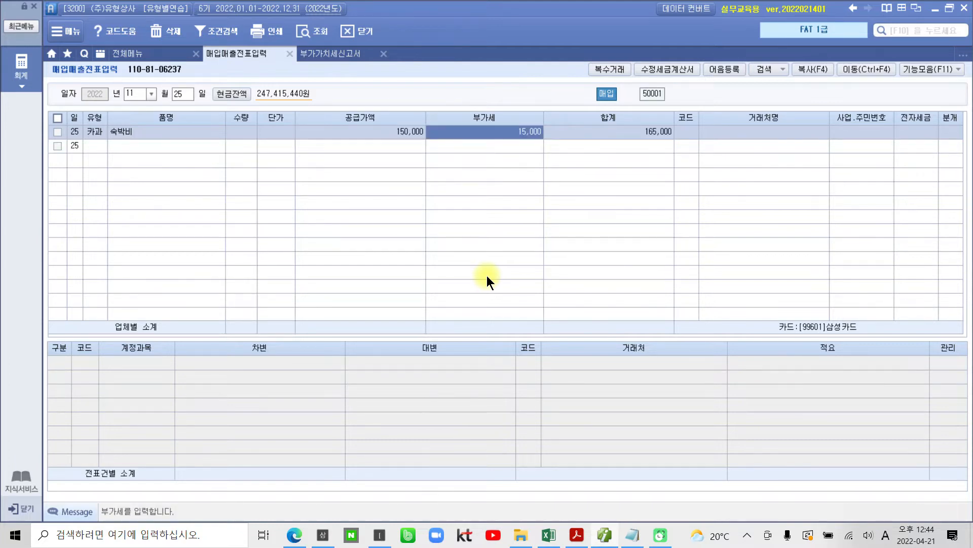
key("Return")
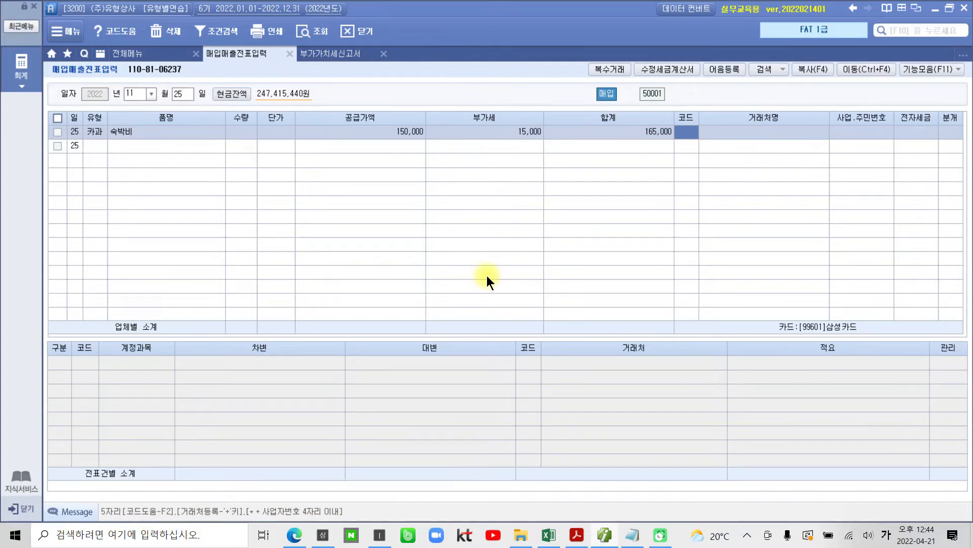
Step: Find the vendor with 조선, choose (주)조선호텔, and set the journal type to 4 카드
type("조선")
key("Return")
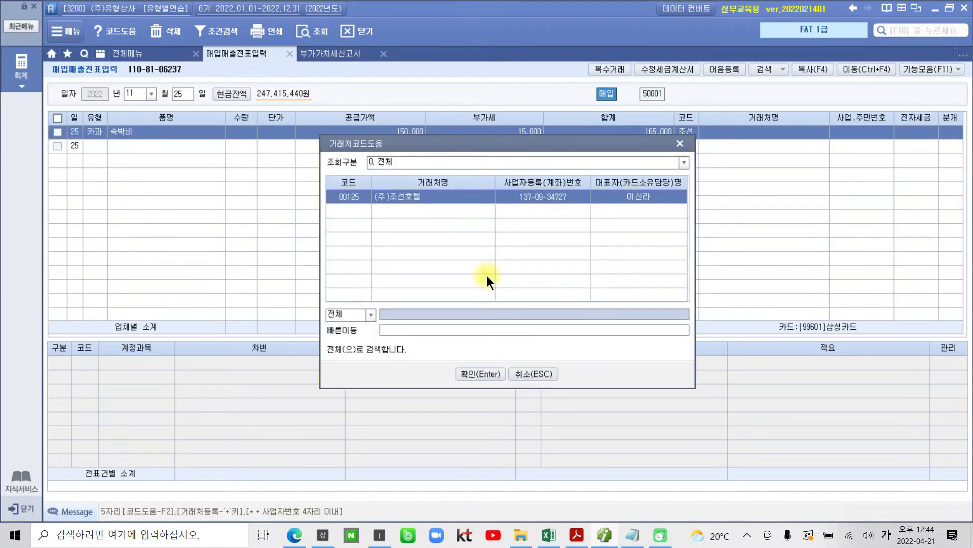
key("Return")
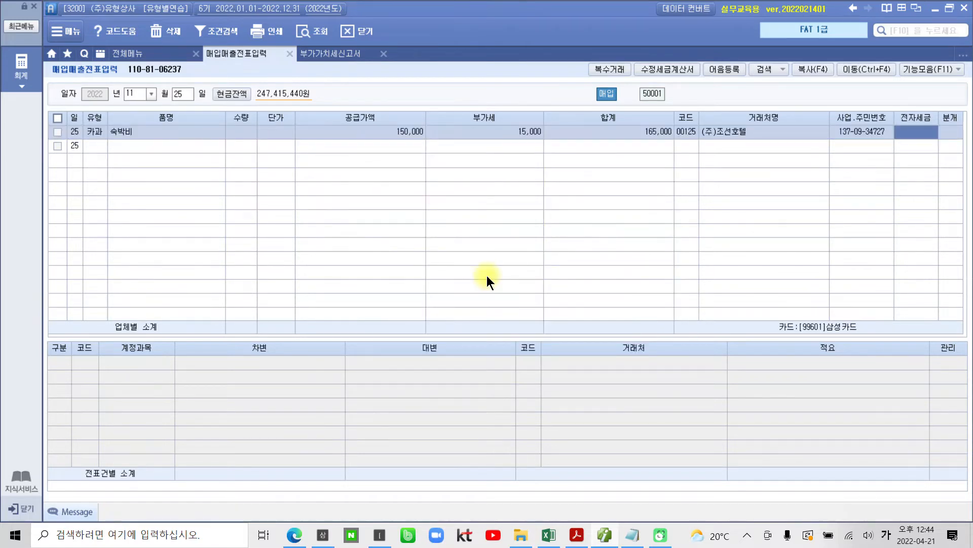
key("Return")
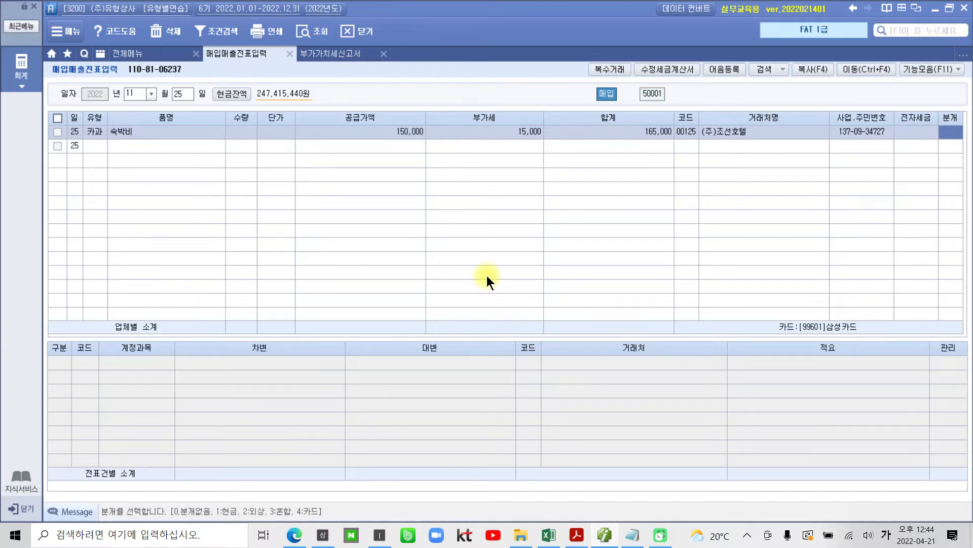
type("4")
key("Return")
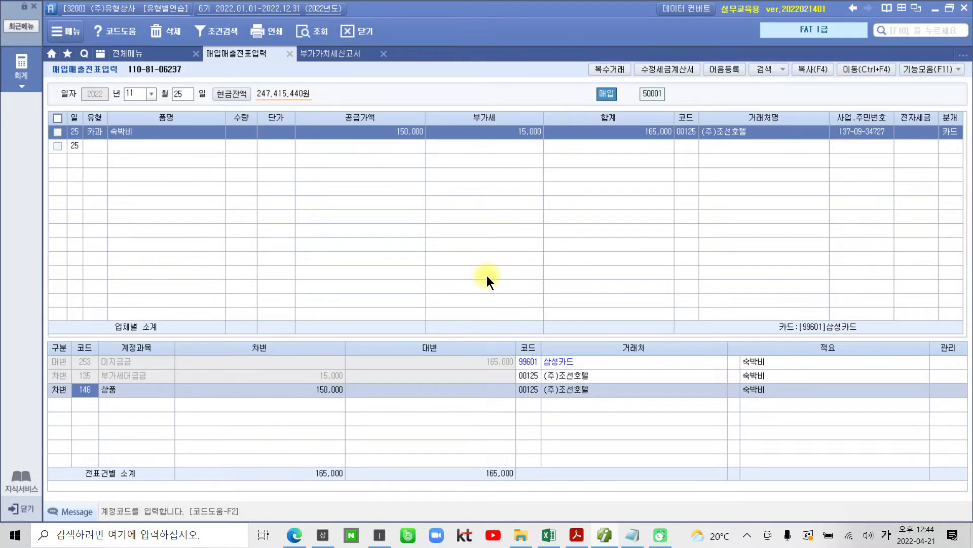
Step: Review the journal lines and change the 상품 debit line's account to 812 여비교통비
left_click(76, 360)
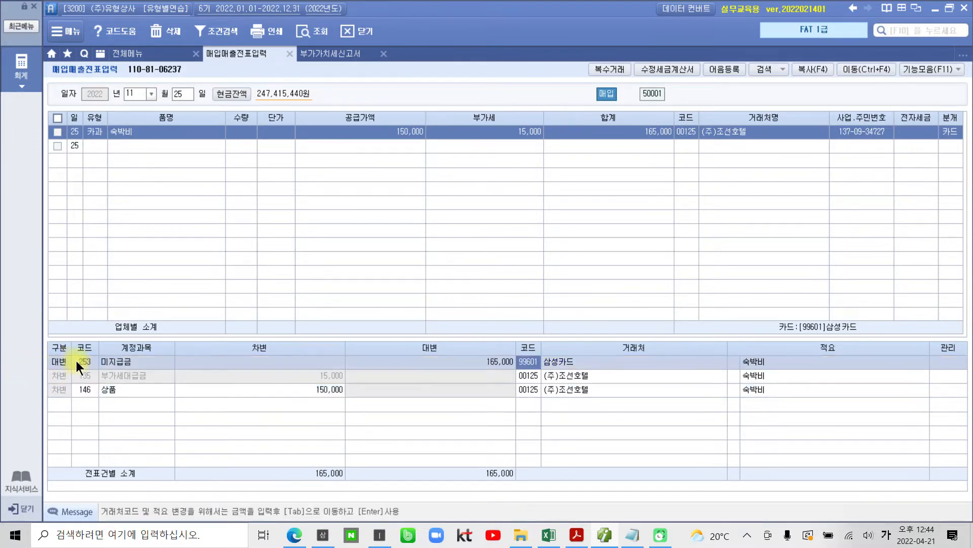
left_click(540, 377)
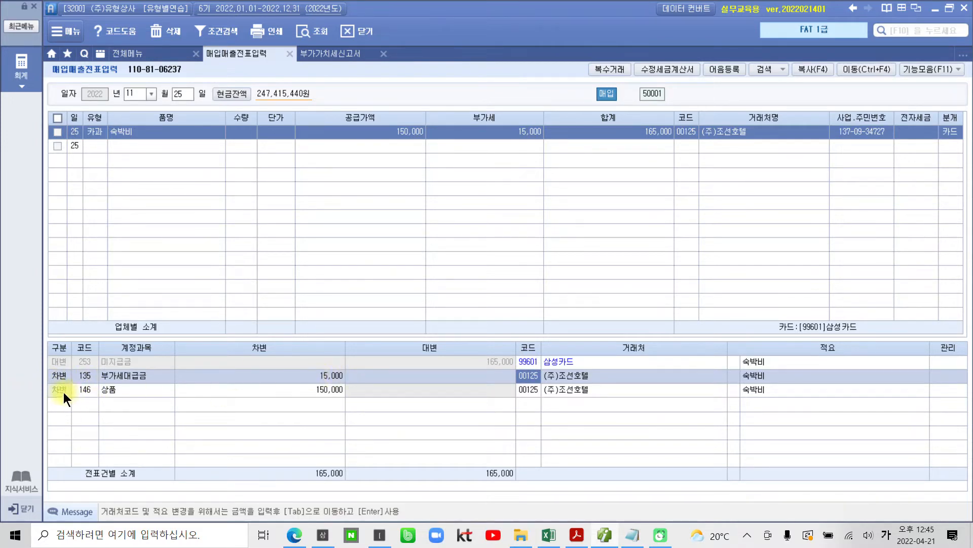
left_click(84, 391)
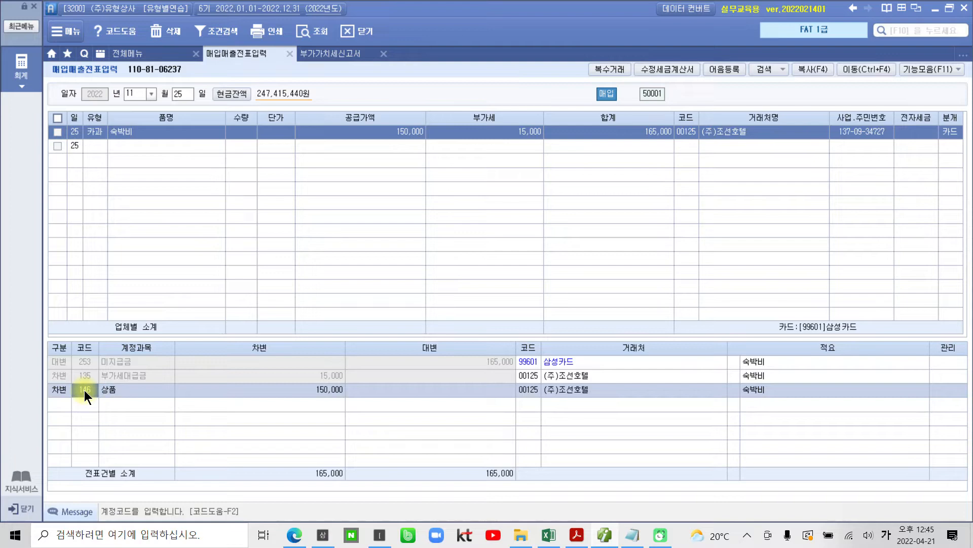
type("812")
key("Return")
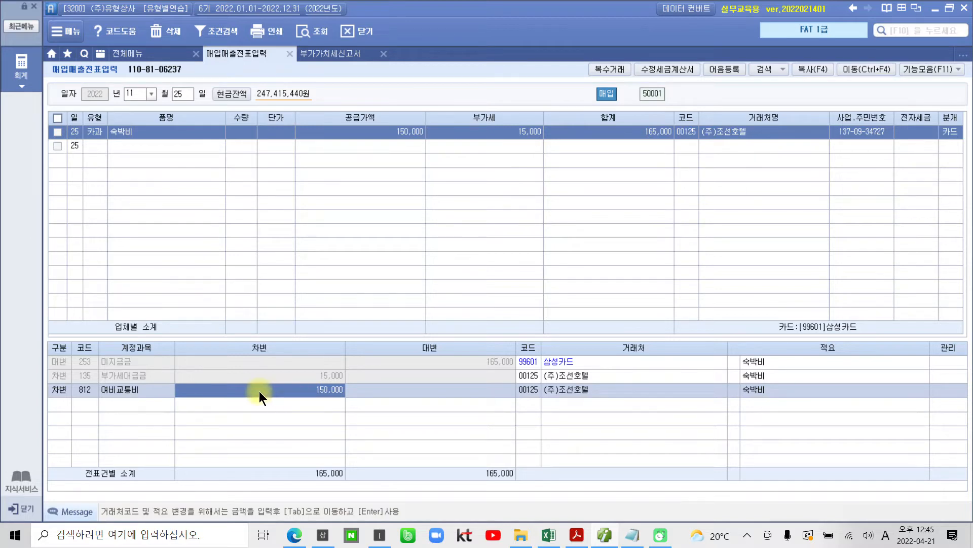
left_click(74, 390)
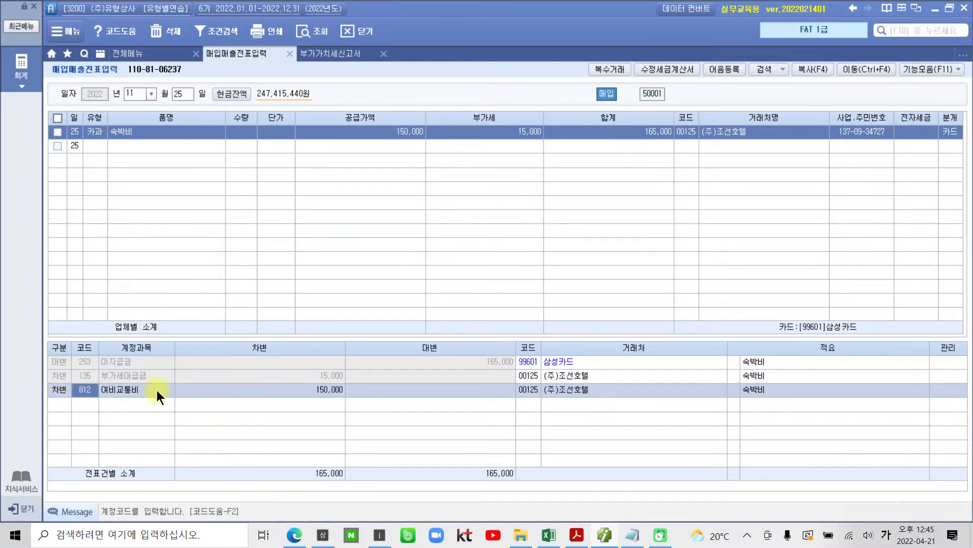
left_click(317, 390)
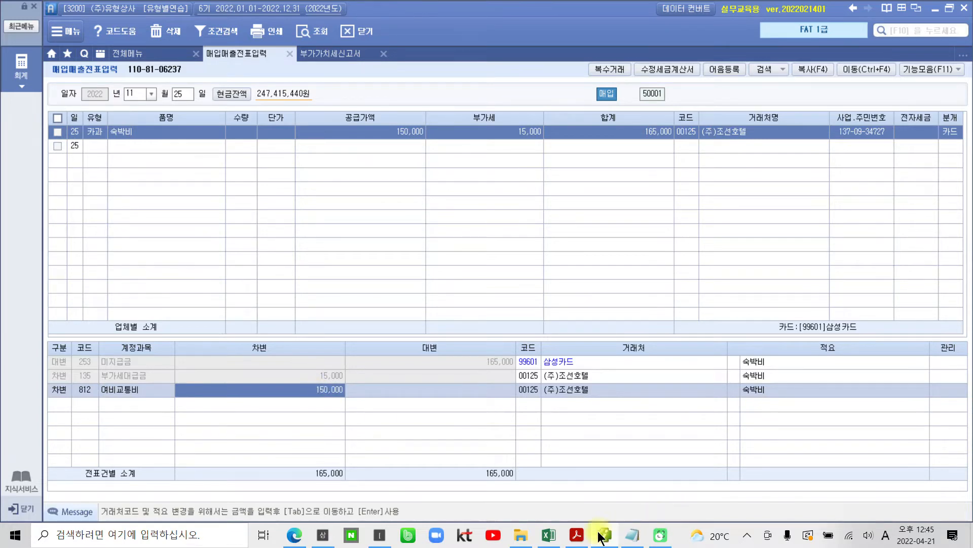
Step: Switch to the PDF workbook, highlight 공기청정기 in the 11월 26일 problem, and briefly select 매입세액 공제요건 충족 there
left_click(578, 535)
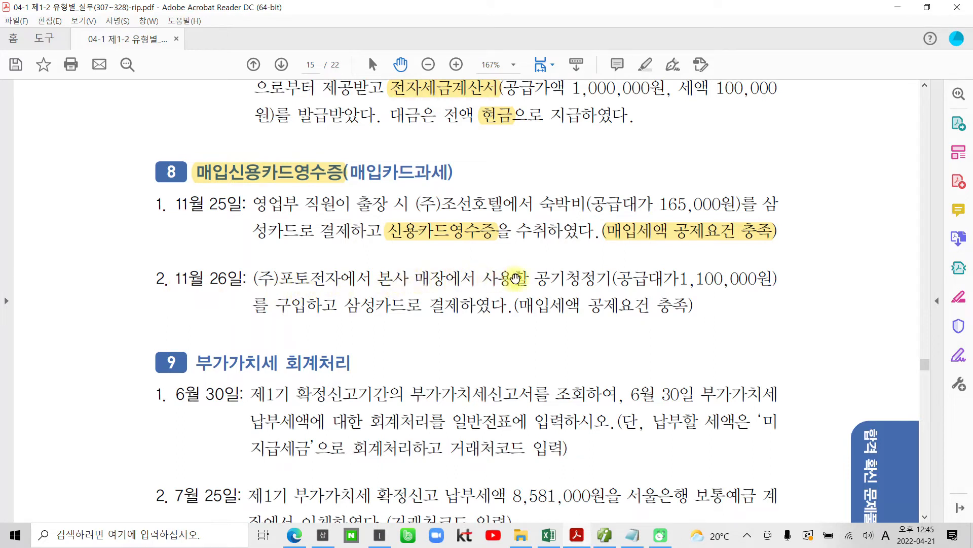
left_click_drag(534, 278, 613, 279)
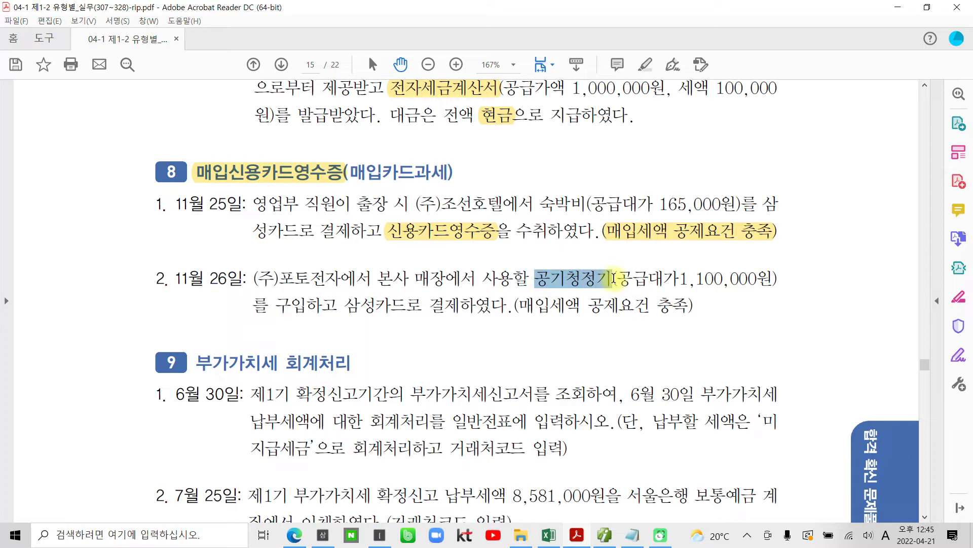
right_click(642, 282)
left_click(650, 382)
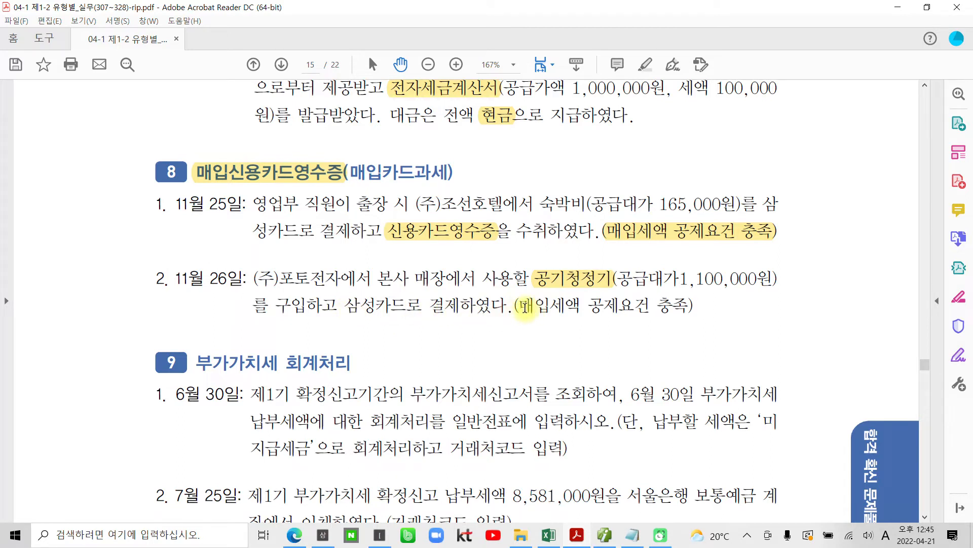
left_click_drag(524, 305, 662, 304)
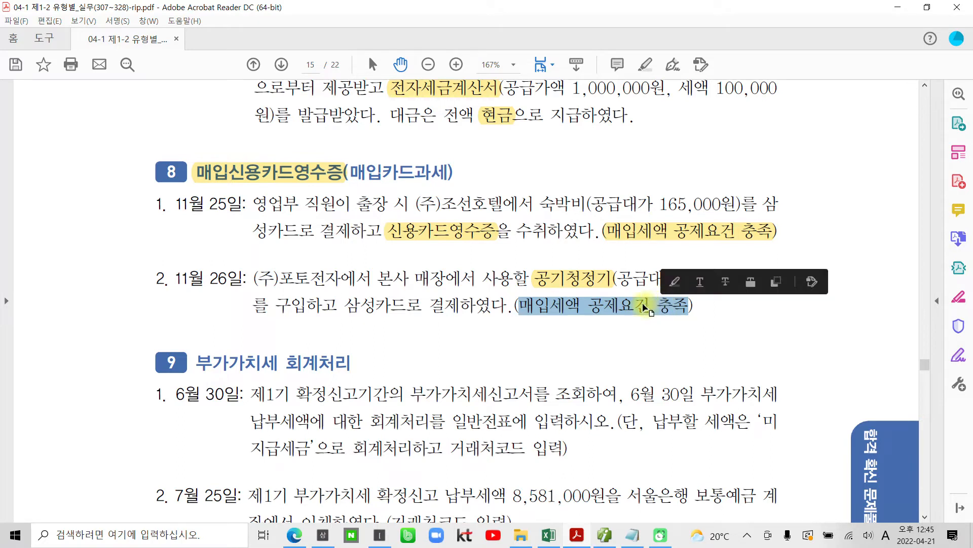
left_click(611, 306)
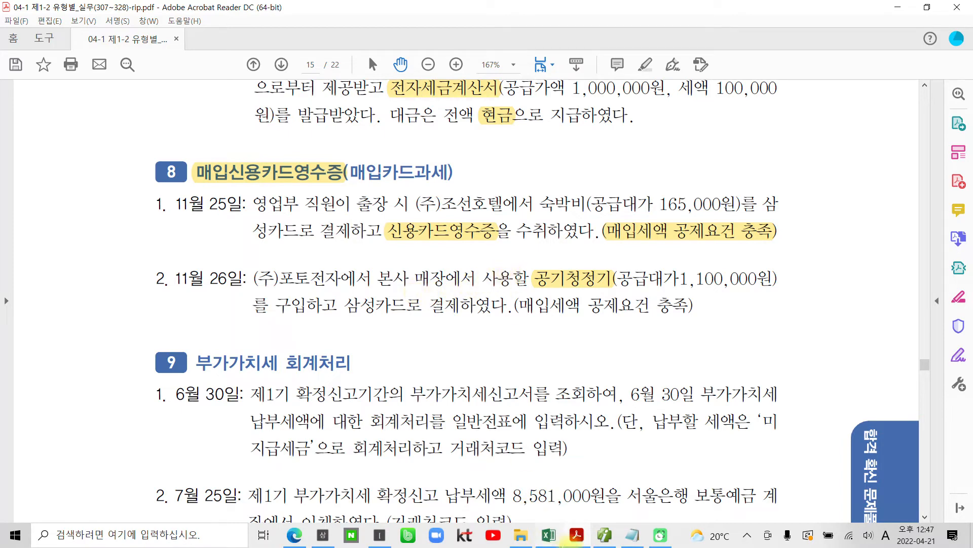
Step: Switch back to the accounting program and start a voucher for November 26 with transaction type 57 카과
left_click(598, 538)
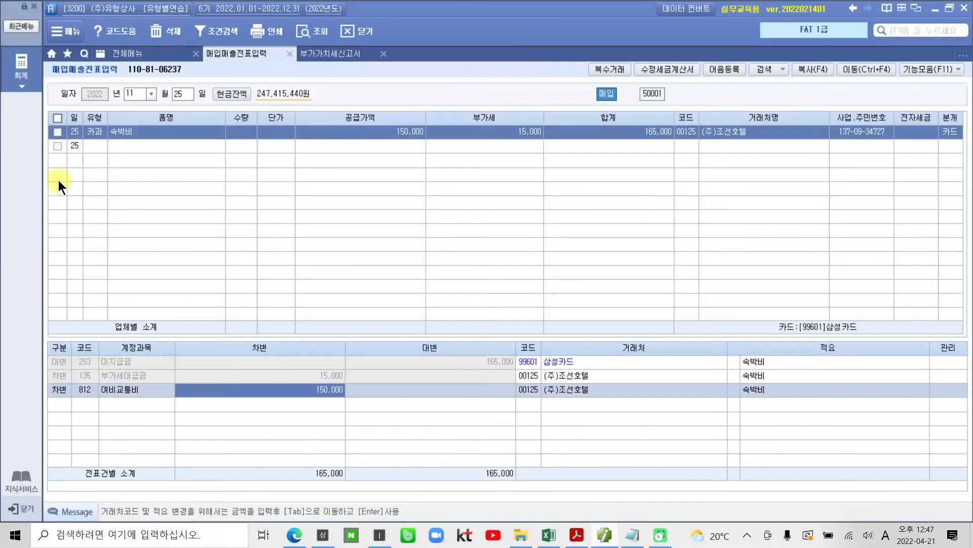
left_click(180, 99)
type("26")
key("Return")
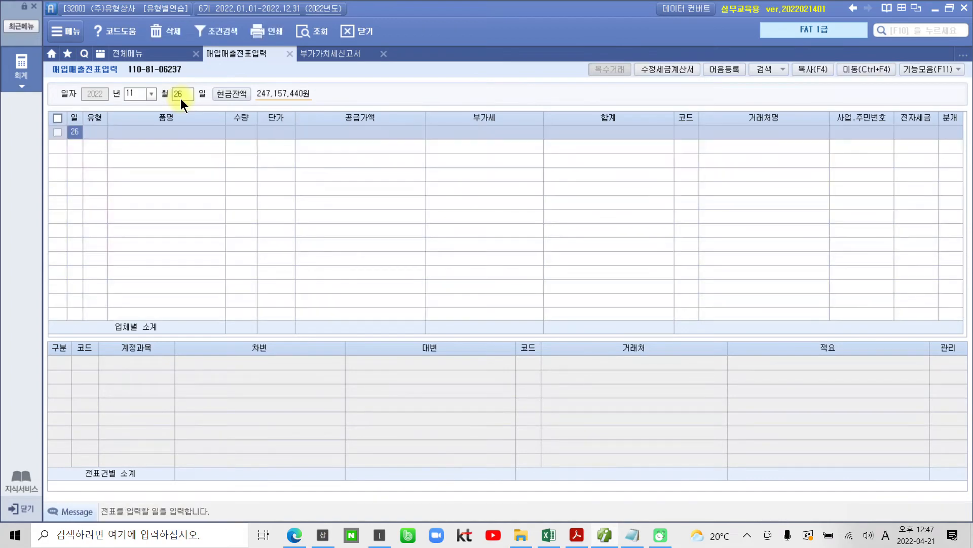
type("57")
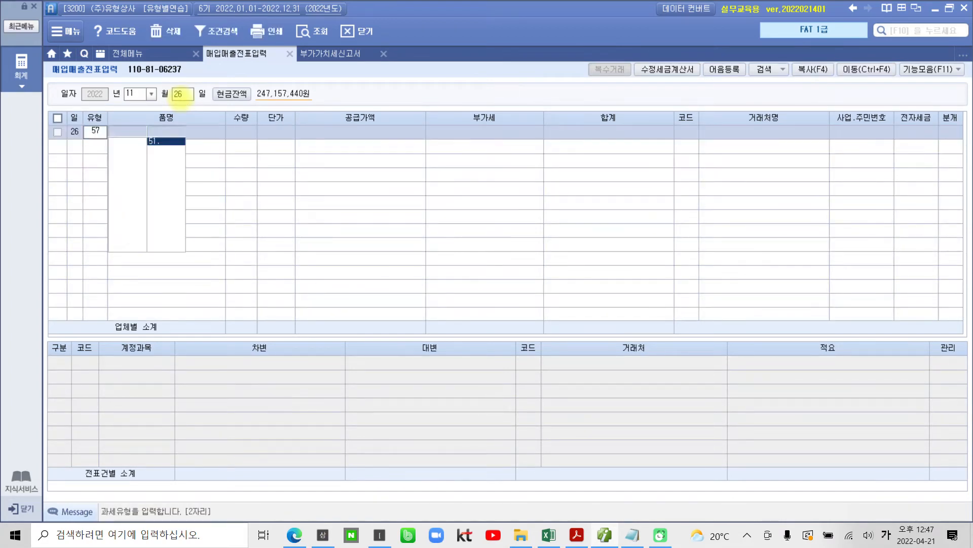
key("Return")
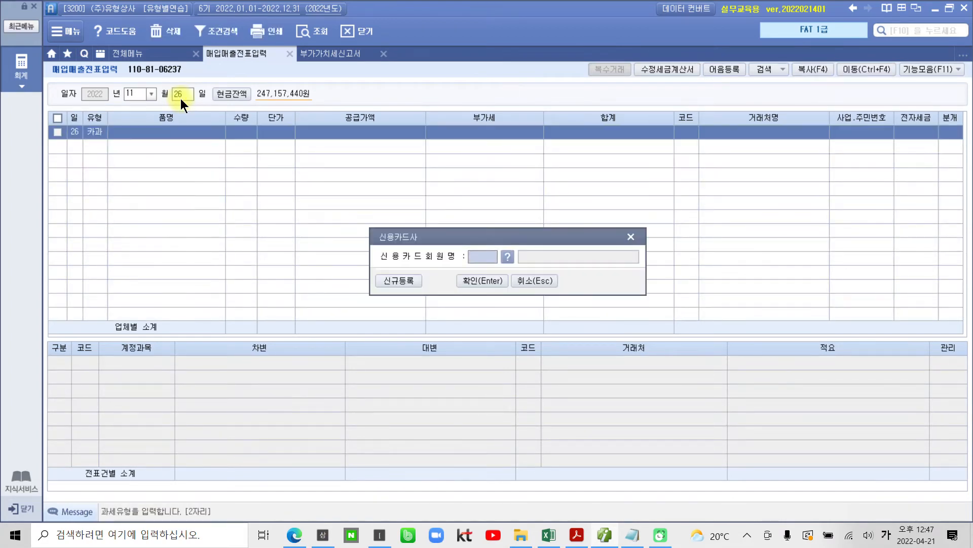
Step: Look up the purchase card companies and assign 삼성카드 to the November 26 voucher
left_click(509, 255)
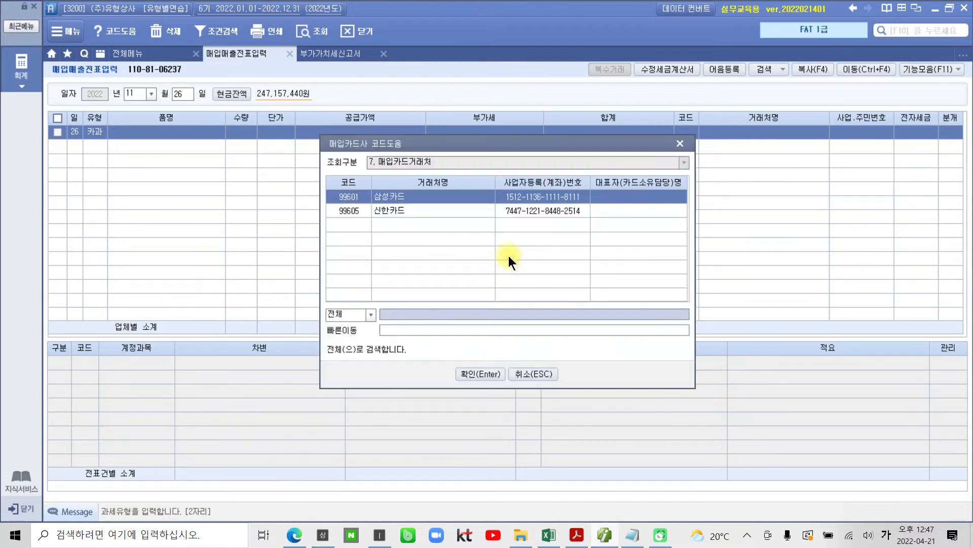
left_click(477, 371)
left_click(482, 280)
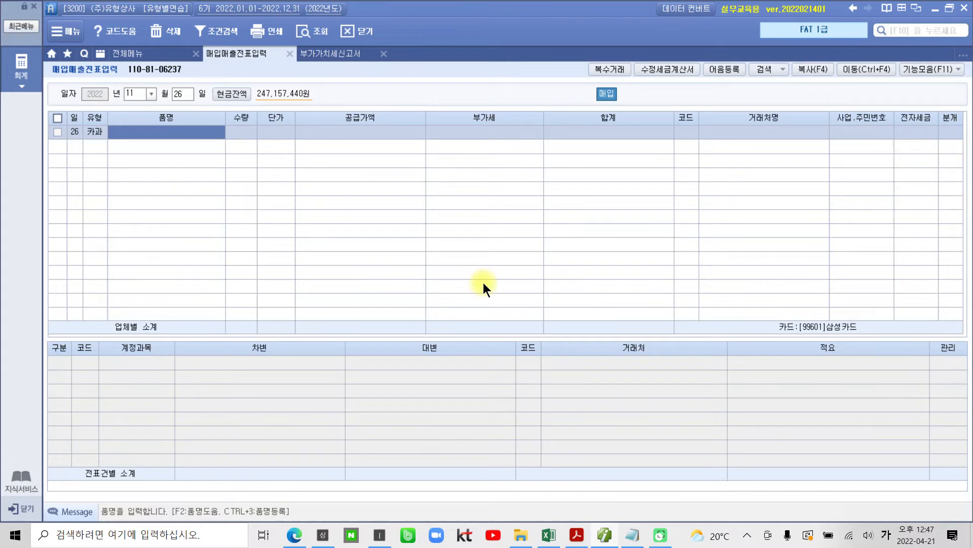
Step: Enter 공기청정기 as the November 26 voucher's item and 1,100,000 as the amount including VAT, accepting the calculated tax
type("골기청정")
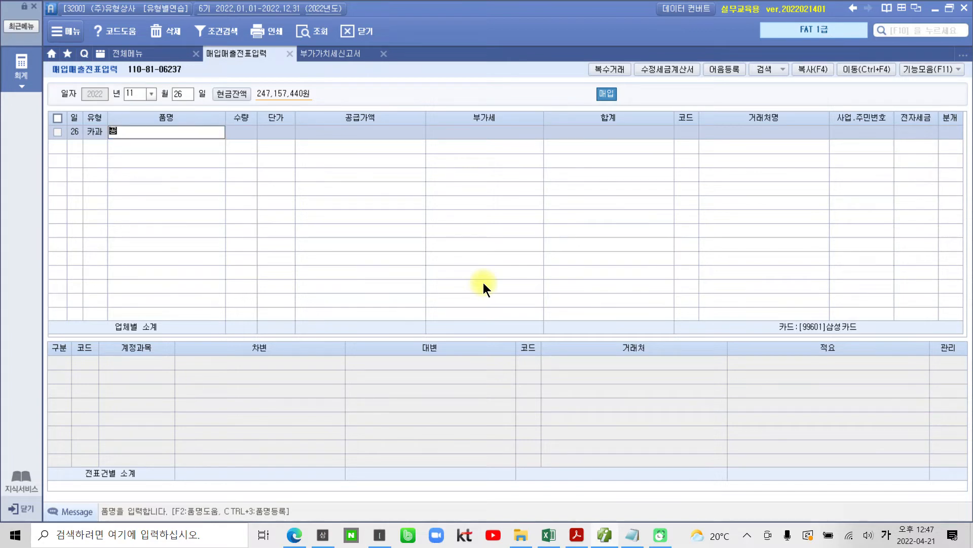
type("기")
key("Return")
key("Return")
key("Return")
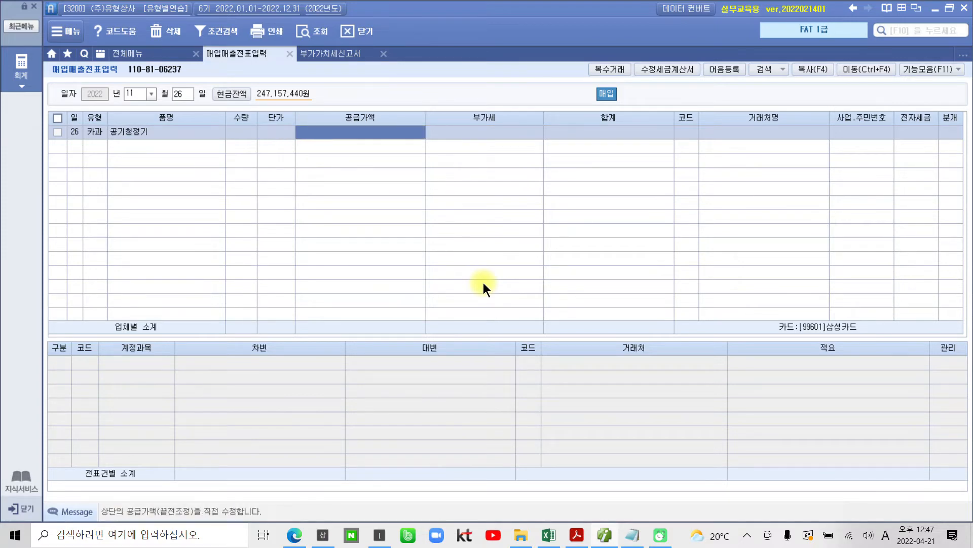
type("1100")
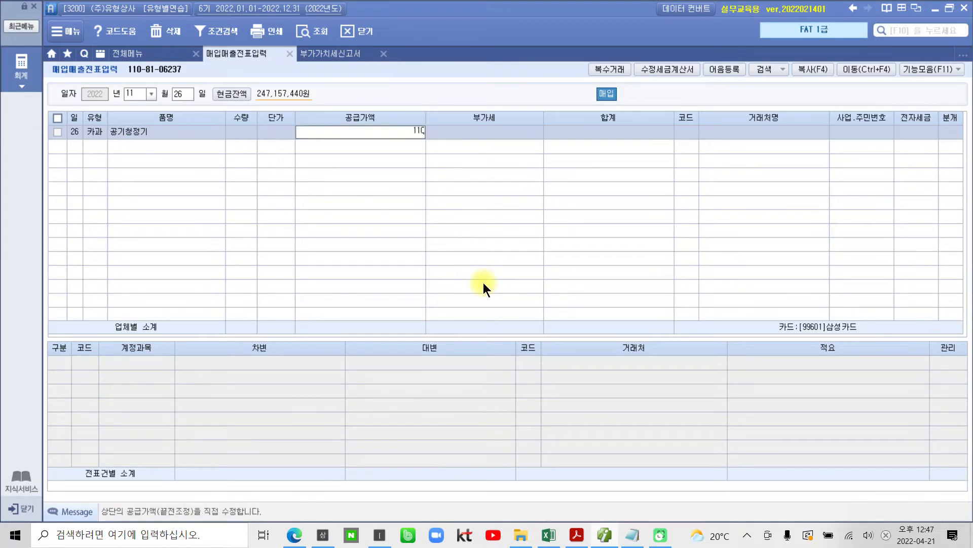
key("plus")
key("Return")
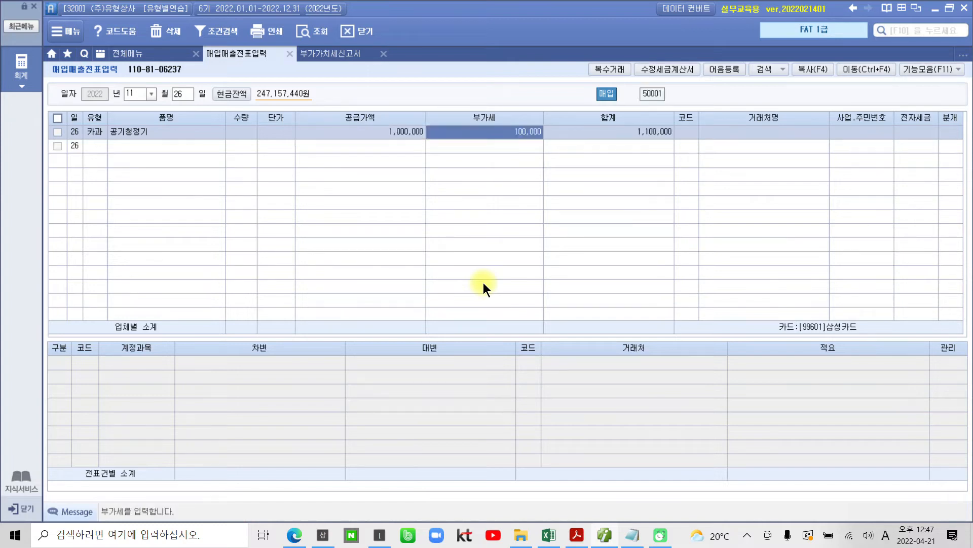
key("Return")
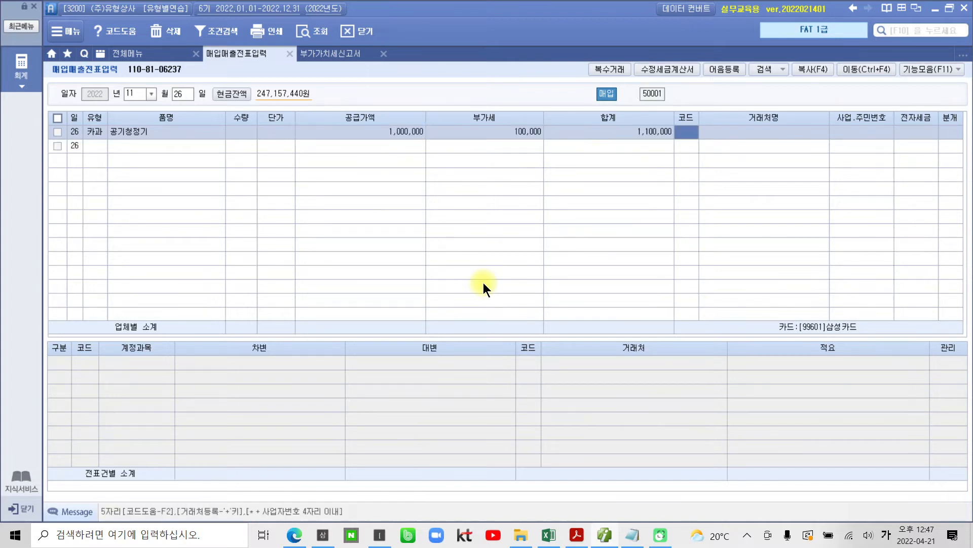
Step: Assign (주)포토전자 as the voucher's trading partner and set its journal entry type to 4 카드
type("포토")
key("Return")
key("Return")
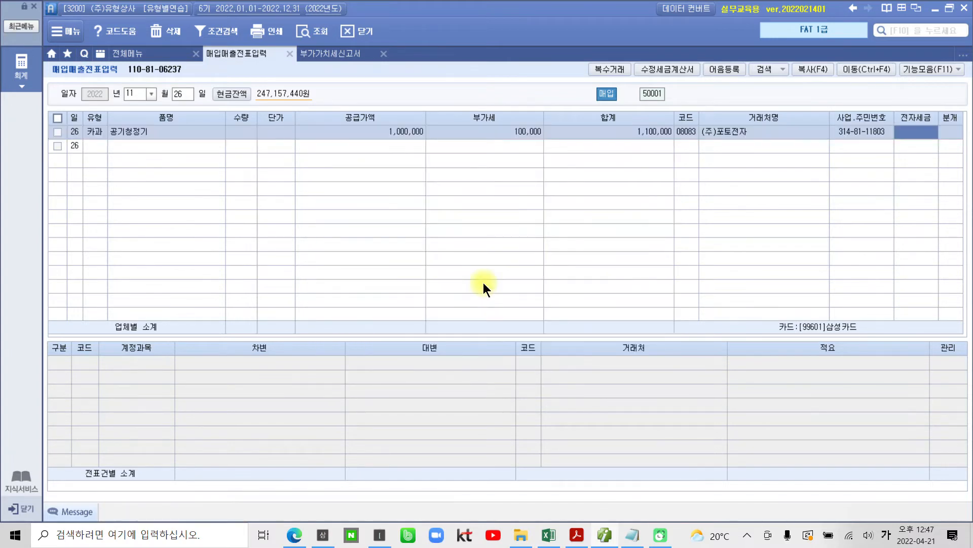
key("Return")
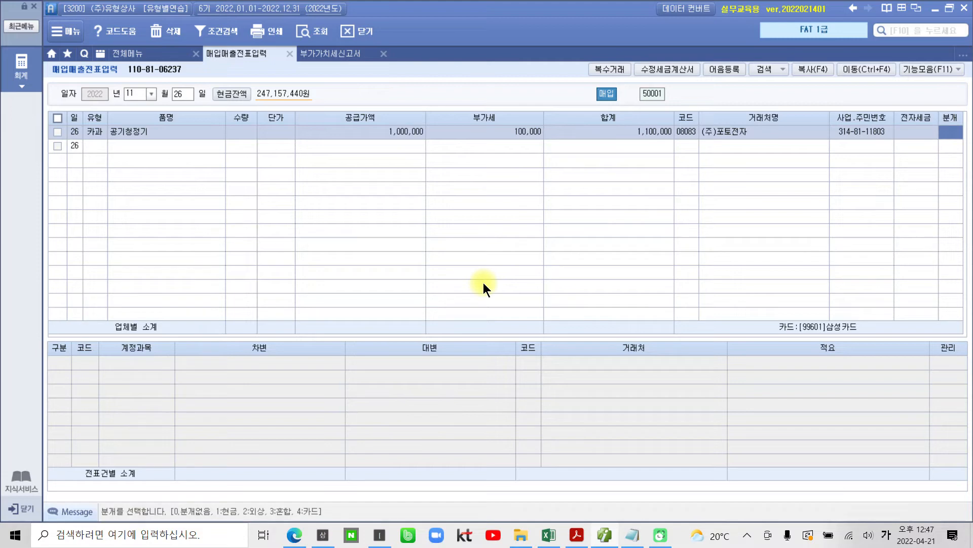
type("4")
key("Return")
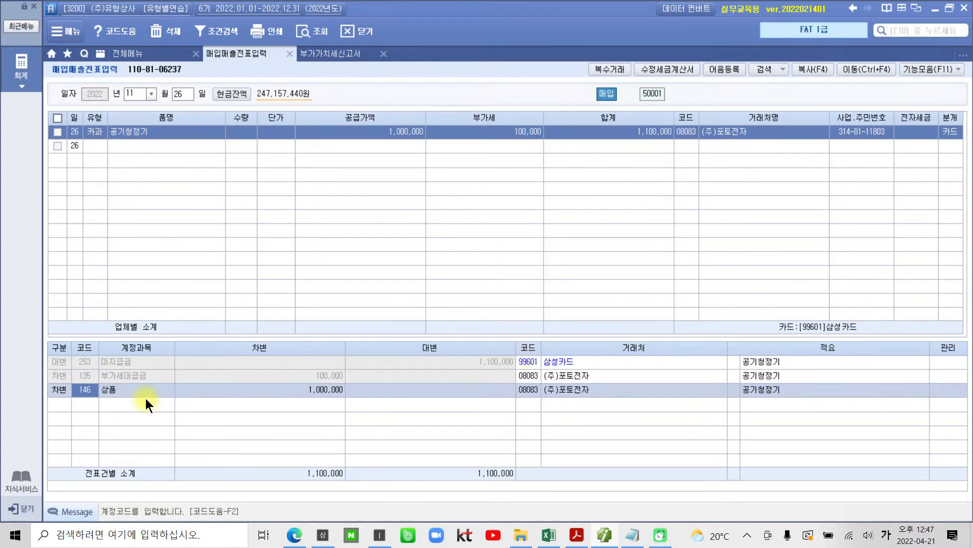
Step: Review the journal lines, change the 상품 debit line's account to 212 비품, and mark its account code
left_click(144, 379)
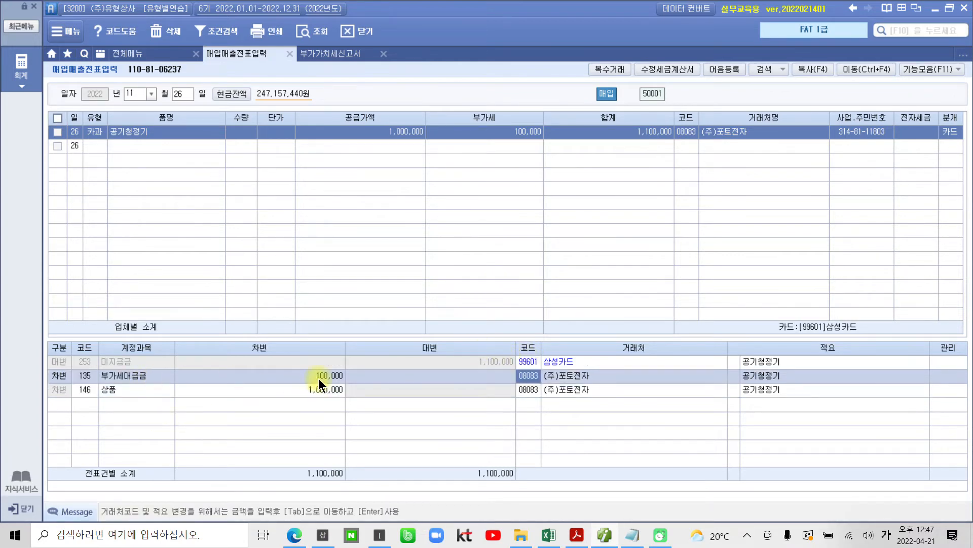
left_click(86, 390)
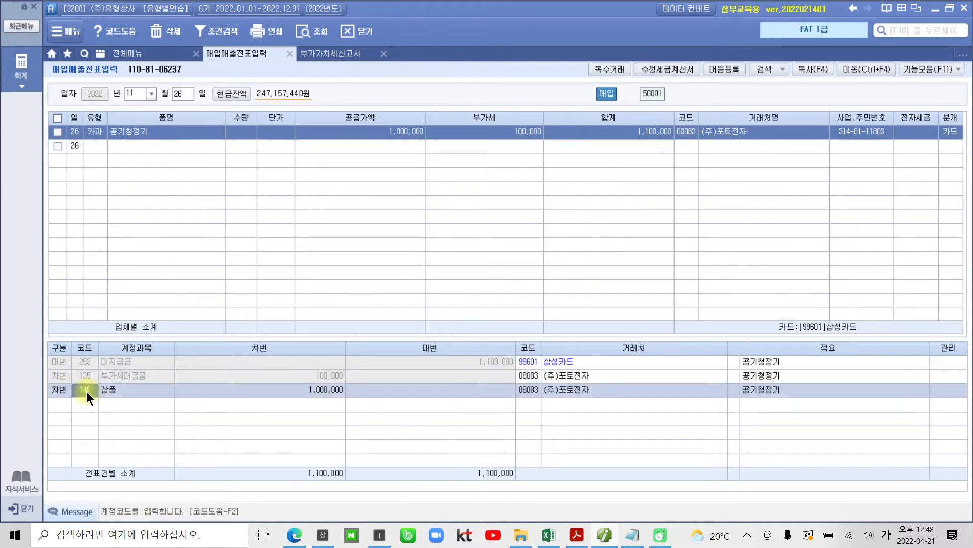
type("비품")
key("Return")
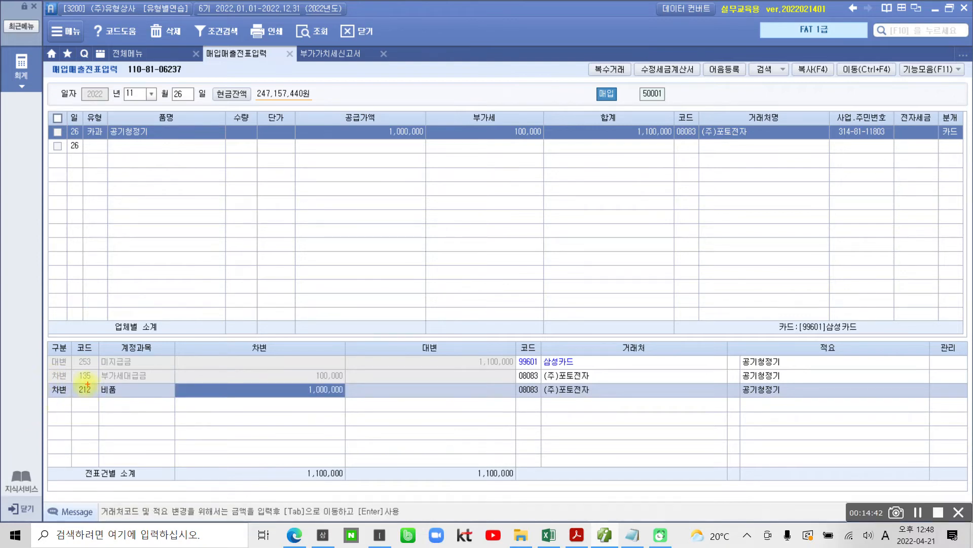
left_click_drag(71, 383, 97, 400)
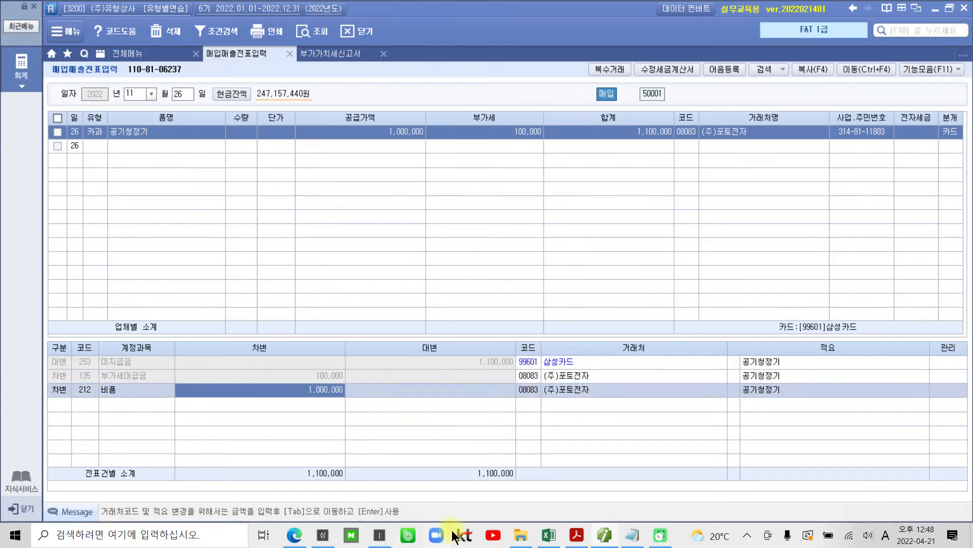
Step: Switch to the PDF workbook and highlight both mentions of 6월 30일 in section 9's first VAT problem
left_click(577, 535)
scroll(526, 477, "down", 4)
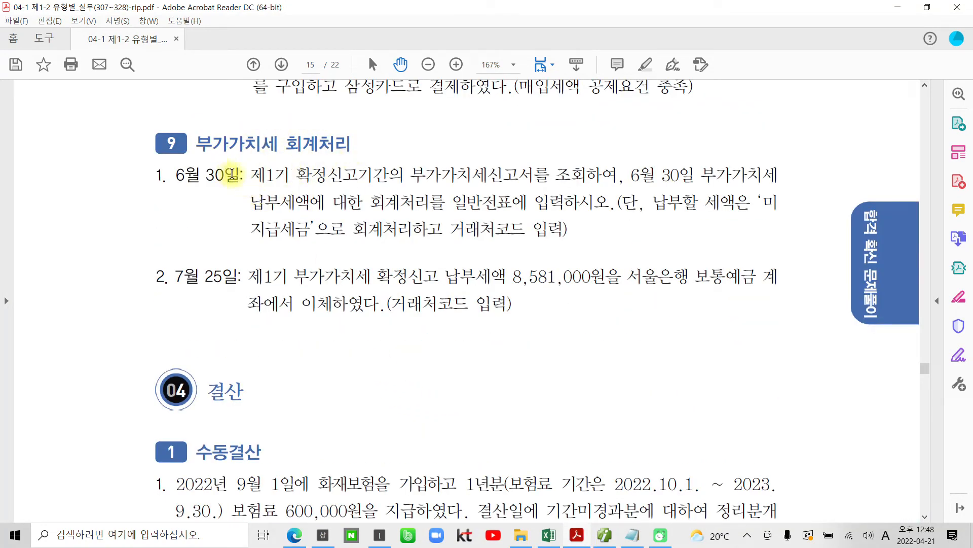
left_click_drag(243, 175, 173, 176)
right_click(187, 179)
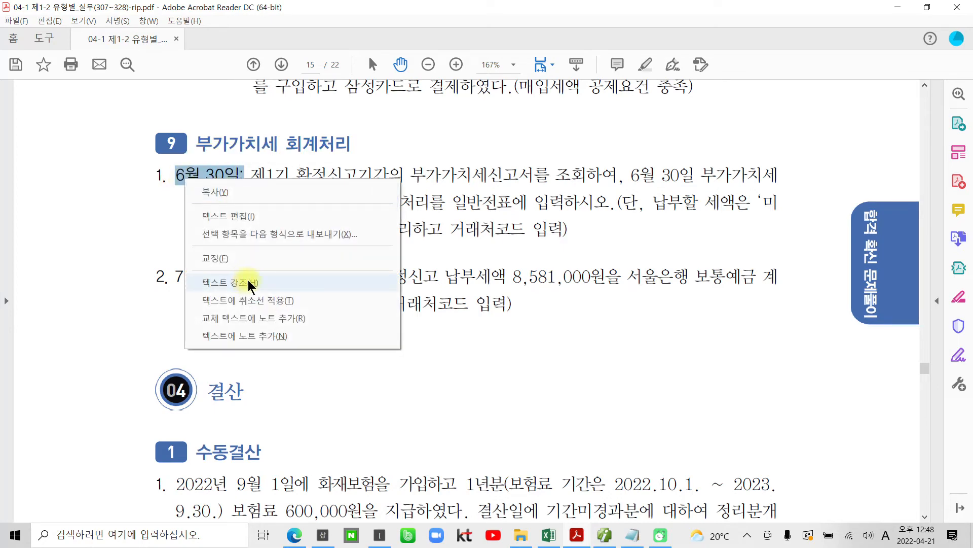
left_click(250, 280)
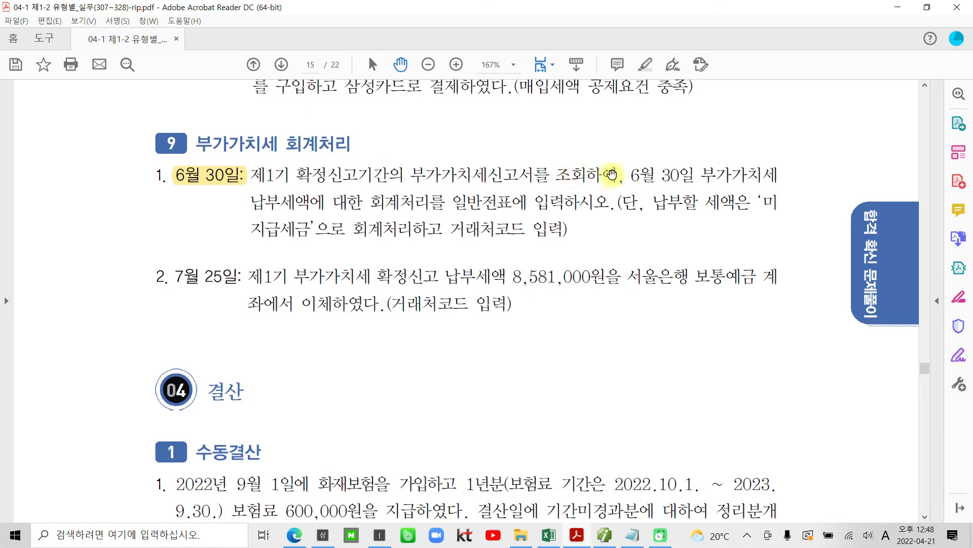
left_click_drag(626, 175, 694, 175)
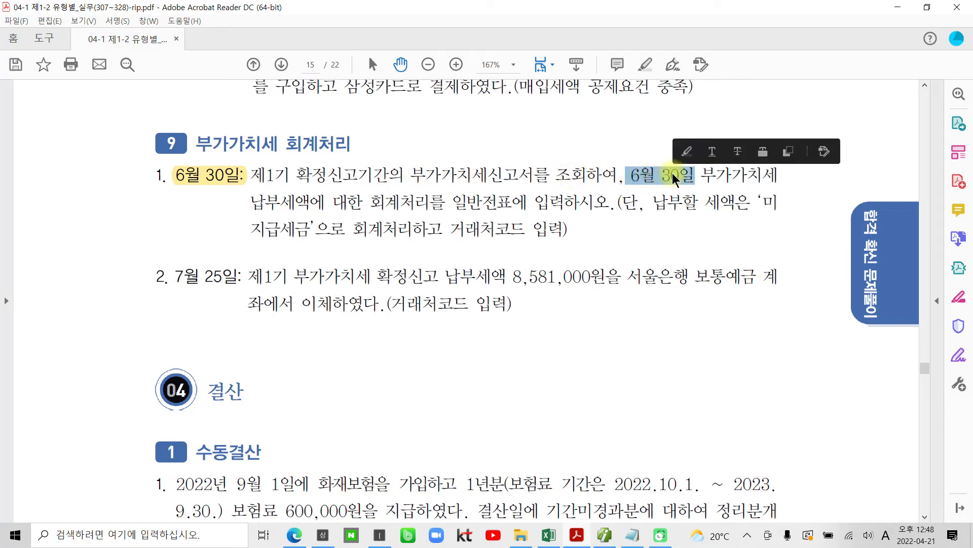
right_click(674, 175)
left_click(702, 279)
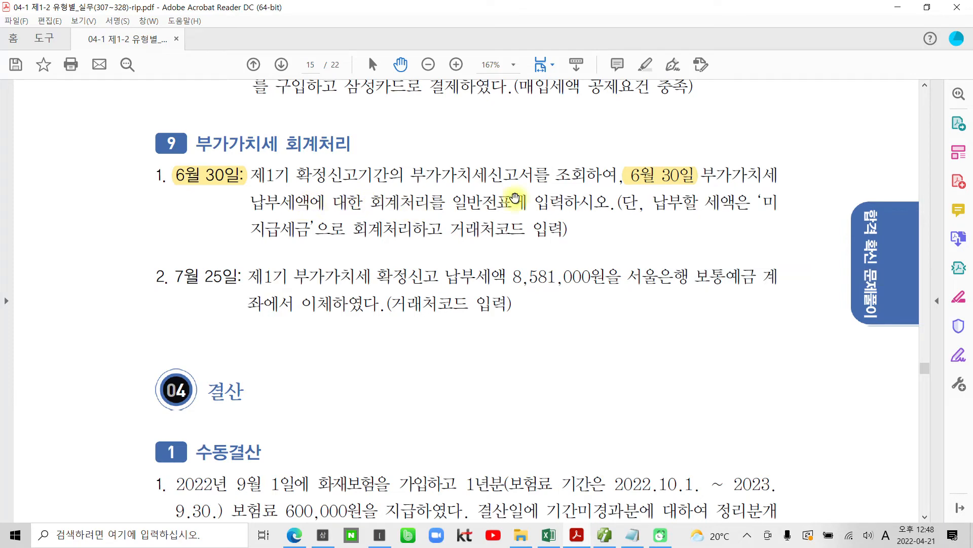
Step: Highlight 일반전표 and 거래처코드 in the same June 30 problem
left_click_drag(513, 203, 454, 203)
right_click(472, 205)
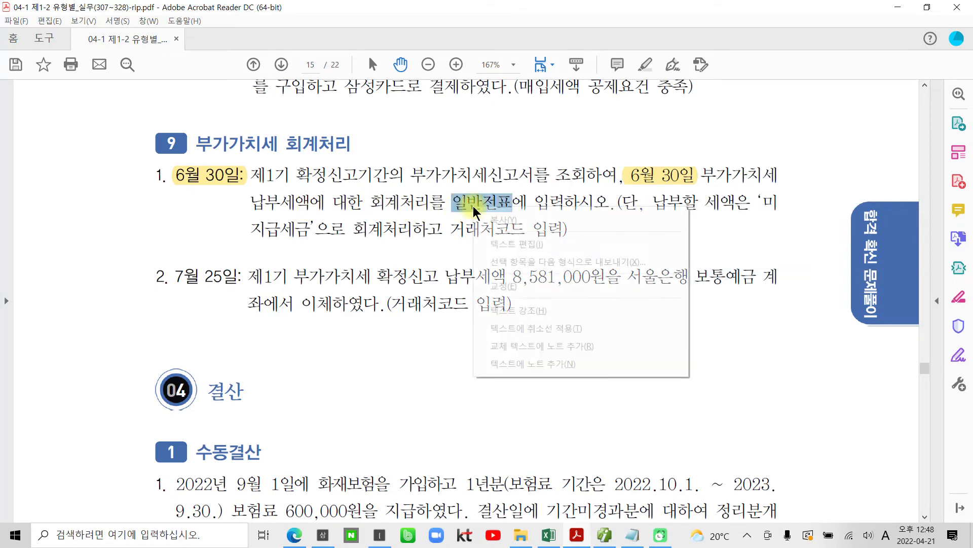
left_click(507, 311)
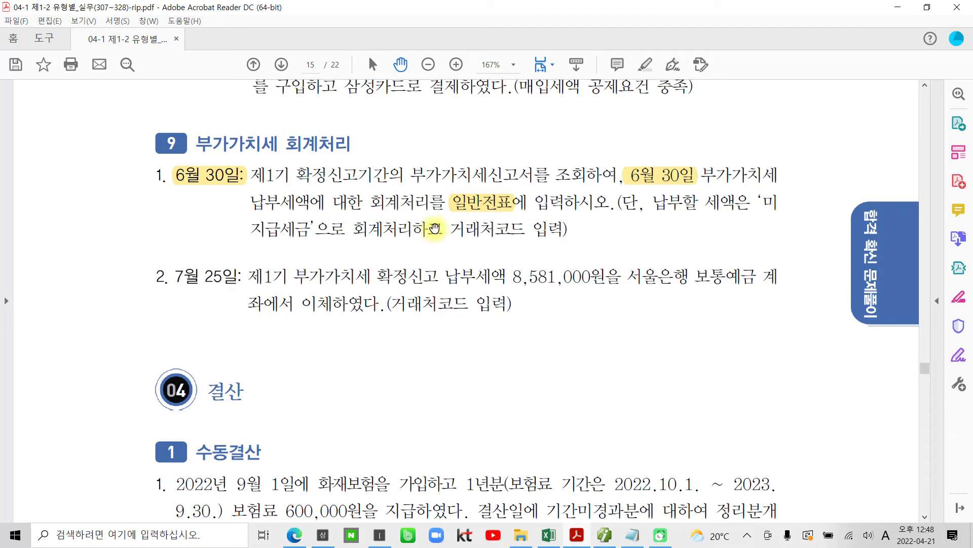
double_click(453, 229)
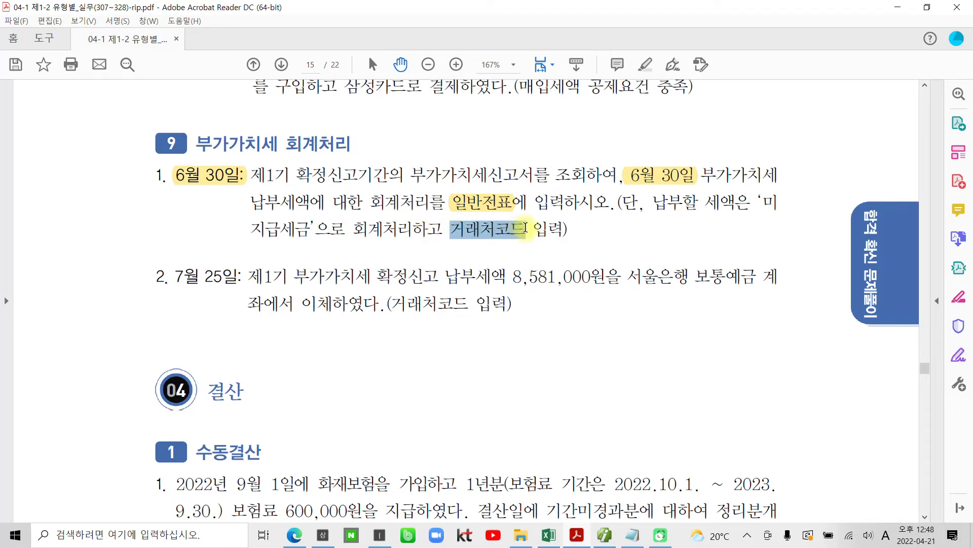
right_click(519, 228)
left_click(563, 333)
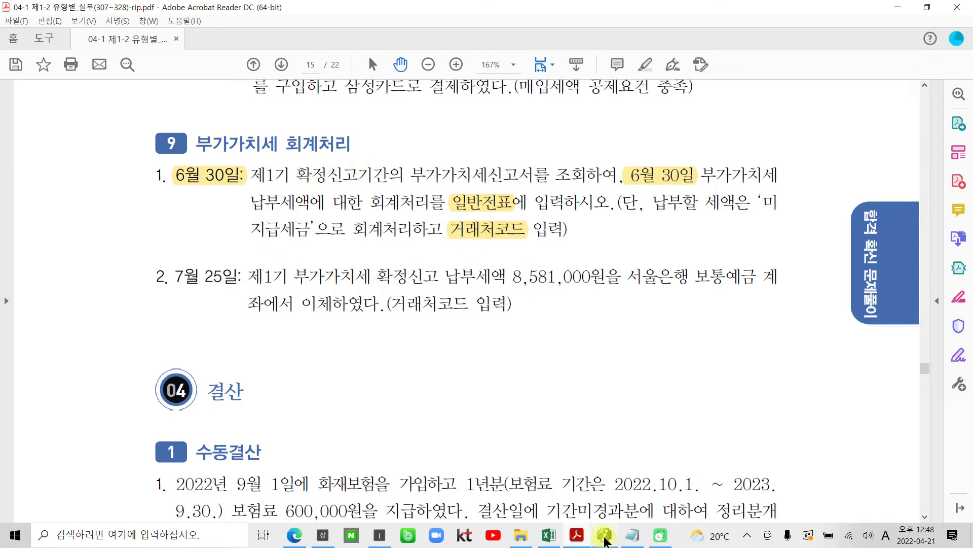
Step: Switch back to the accounting program and open 부가가치세신고서 from the full menu
left_click(604, 539)
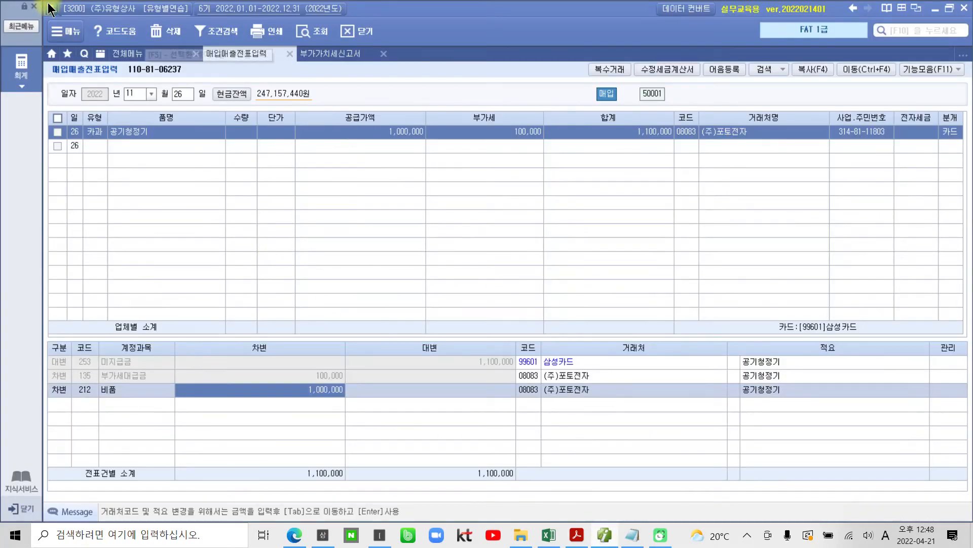
left_click(34, 62)
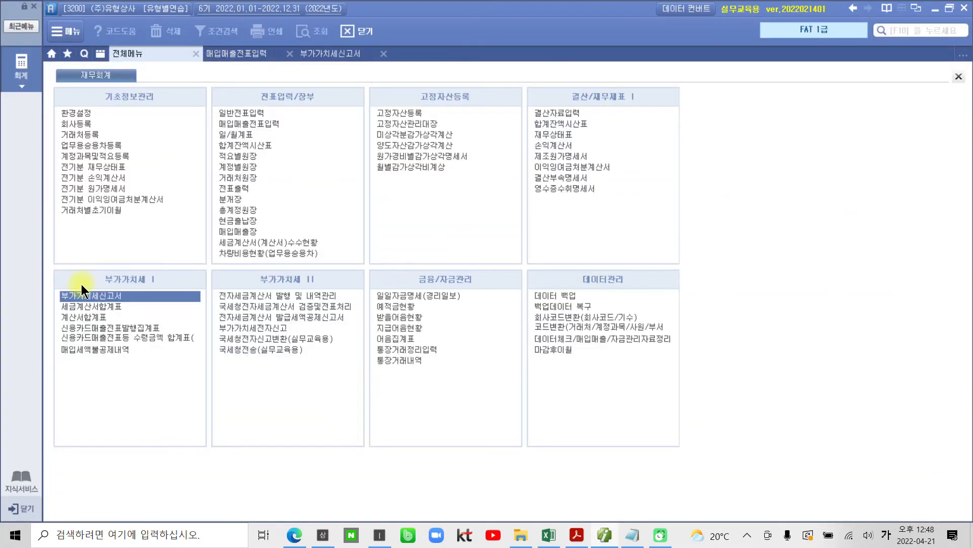
left_click(113, 299)
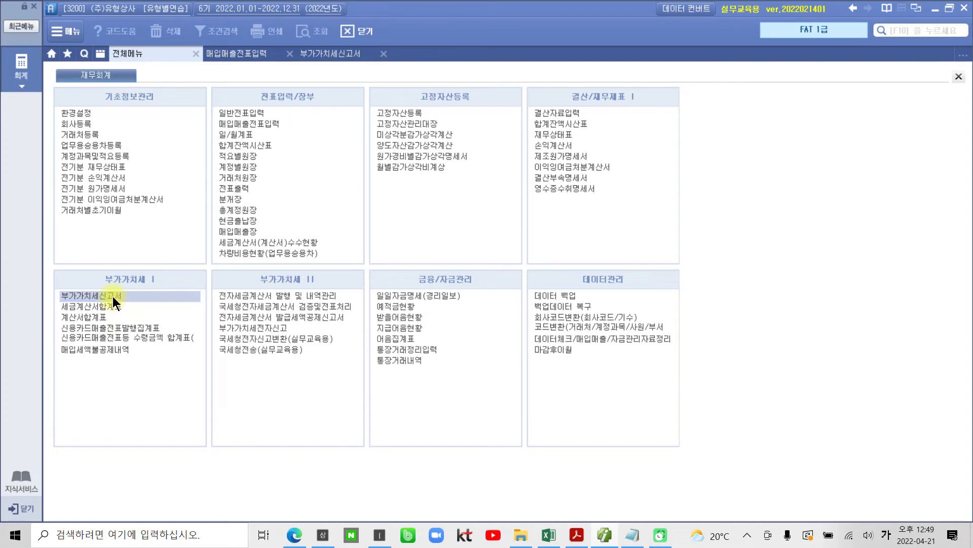
left_click(112, 296)
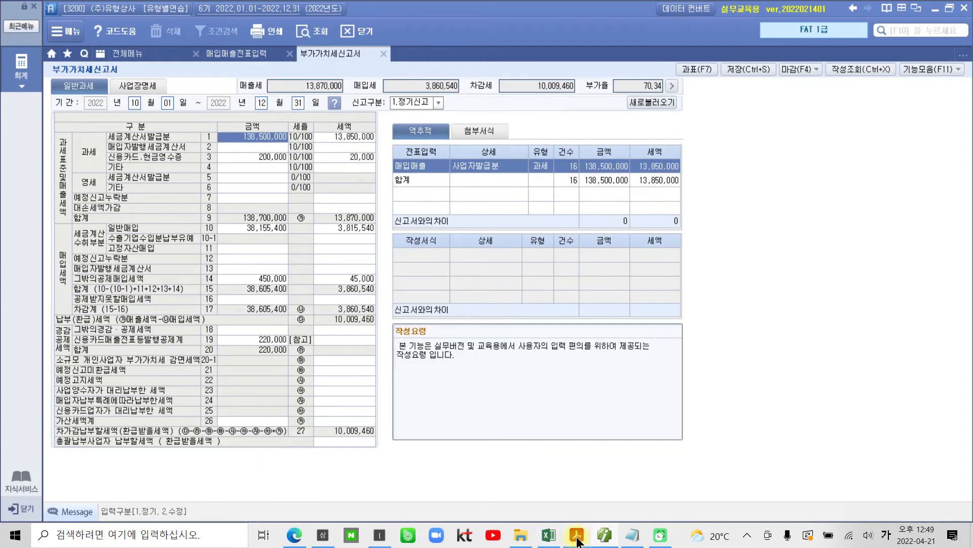
left_click(551, 537)
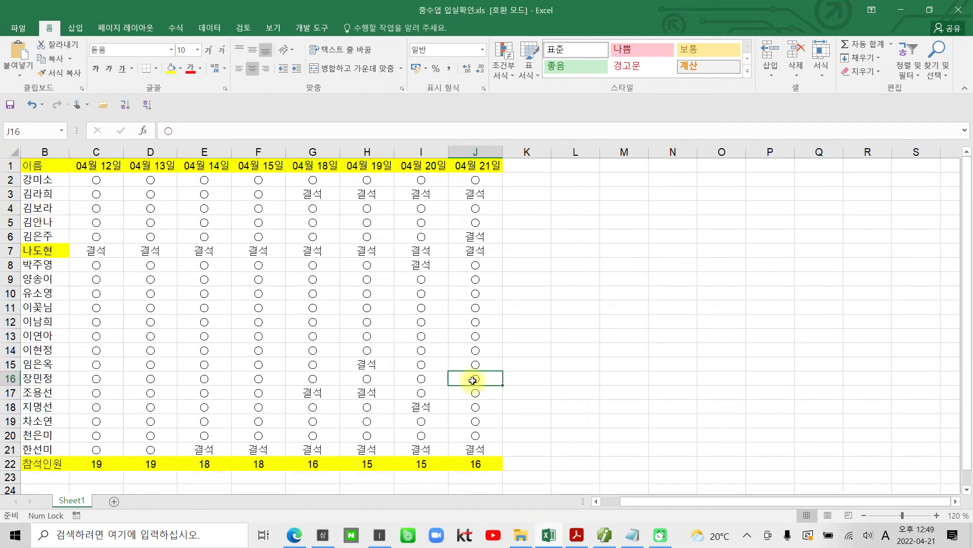
left_click(472, 349)
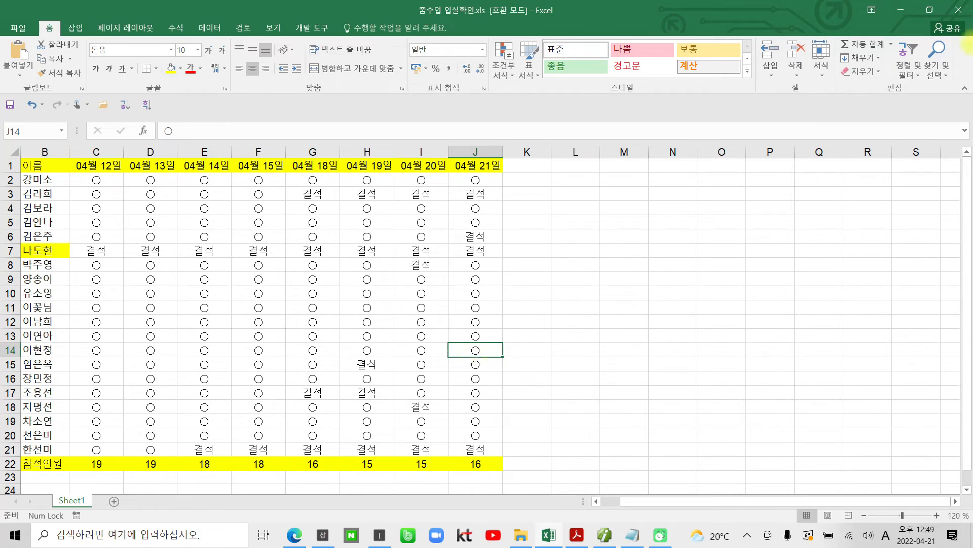
left_click(901, 10)
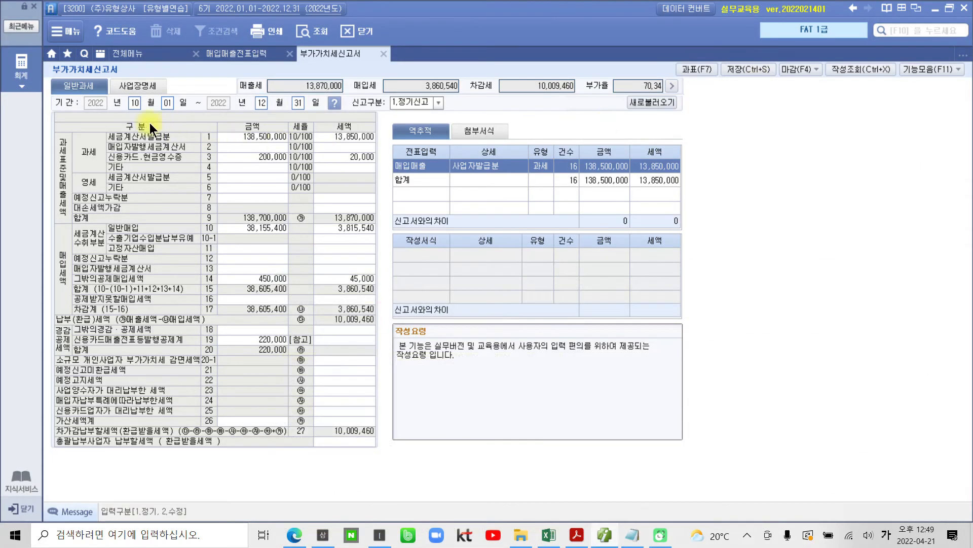
Step: Set the VAT return period to April 1 through June 30, 2022 with 1.정기신고 and load the saved return data
key("ctrl+s")
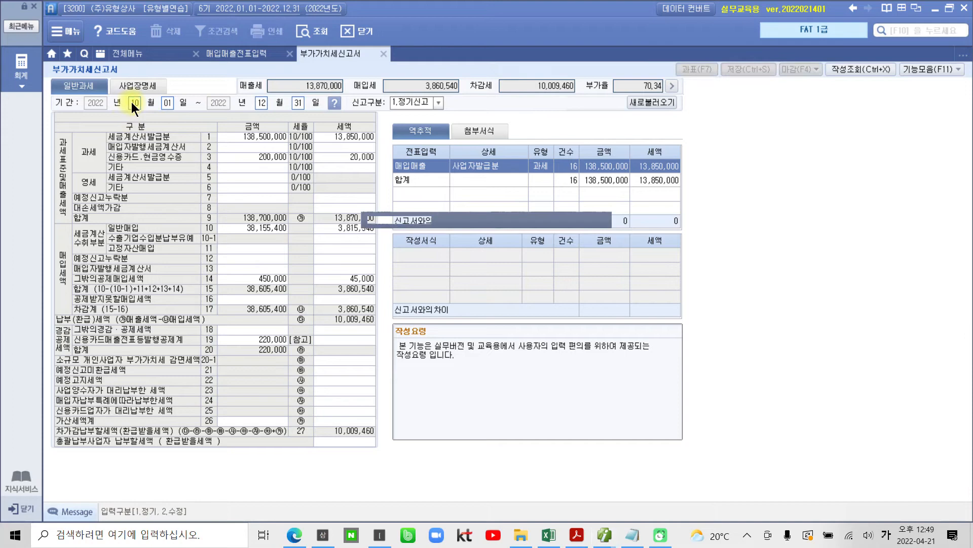
left_click(451, 294)
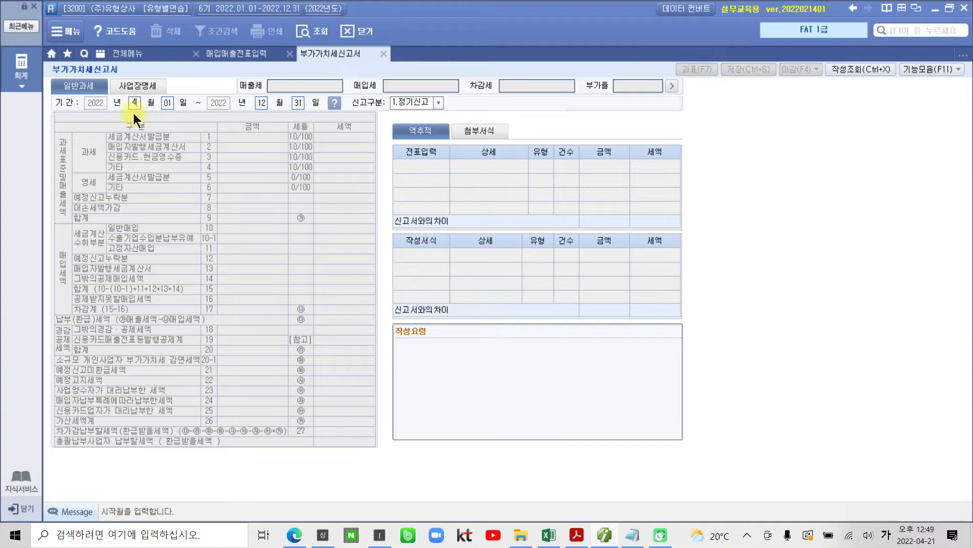
key("Return")
key("Return")
type("6")
key("Return")
key("Return")
key("Return")
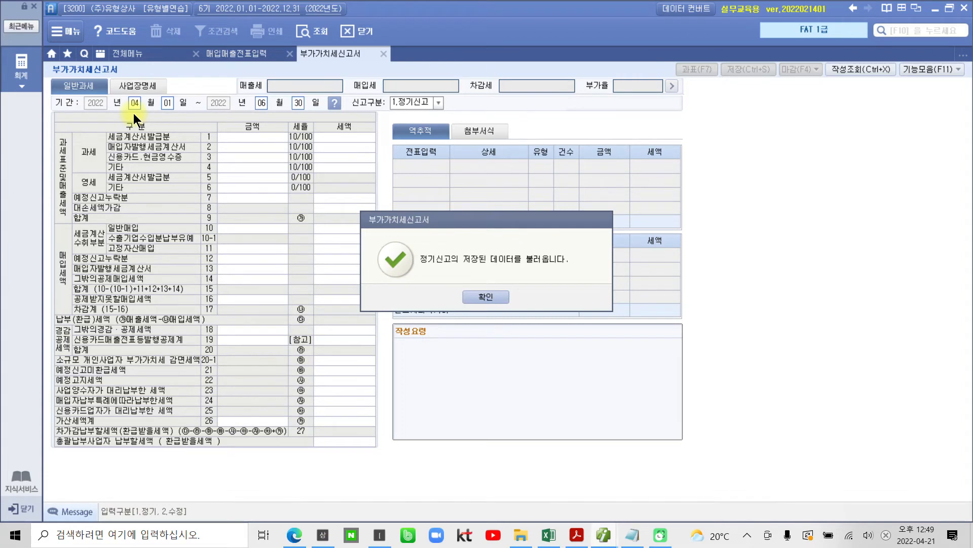
left_click(492, 296)
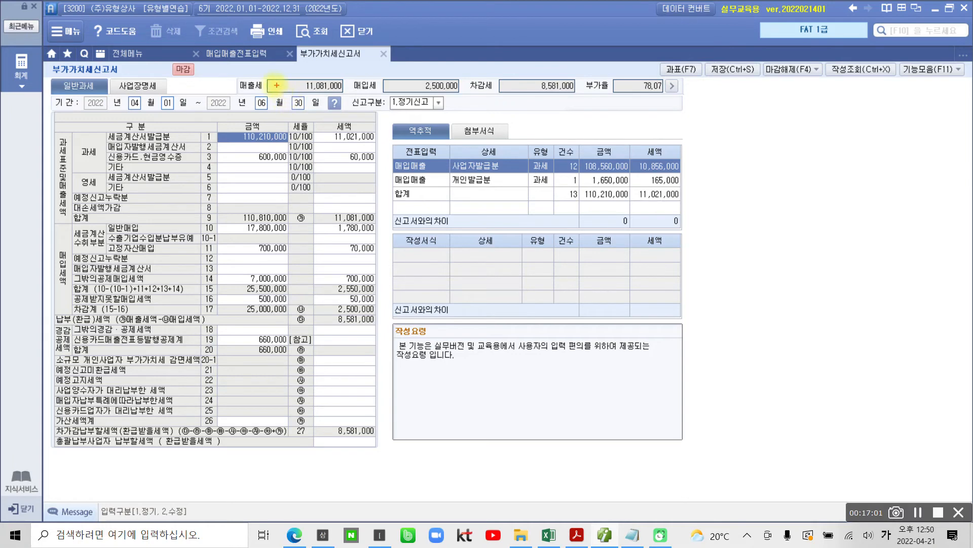
Step: Mark the 매출세, 매입세 and 차감세 amounts with red boxes and lines, and circle the 그밖의경감·공제세액 tax cell
mouse_move(263, 78)
left_mouse_down()
mouse_move(347, 95)
mouse_move(426, 315)
left_mouse_up()
mouse_move(384, 74)
left_mouse_down()
mouse_move(456, 100)
mouse_move(445, 95)
mouse_move(514, 311)
left_mouse_up()
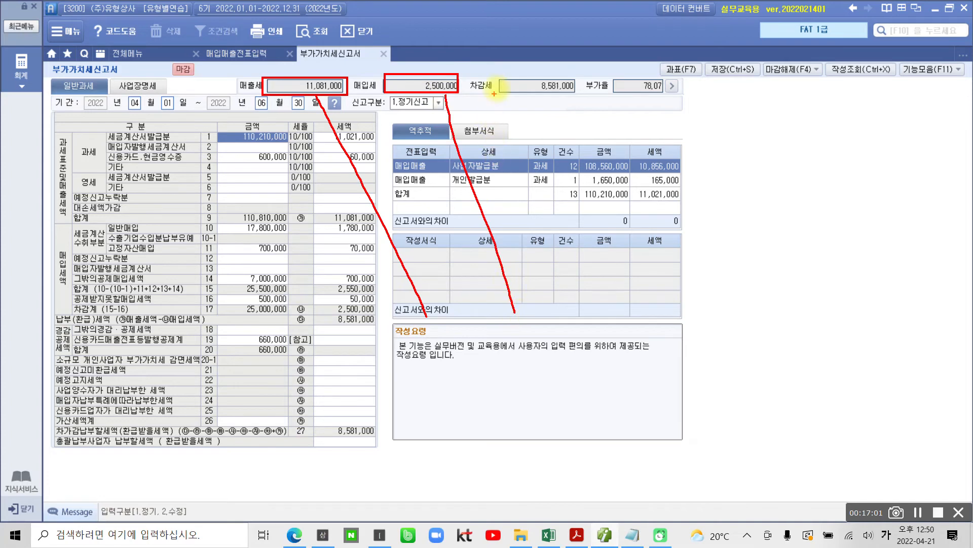
mouse_move(500, 75)
left_mouse_down()
mouse_move(573, 100)
mouse_move(581, 94)
mouse_move(638, 259)
left_mouse_up()
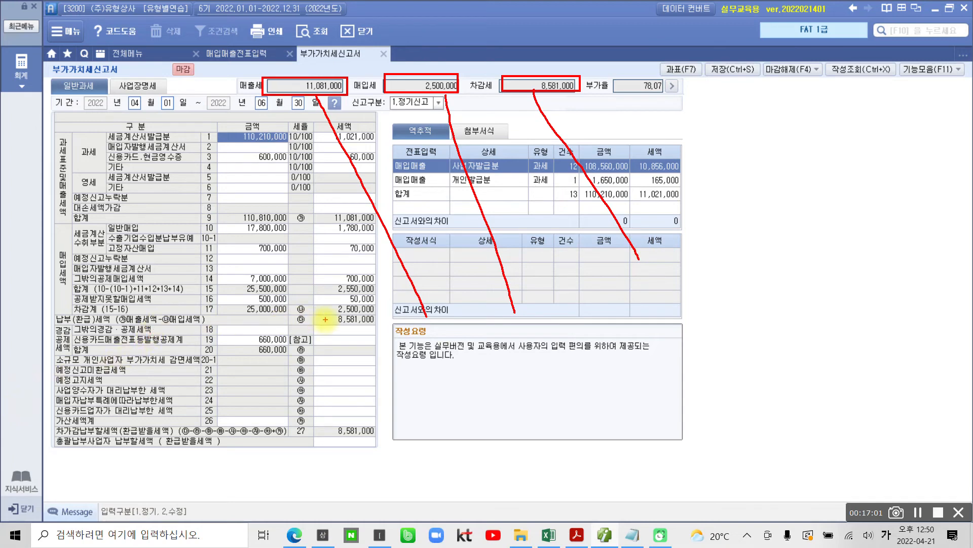
mouse_move(321, 321)
left_mouse_down()
mouse_move(307, 332)
mouse_move(368, 328)
mouse_move(315, 323)
left_mouse_up()
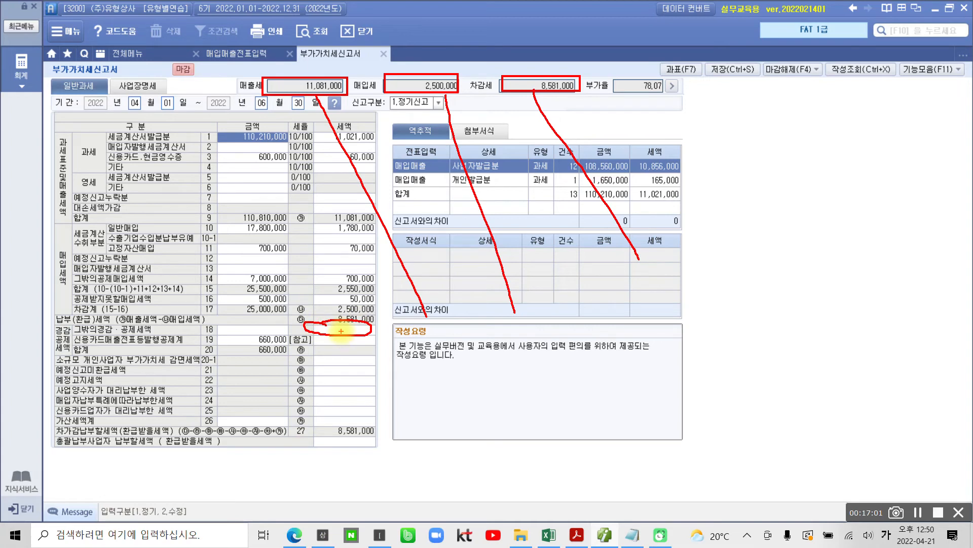
Step: Draw a line from the circled 그밖의경감·공제세액 cell, clear all red markings and select the 매출세 amount
left_click_drag(340, 331, 359, 380)
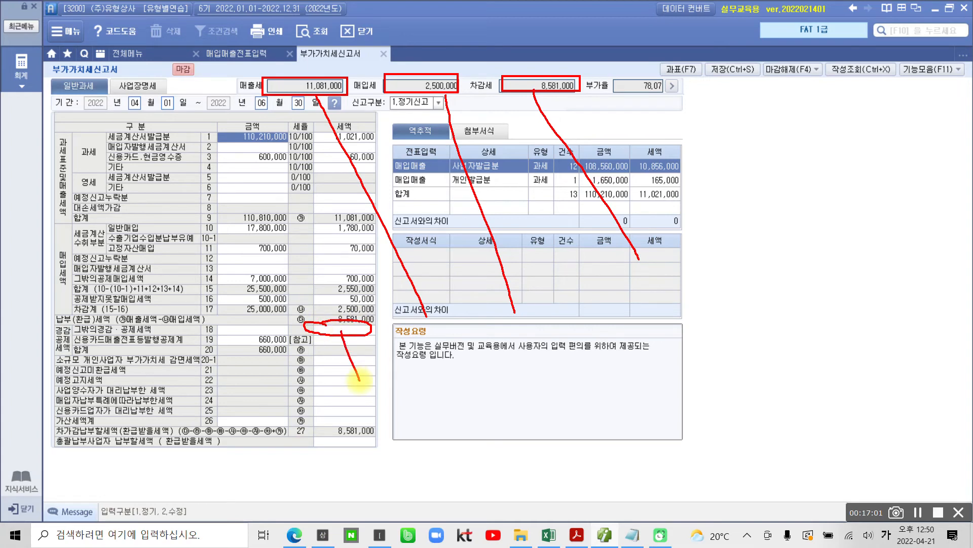
key("Escape")
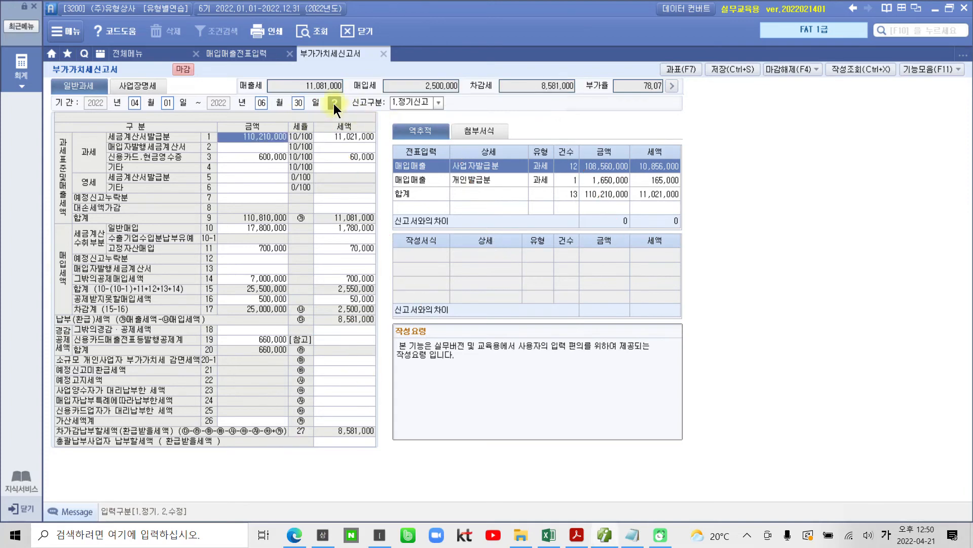
left_click(323, 86)
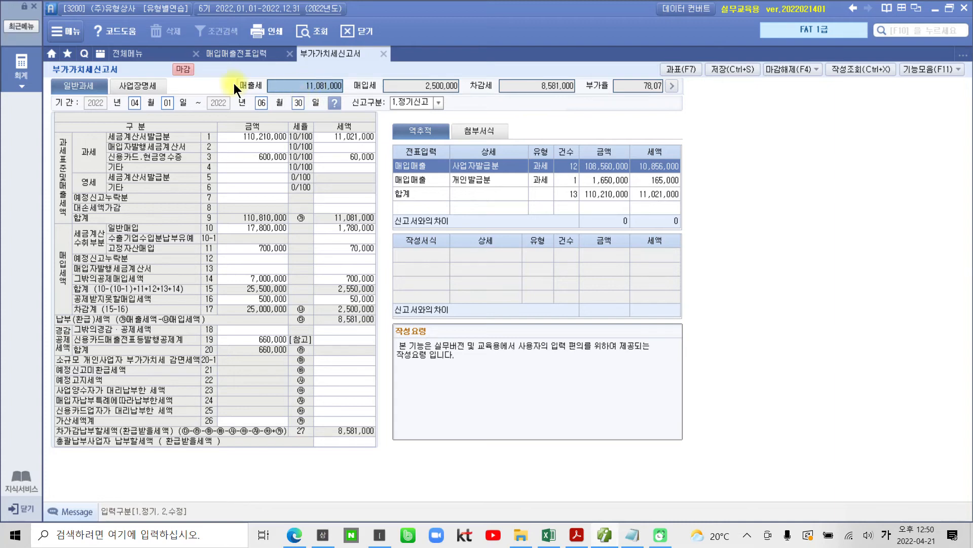
Step: Open 일반전표입력 from the full menu and set the voucher date to June 30
left_click(160, 52)
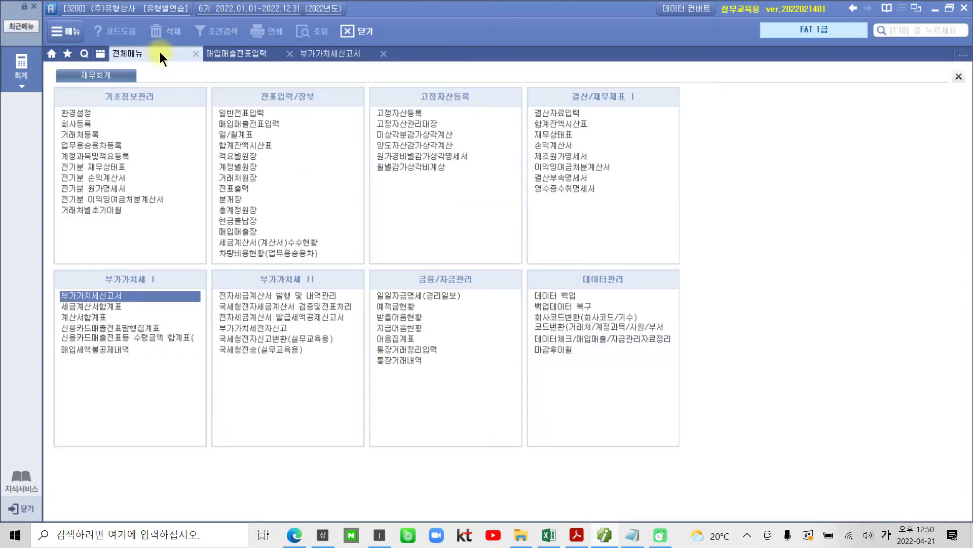
left_click(244, 113)
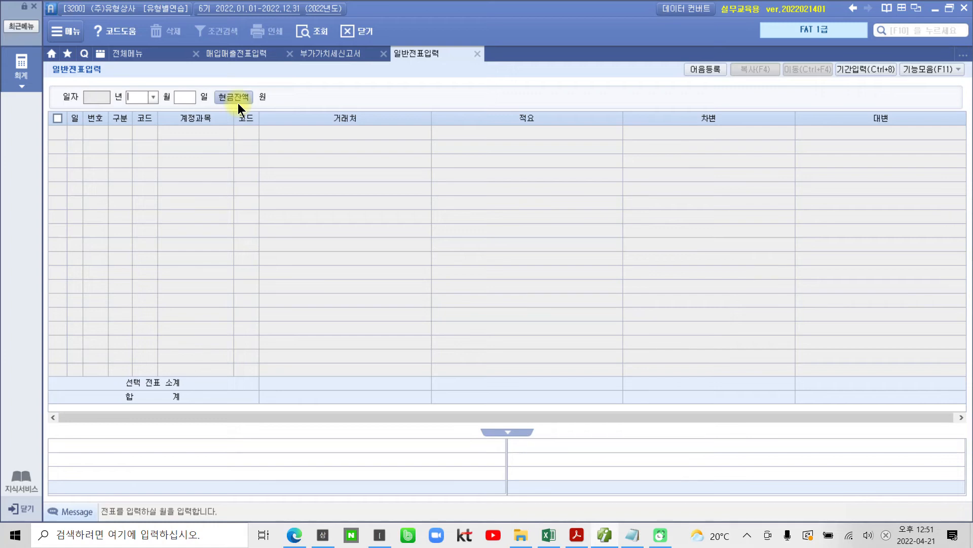
type("0630")
key("Return")
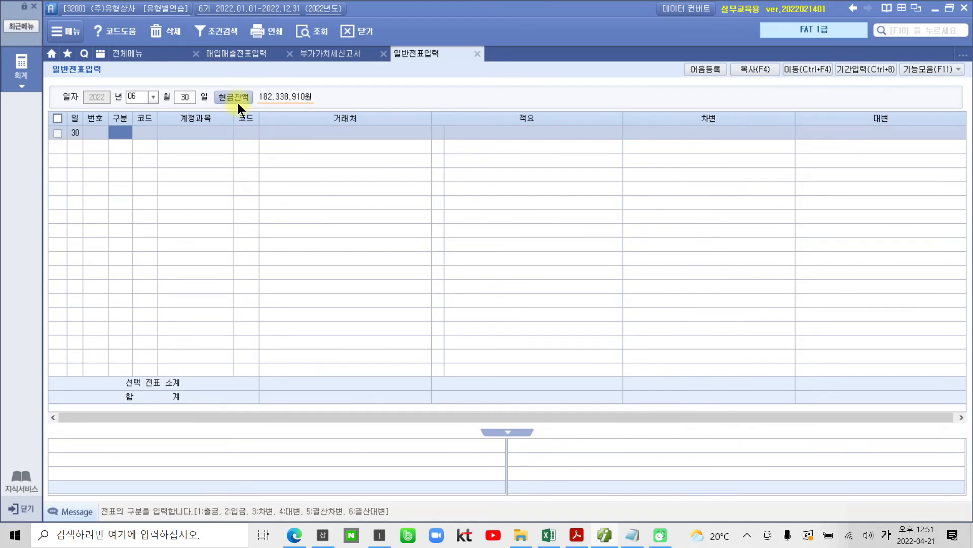
Step: Enter a debit line for account 255 부가세예수금 with an amount of 11,081,000, leaving partner and description blank
type("3")
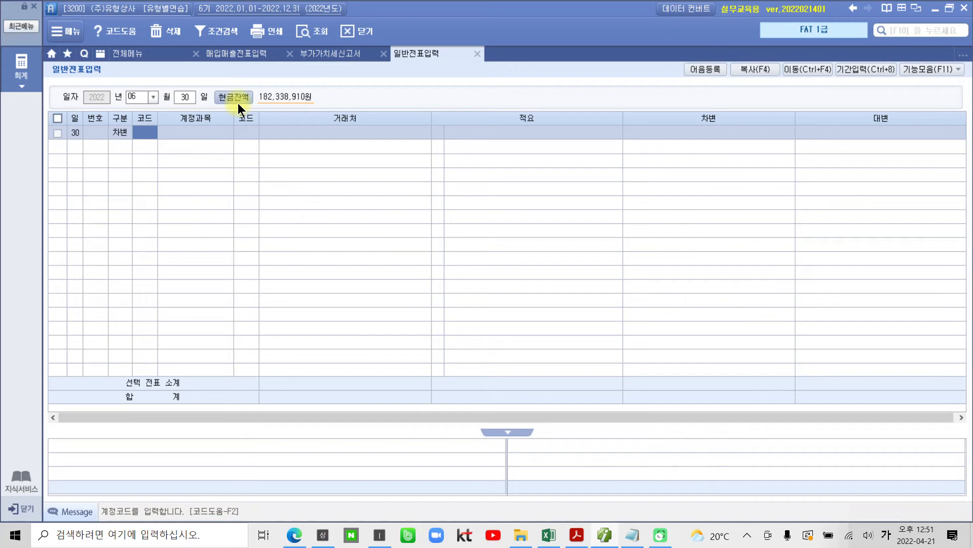
type("부가")
key("Return")
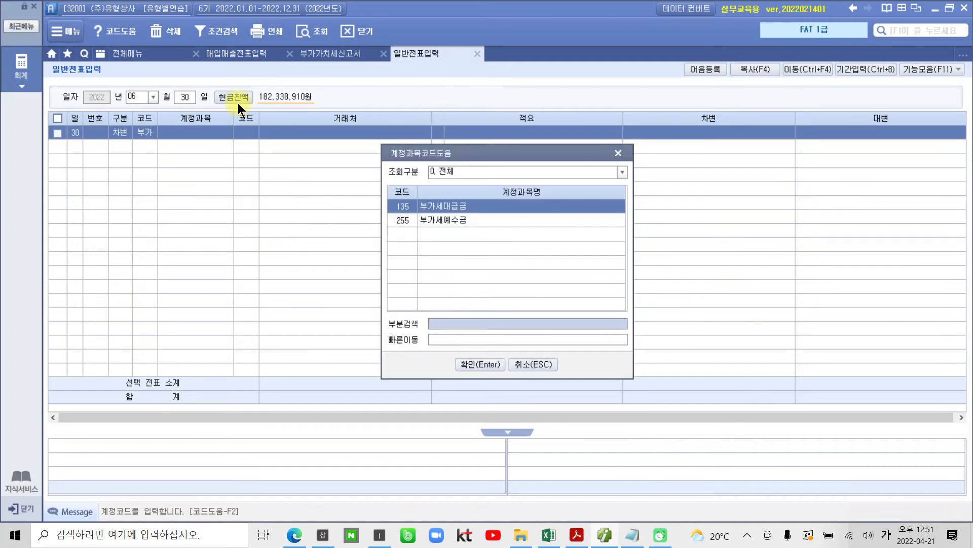
key("Down")
key("Return")
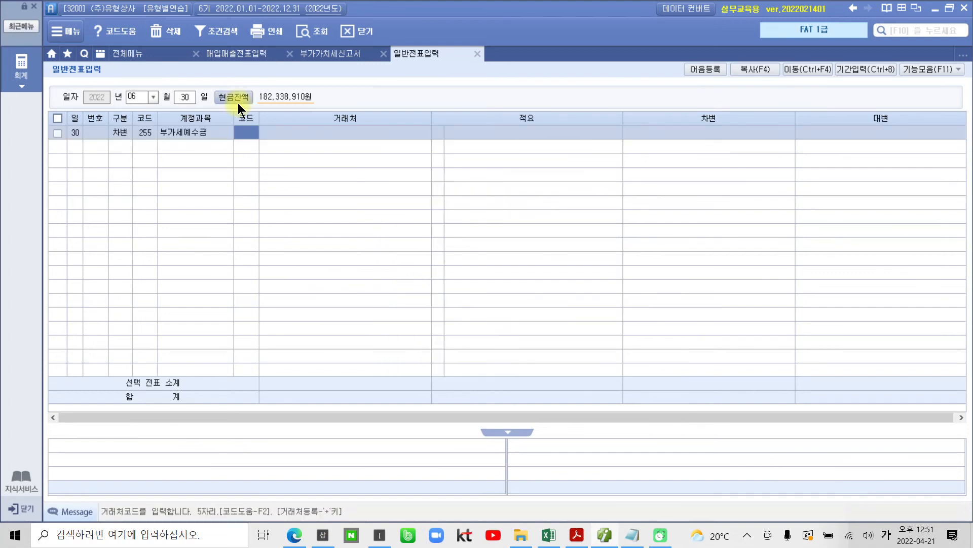
key("Return")
key("Return")
key("Return")
key("Hangul")
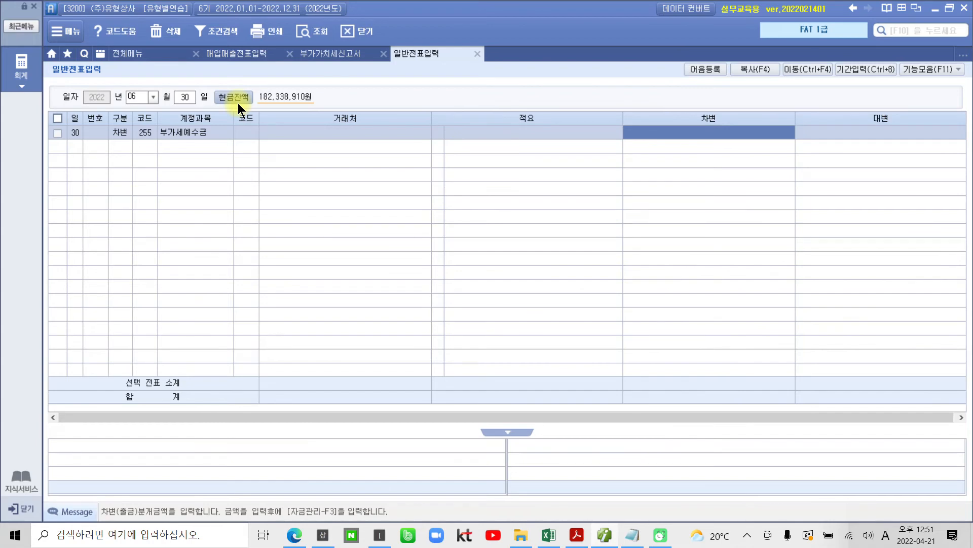
type("11081000")
key("Return")
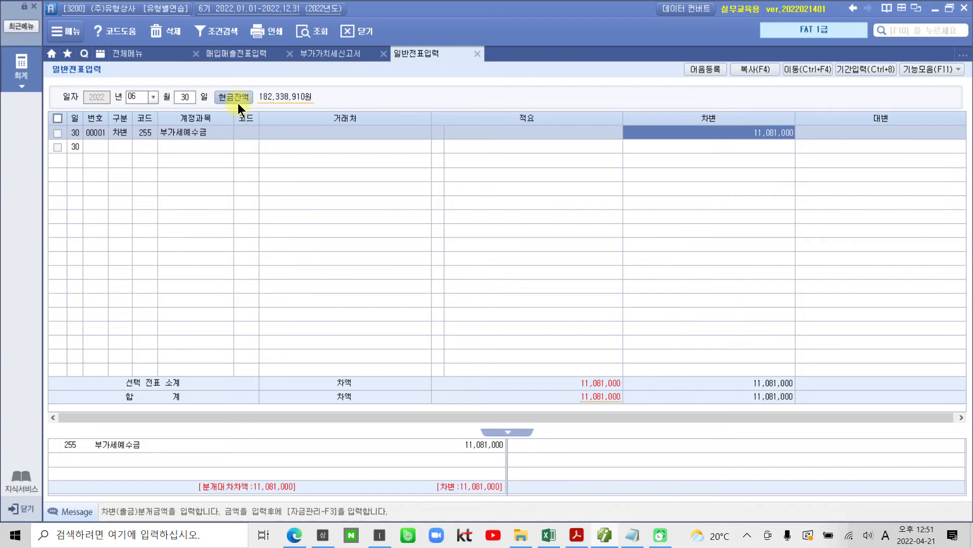
key("Return")
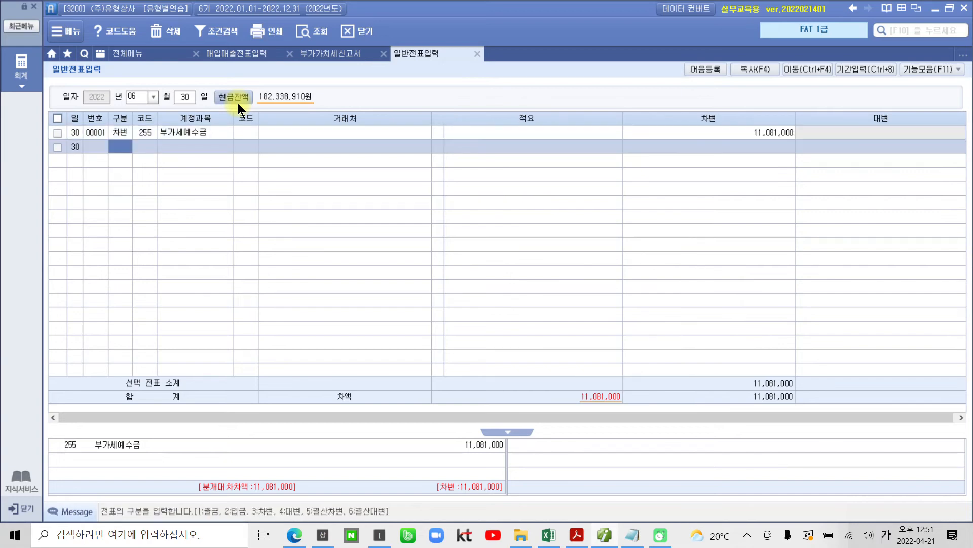
Step: Start a credit line on the June 30 voucher with account 135 부가세대급금
type("4")
key("Return")
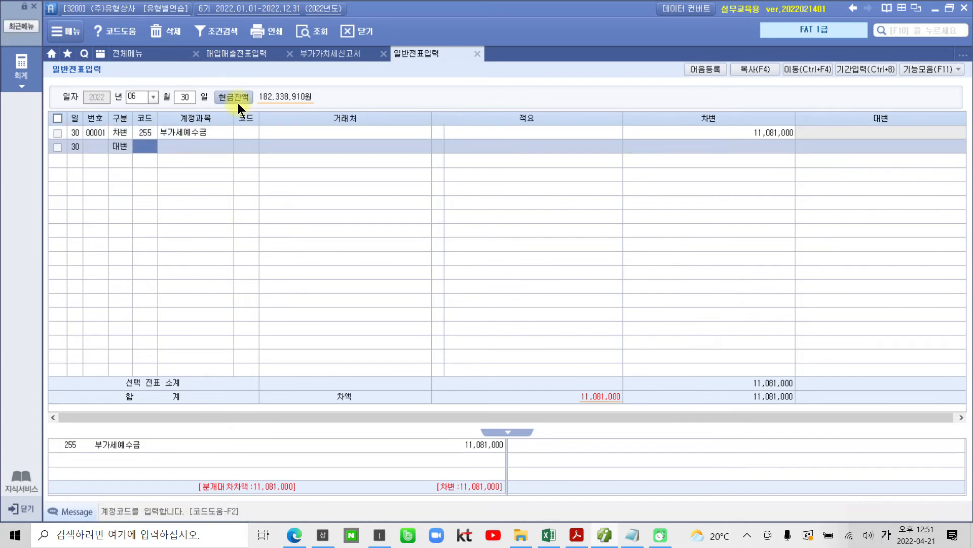
type("부가")
key("Return")
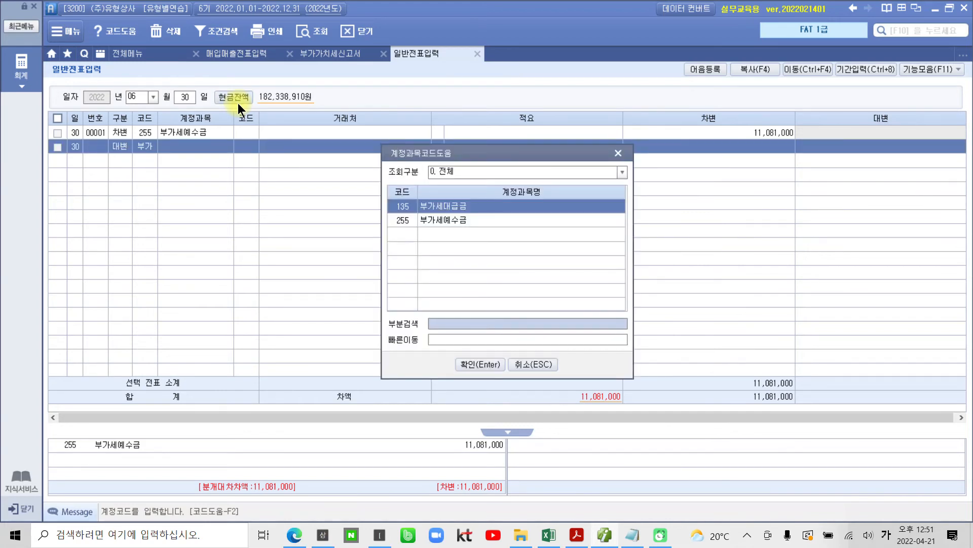
key("Return")
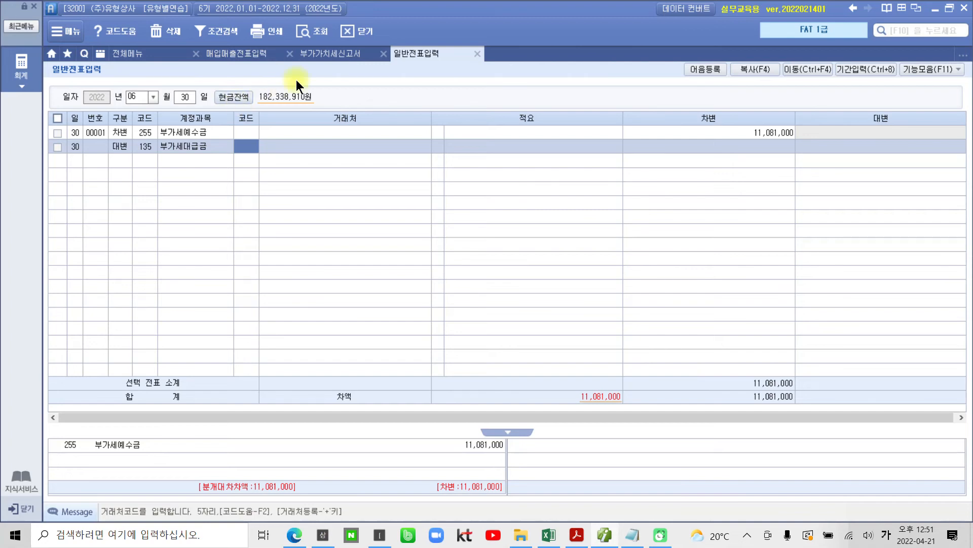
Step: Check the 매입세 amount in 부가가치세신고서, then enter 2,500,000 as the credit amount for 부가세대급금 in 일반전표입력
left_click(327, 54)
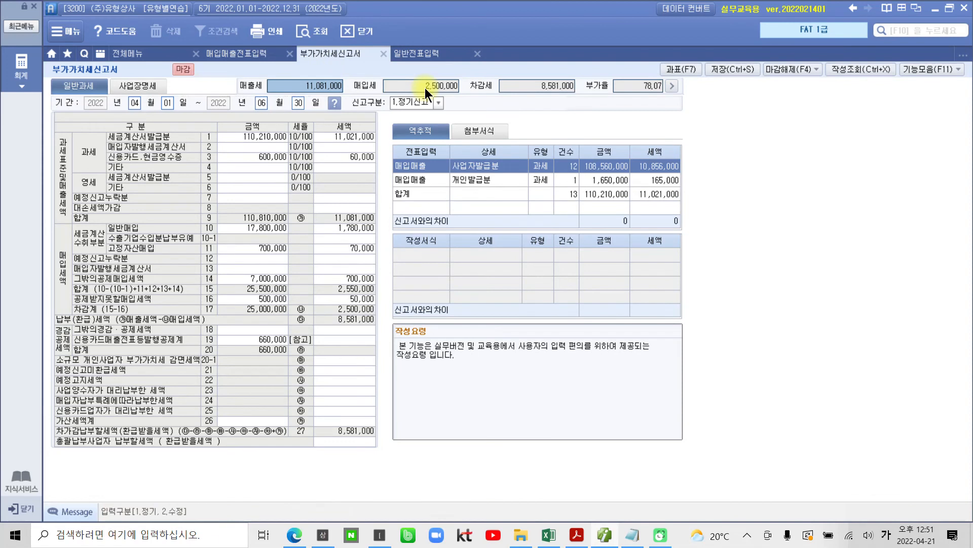
left_click(425, 88)
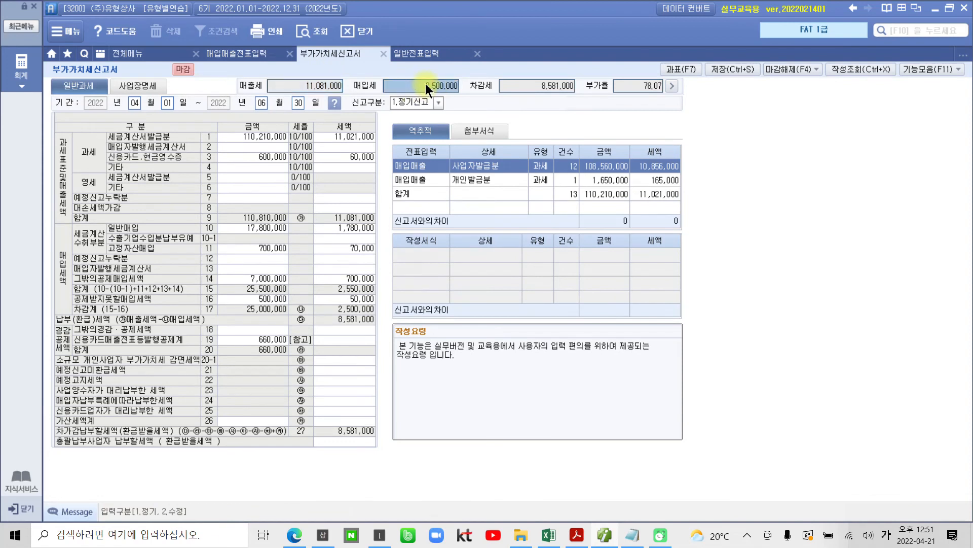
left_click(422, 54)
left_click(835, 147)
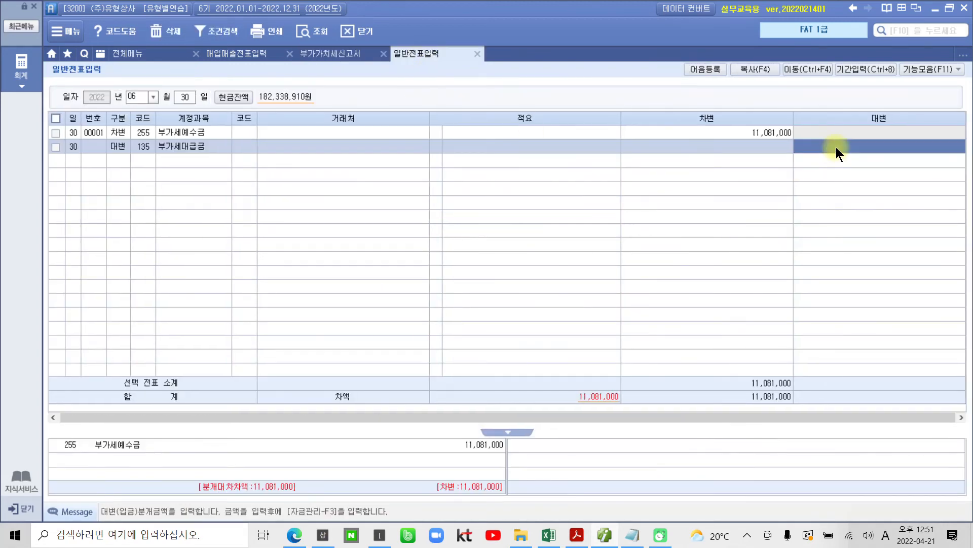
type("2500000")
key("Return")
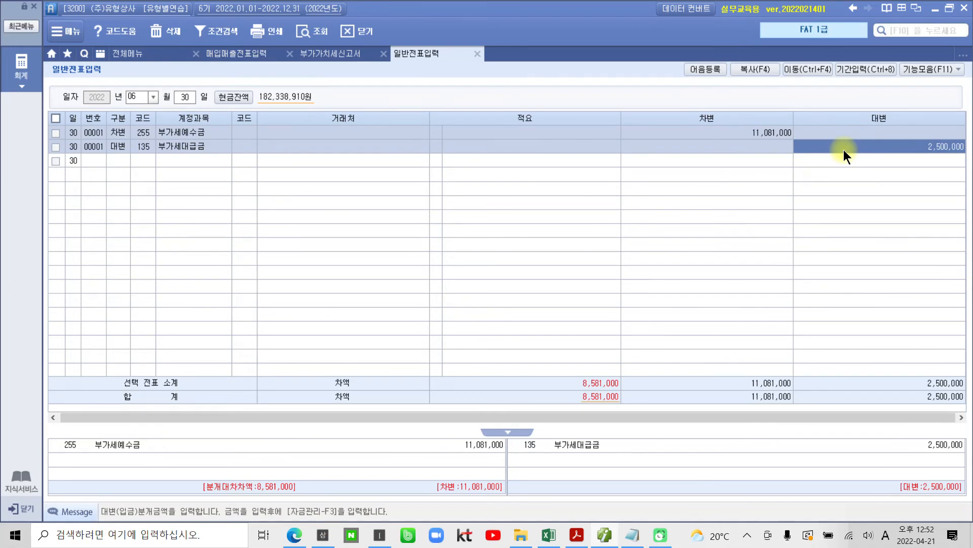
key("Return")
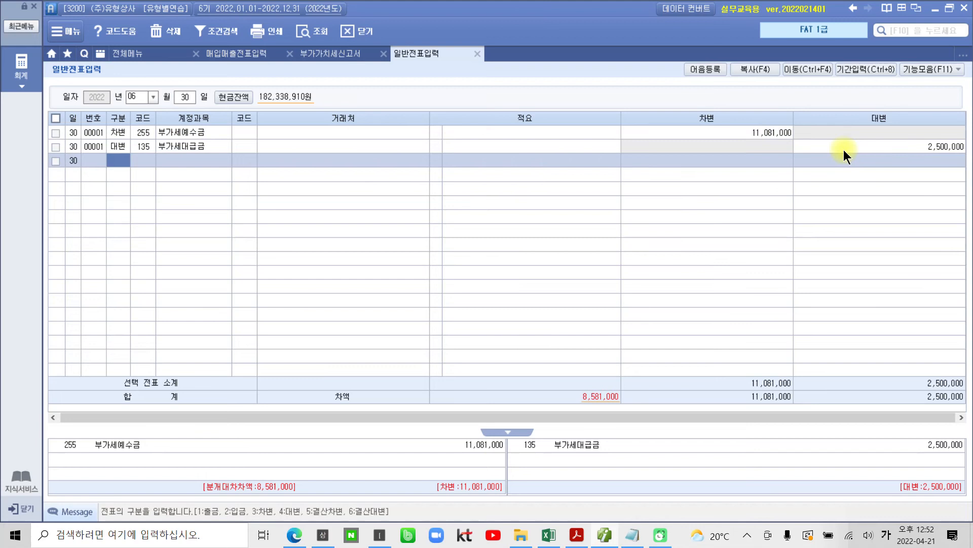
Step: Start a second credit line on the June 30 voucher with account 261 미지급세금
type("4")
key("Return")
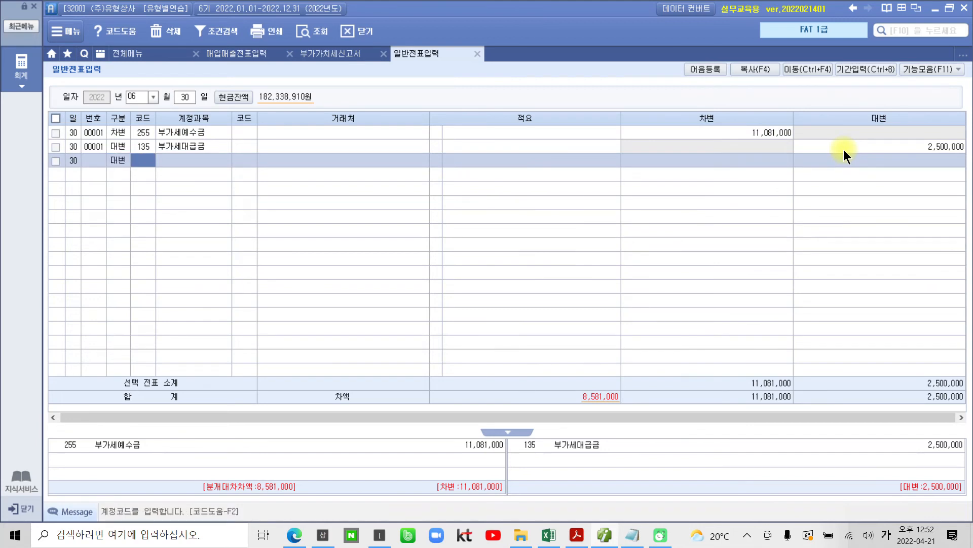
type("미지")
key("Return")
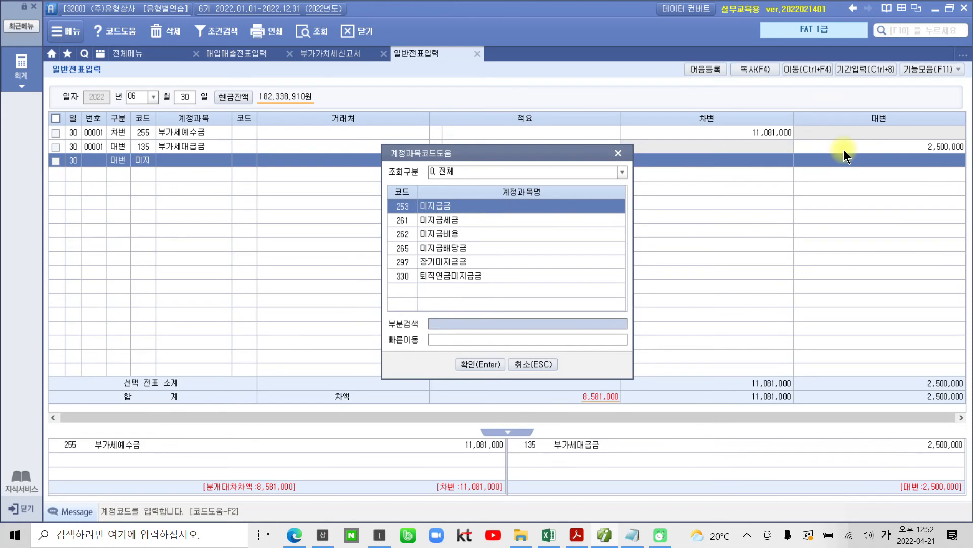
key("Down")
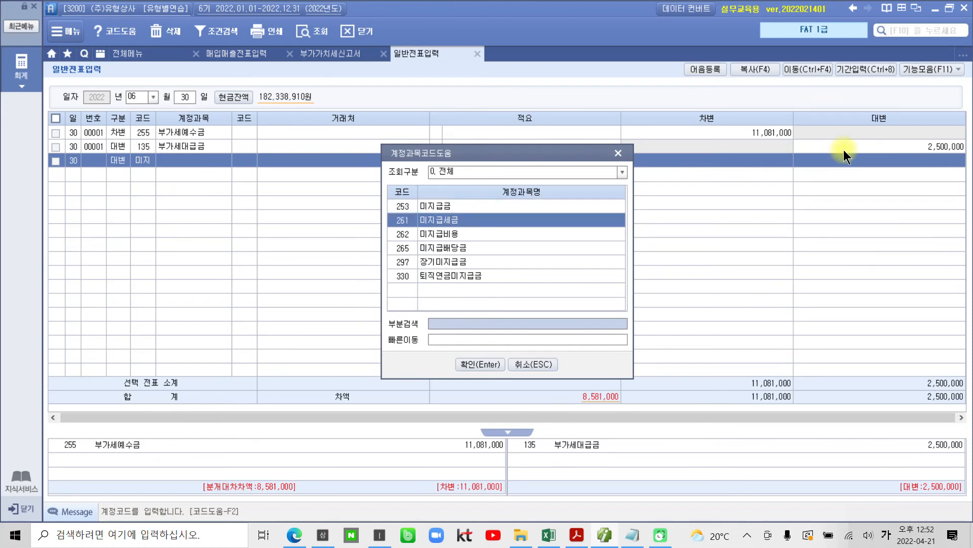
key("Return")
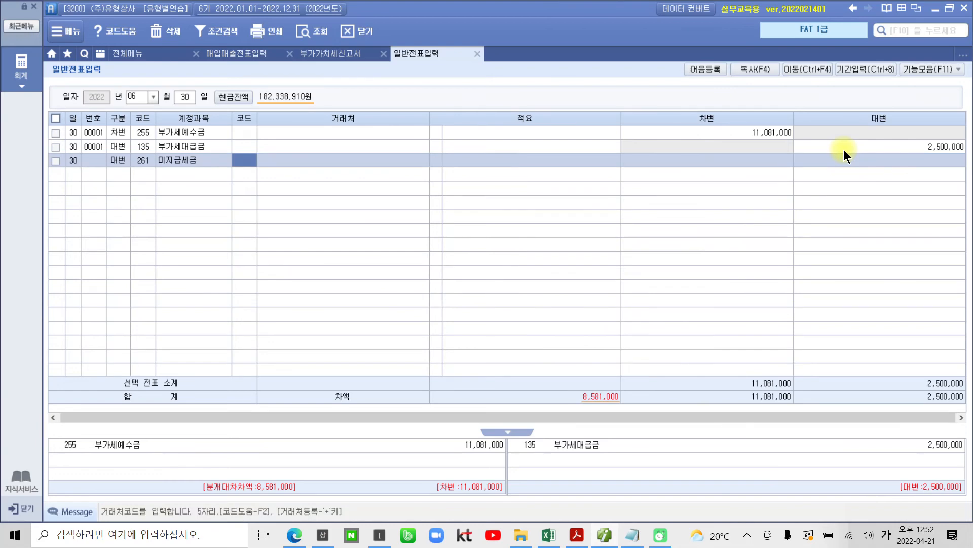
Step: Set 서대문세무서 as the trading partner of the 미지급세금 line and leave its description blank
type("세무")
key("Return")
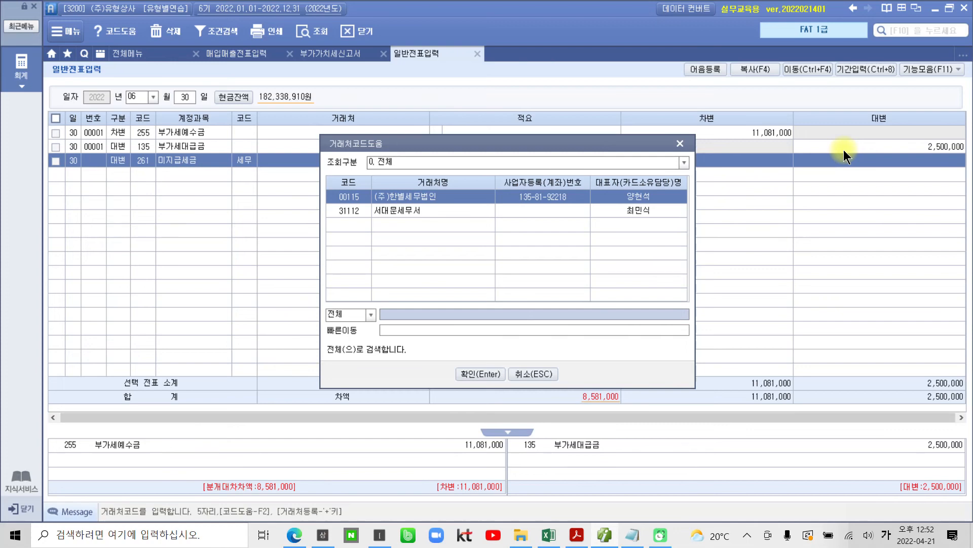
key("Down")
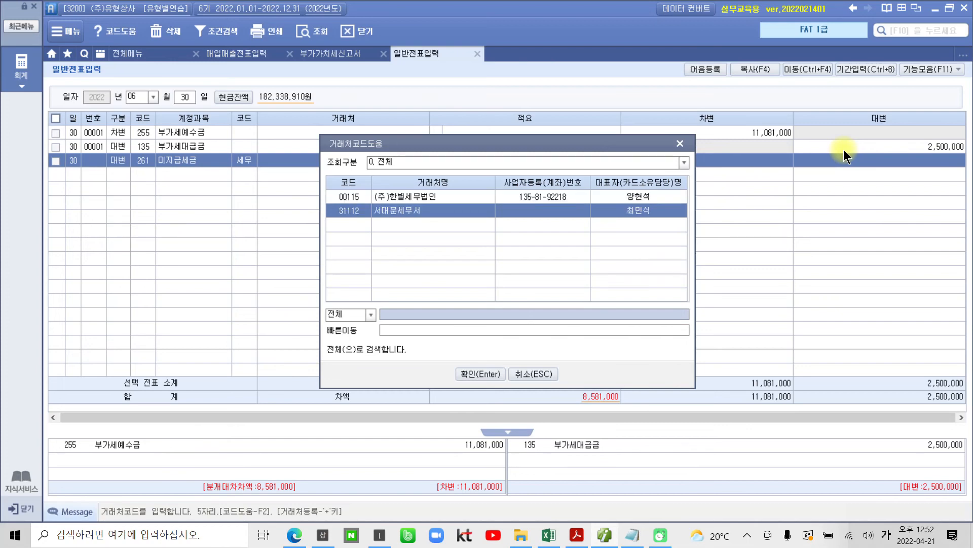
key("Return")
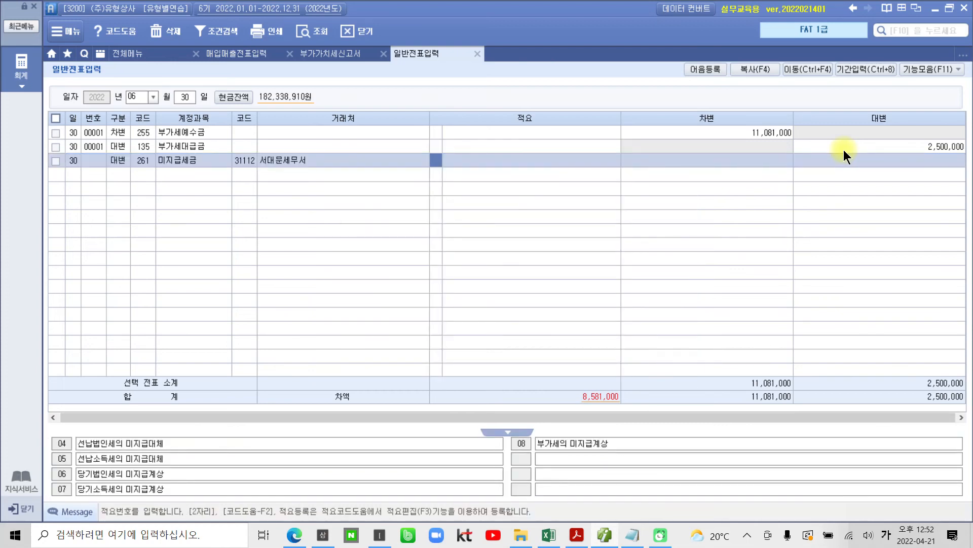
key("Return")
key("Return")
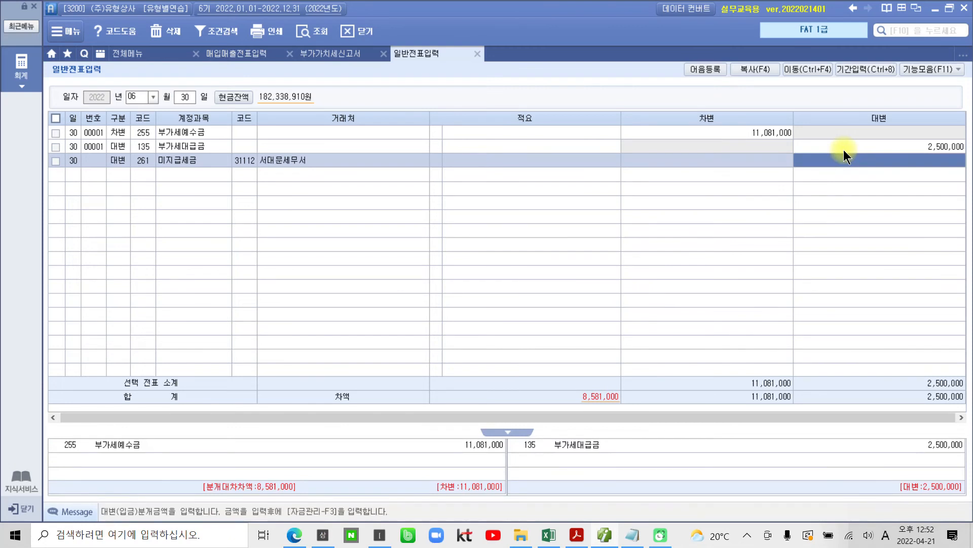
Step: Circle the 차액 total, clear the marking and enter 8,581,000 as the credit amount for 미지급세금
mouse_move(588, 425)
left_mouse_down()
mouse_move(637, 398)
mouse_move(606, 428)
left_mouse_up()
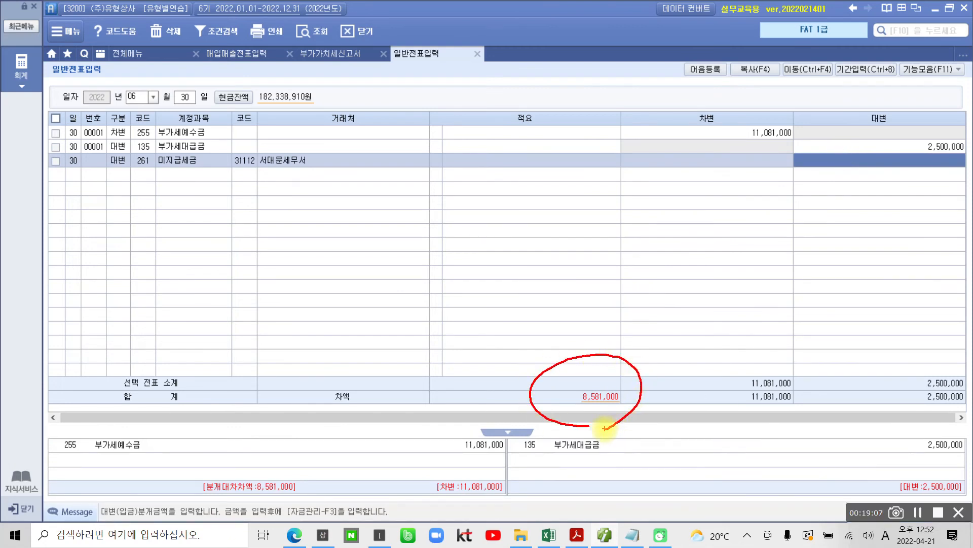
key("Escape")
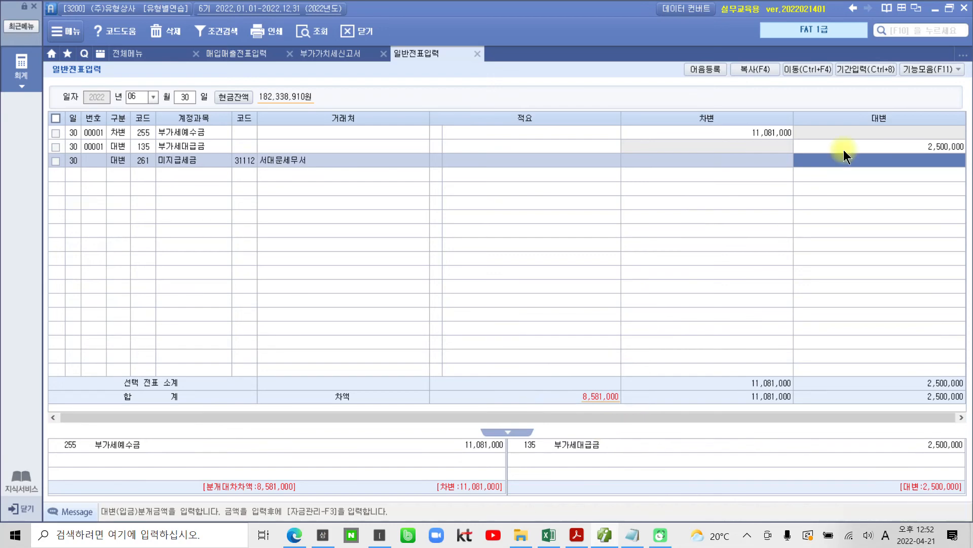
type("8")
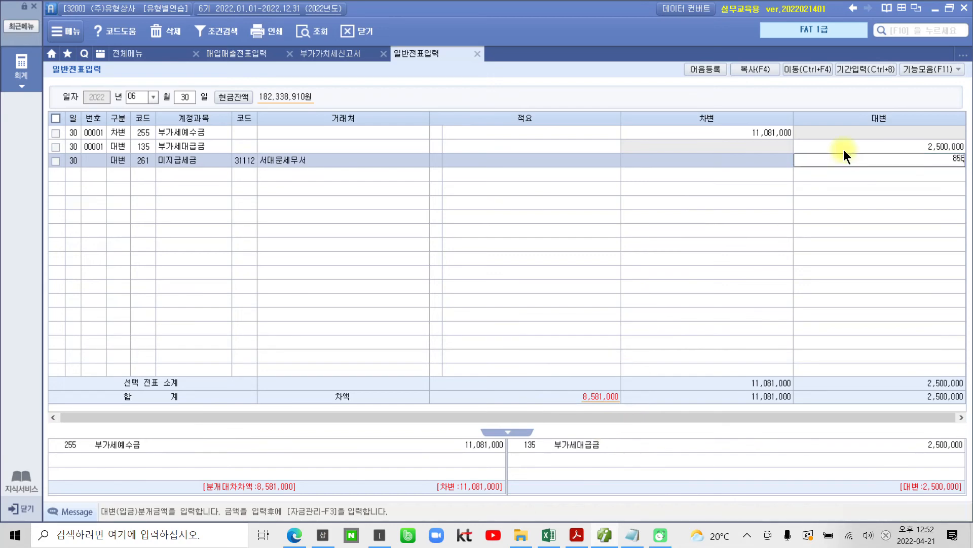
type(",581,000")
key("Return")
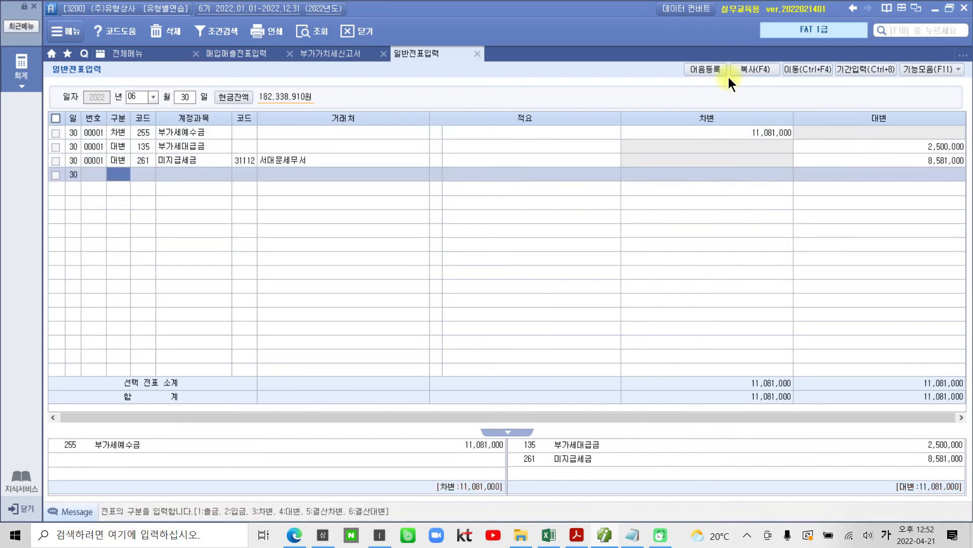
Step: Compare the 미지급세금 credit with the 차감세 amount in 부가가치세신고서, marking it with a red box, and return to 일반전표입력
left_click(946, 163)
left_click(320, 52)
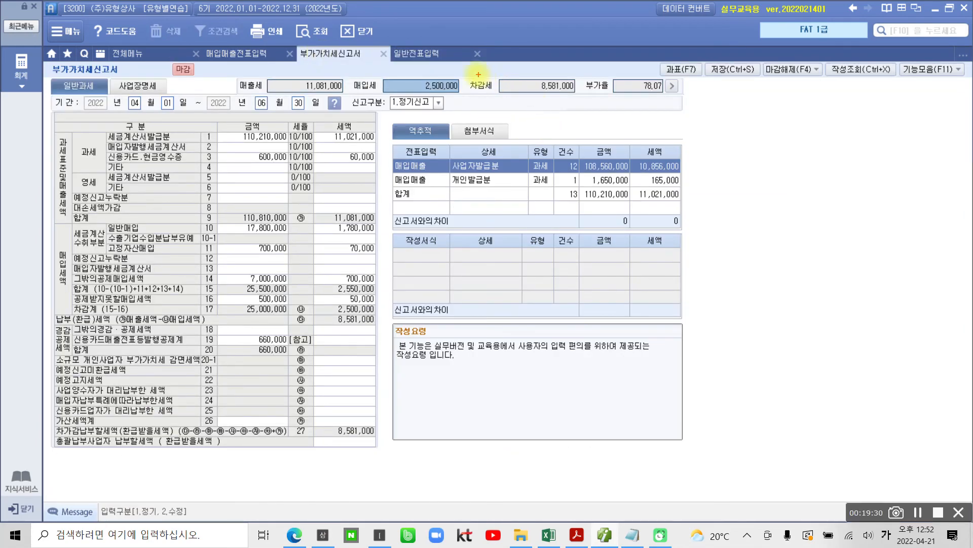
left_click_drag(469, 72, 588, 94)
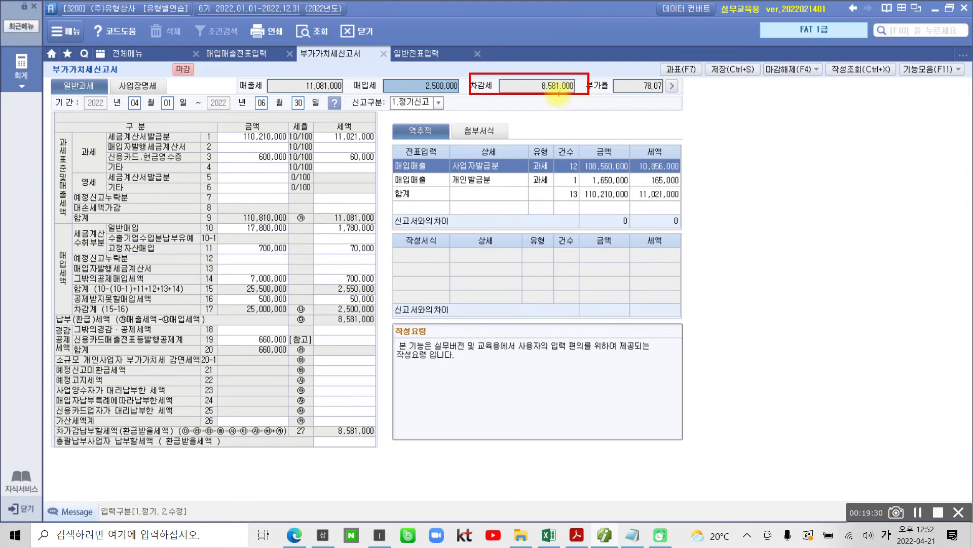
left_click_drag(578, 167, 558, 94)
left_click(430, 55)
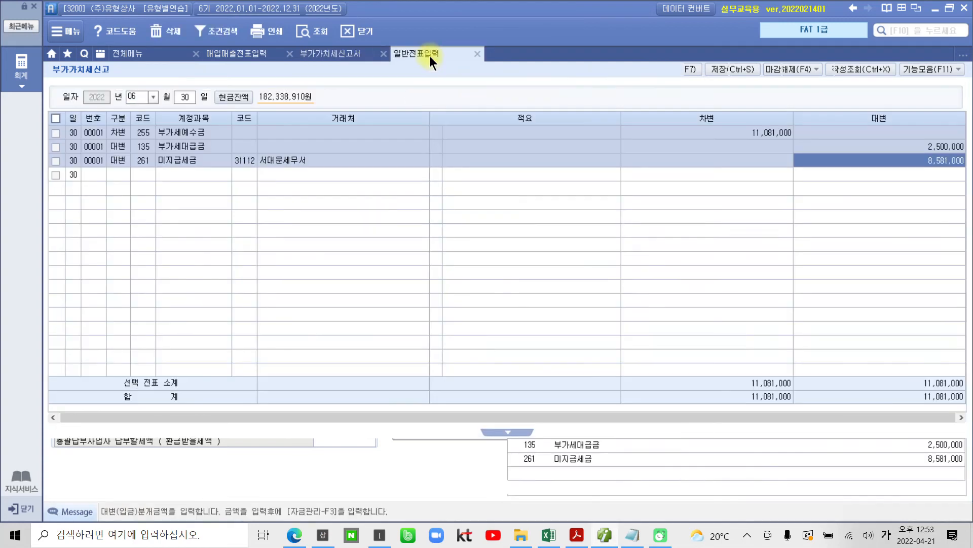
Step: Review the completed June 30 voucher, framing its lines with a red box and clearing the marking
mouse_move(42, 75)
left_mouse_down()
mouse_move(60, 98)
mouse_move(774, 201)
mouse_move(966, 192)
left_mouse_up()
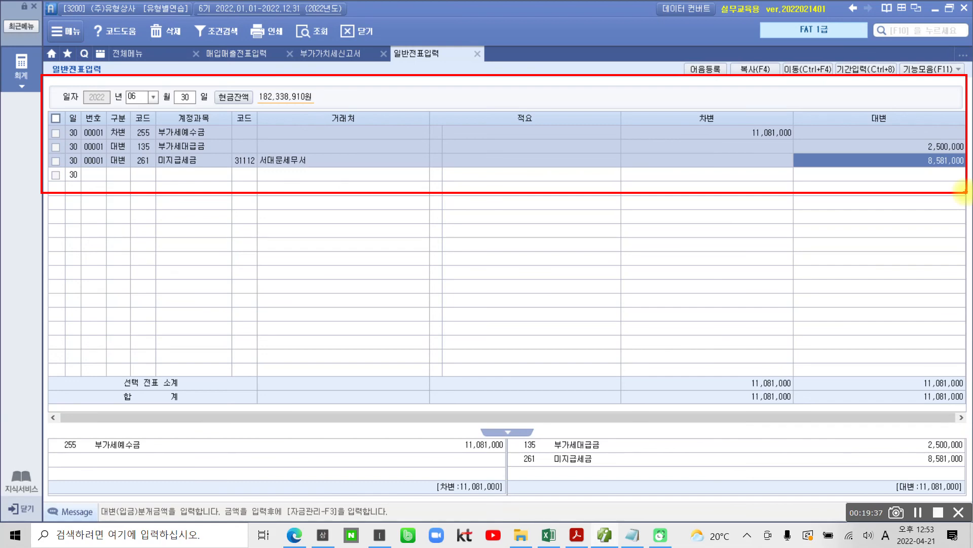
key("Escape")
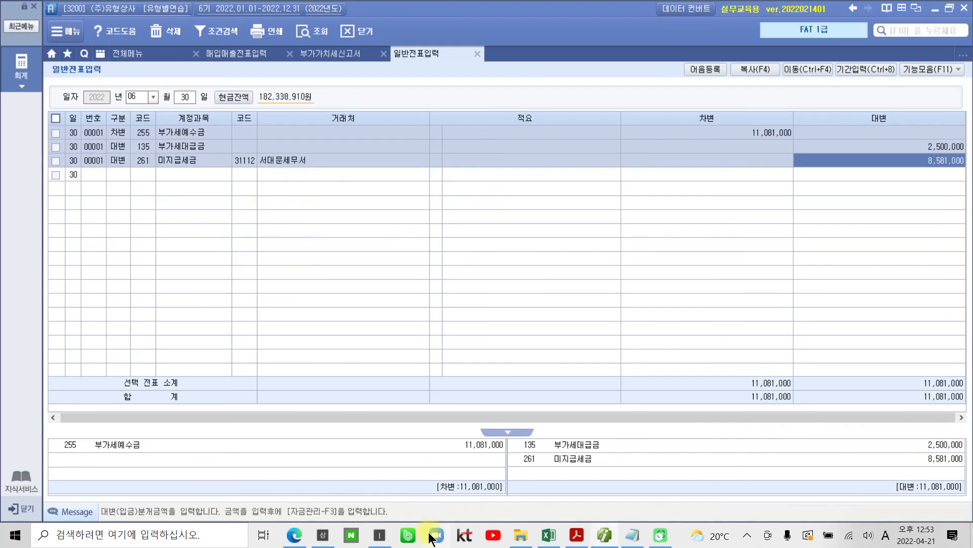
Step: Switch to the problem PDF in Adobe Acrobat Reader and mark the key details of section 9's problem 2, clearing the markings when done
left_click(577, 537)
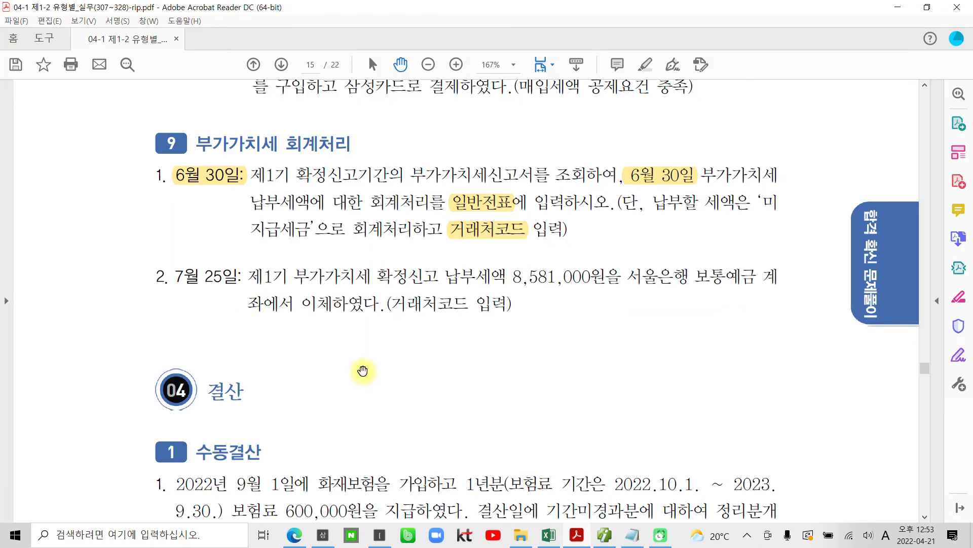
left_click_drag(155, 261, 245, 302)
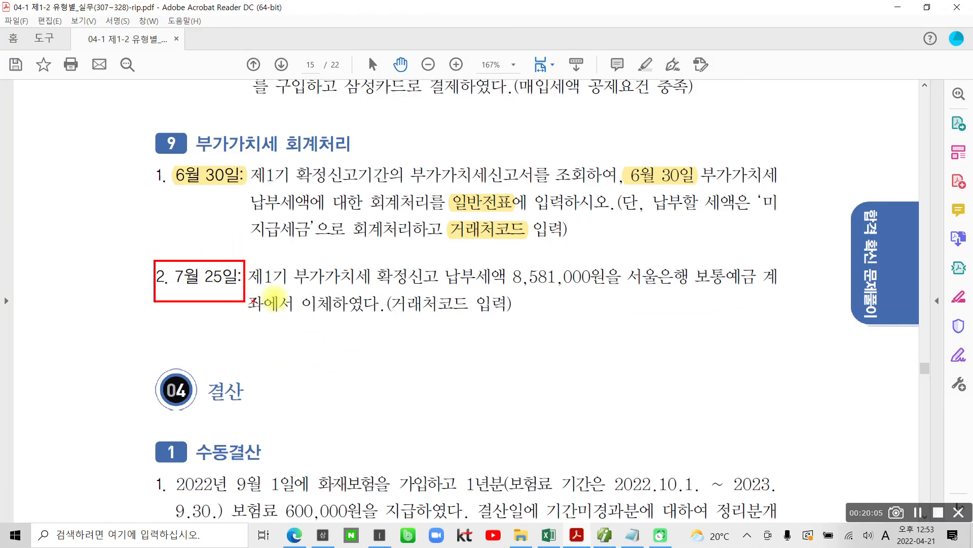
mouse_move(528, 286)
left_mouse_down()
mouse_move(590, 286)
mouse_move(591, 269)
mouse_move(387, 261)
mouse_move(437, 287)
mouse_move(598, 290)
mouse_move(596, 259)
mouse_move(500, 257)
left_mouse_up()
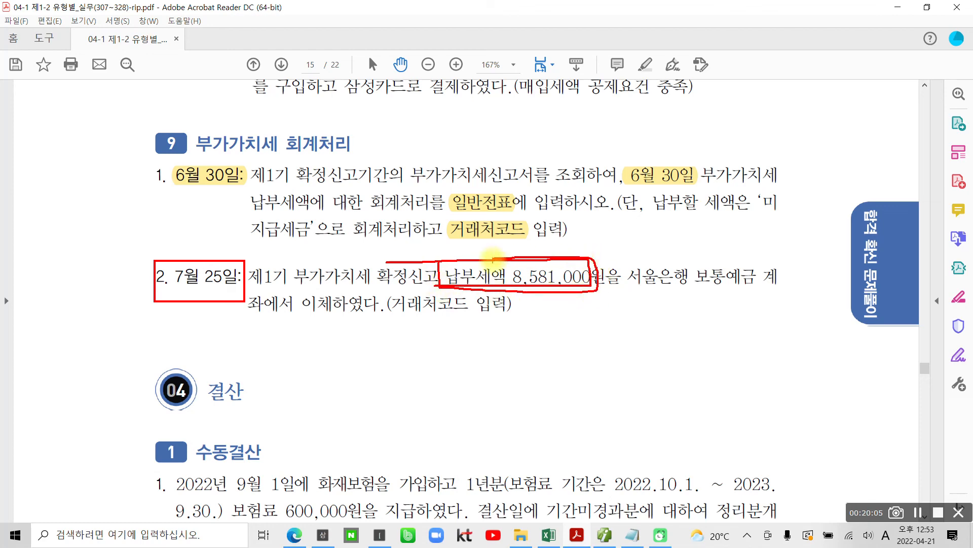
mouse_move(575, 249)
left_mouse_down()
mouse_move(574, 260)
mouse_move(593, 248)
left_mouse_up()
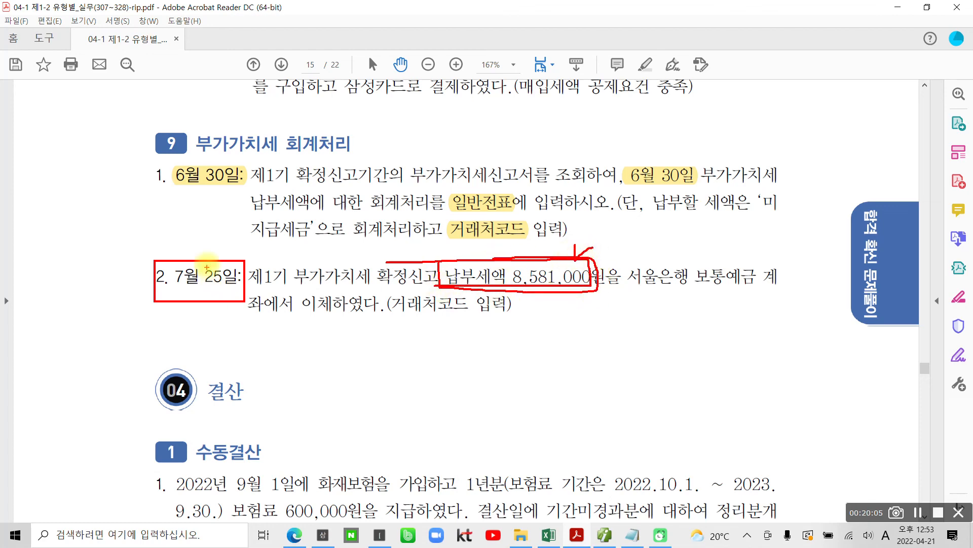
left_click_drag(207, 254, 226, 246)
left_click_drag(694, 289, 757, 293)
left_click_drag(299, 313, 552, 314)
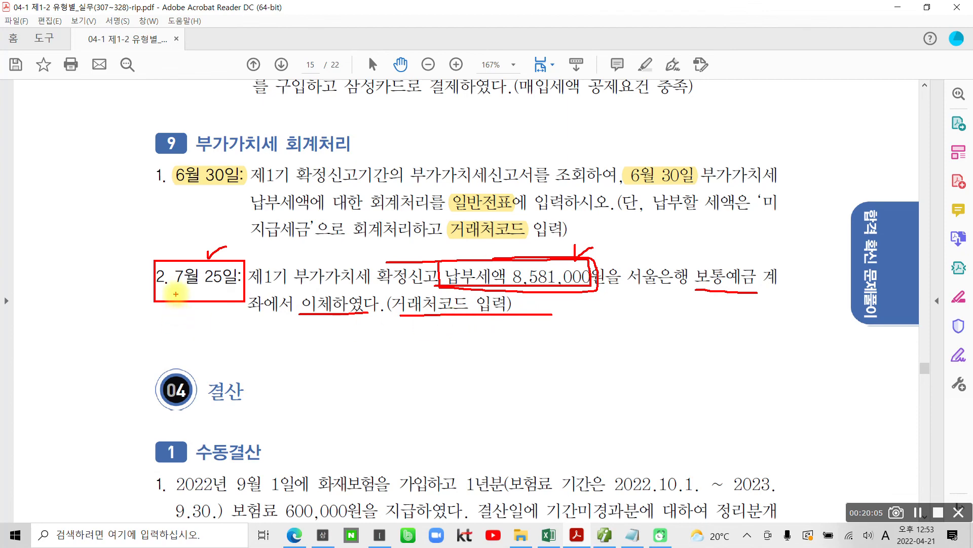
left_click_drag(114, 259, 141, 258)
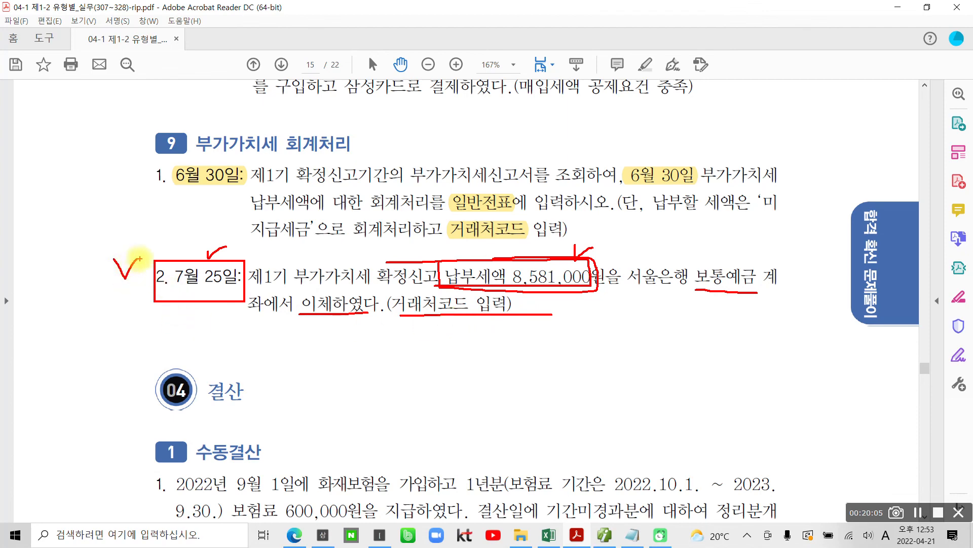
key("Escape")
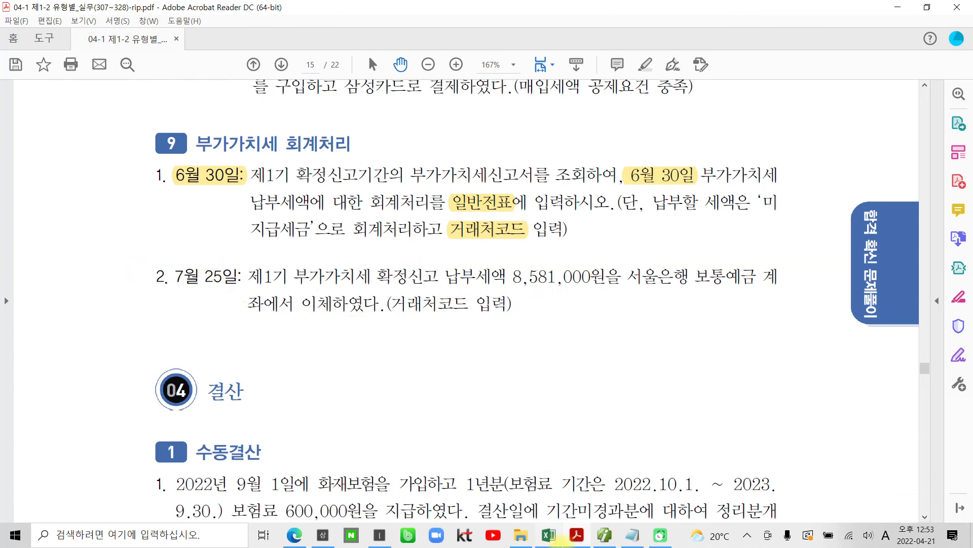
Step: Switch back to 일반전표입력 in the accounting program and set the voucher date to July 25
left_click(585, 541)
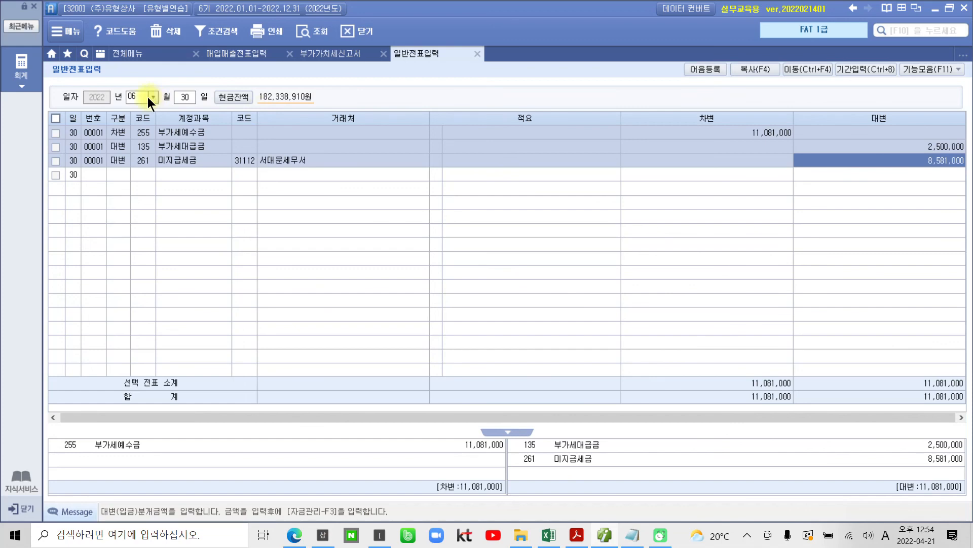
type("07")
key("Return")
type("25")
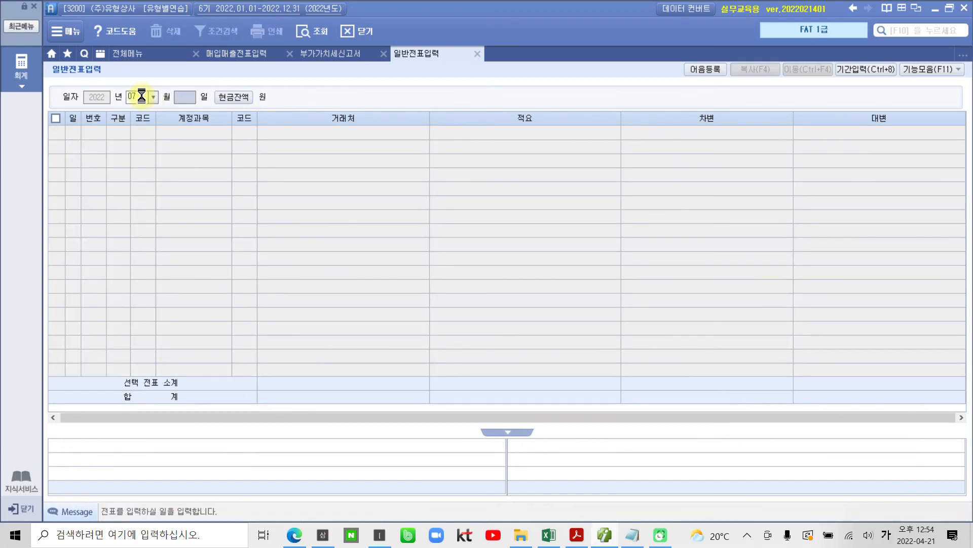
key("Return")
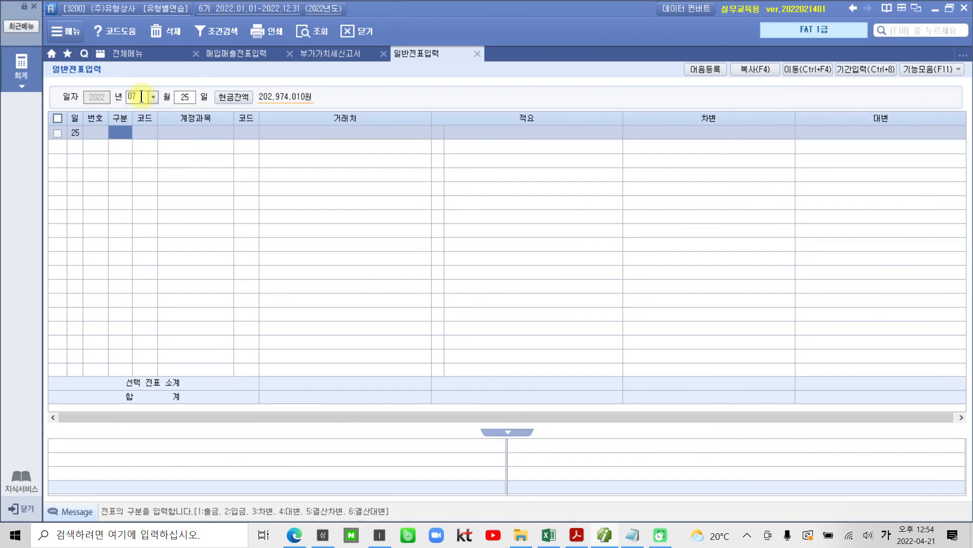
Step: Start a debit line (차변) on the July 25 voucher with account 261 미지급세금
type("3")
key("Return")
type("미지")
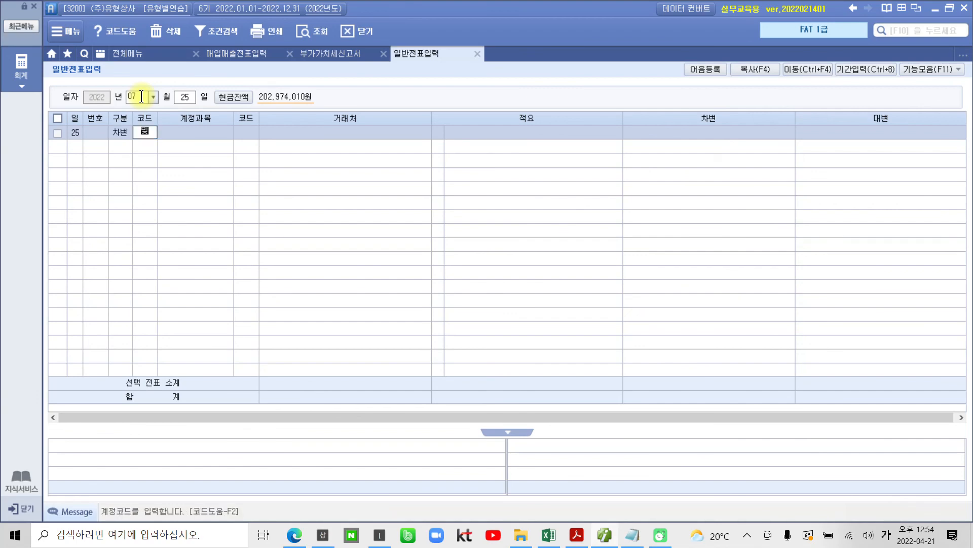
key("Return")
key("Down")
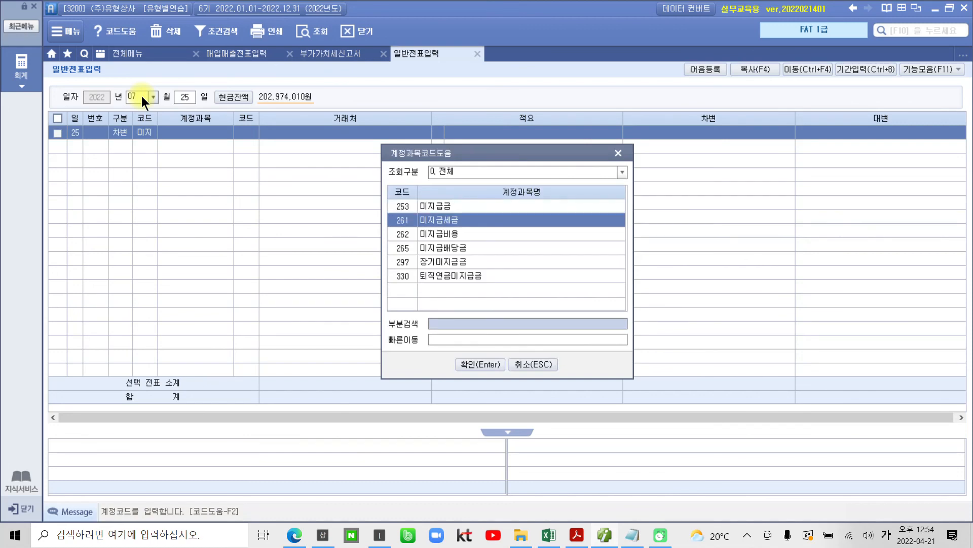
key("Return")
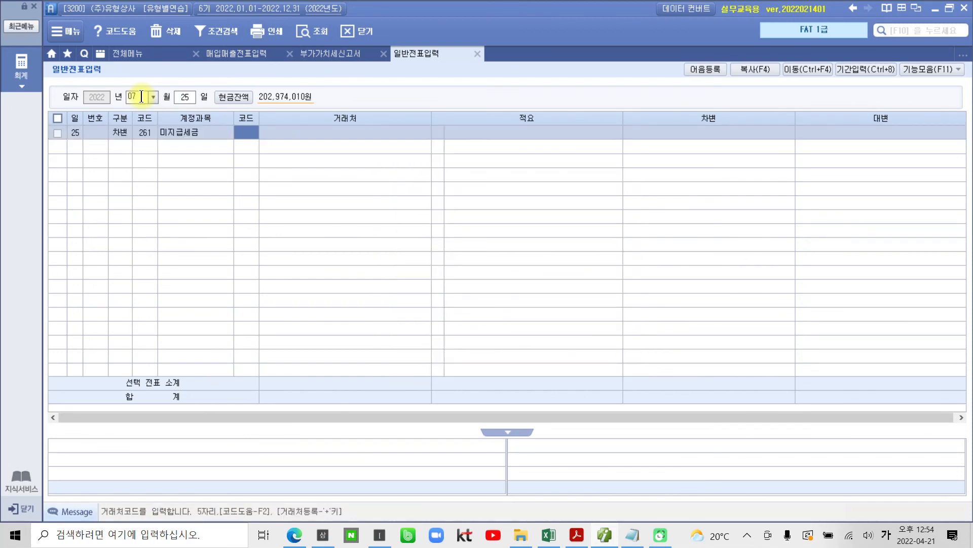
Step: Set 서대문세무서 as the debit line's trading partner, leave the description blank and enter 8,581,000 as the debit amount
type("31112")
key("Return")
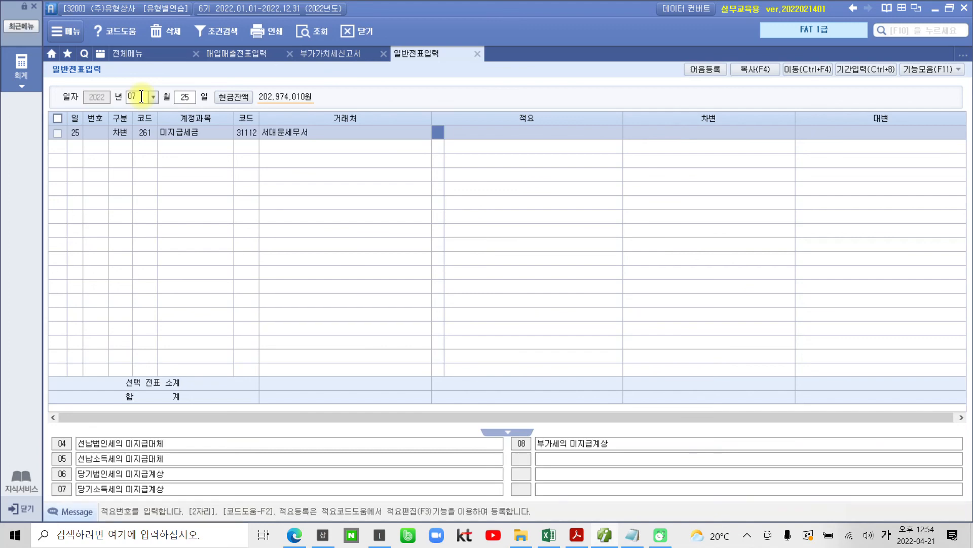
key("Return")
key("Return")
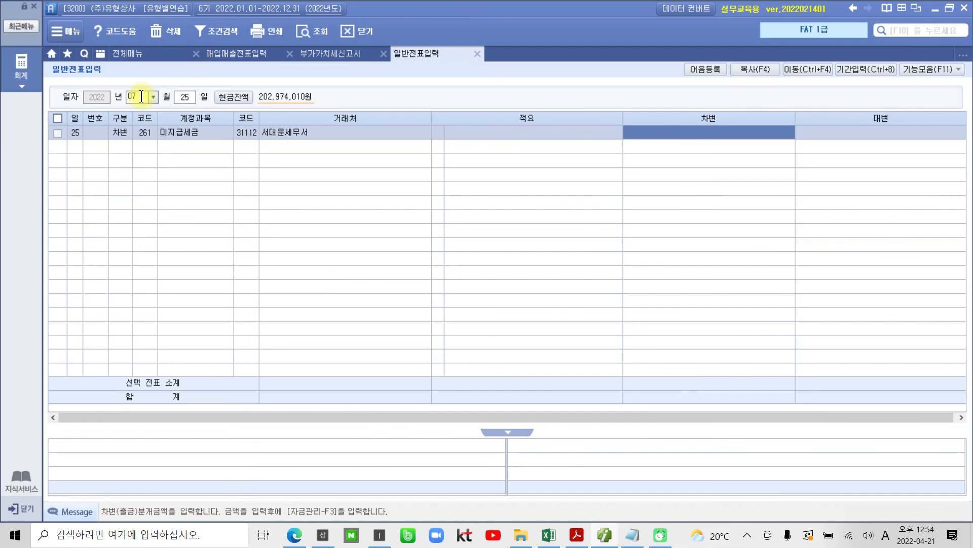
type("8581000")
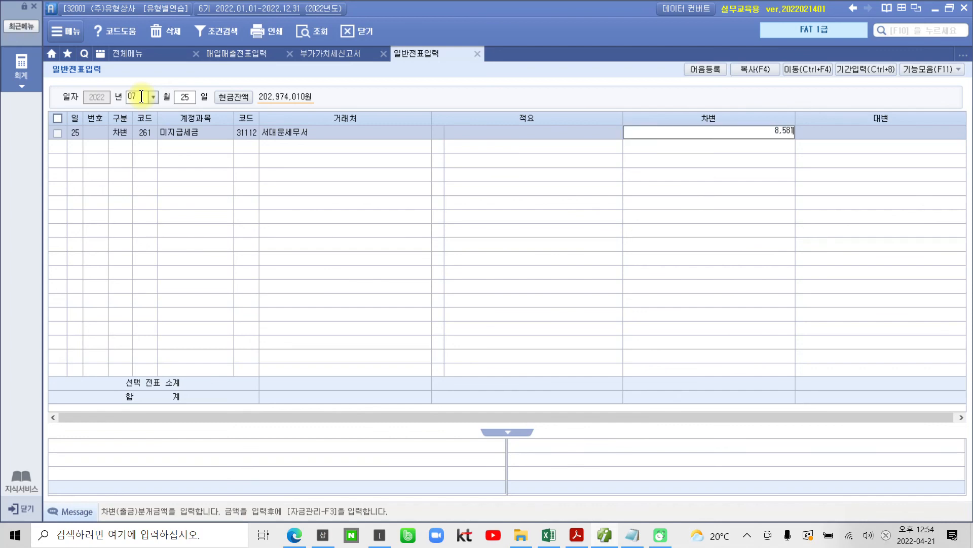
key("Return")
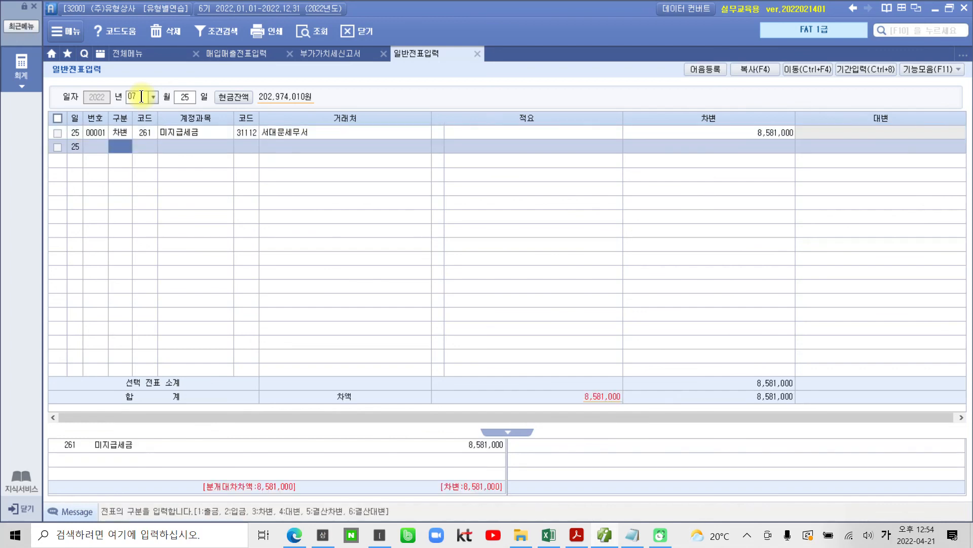
Step: Add a credit line (대변) with account 103 보통예금 and trading partner 서울은행(보통), leaving the description blank
type("4103")
key("Return")
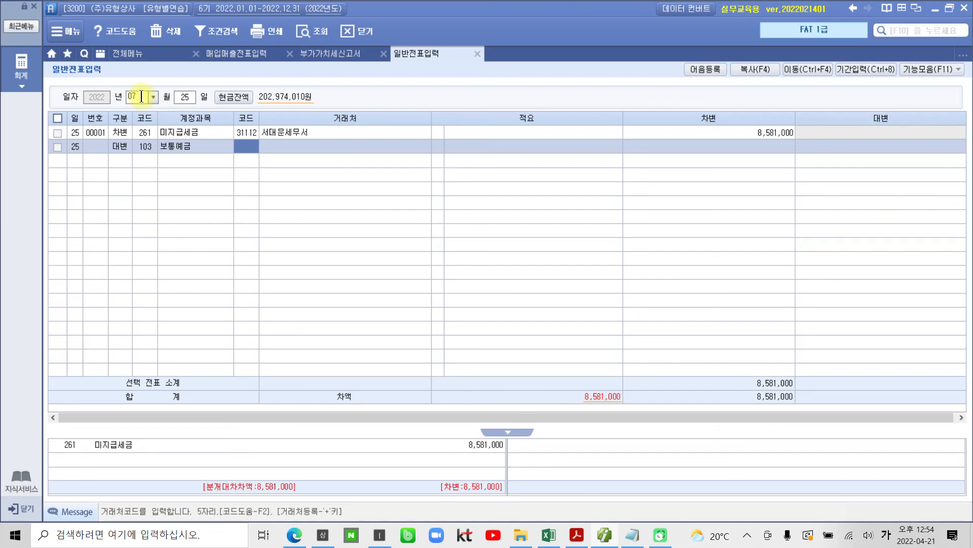
type("서울")
key("Return")
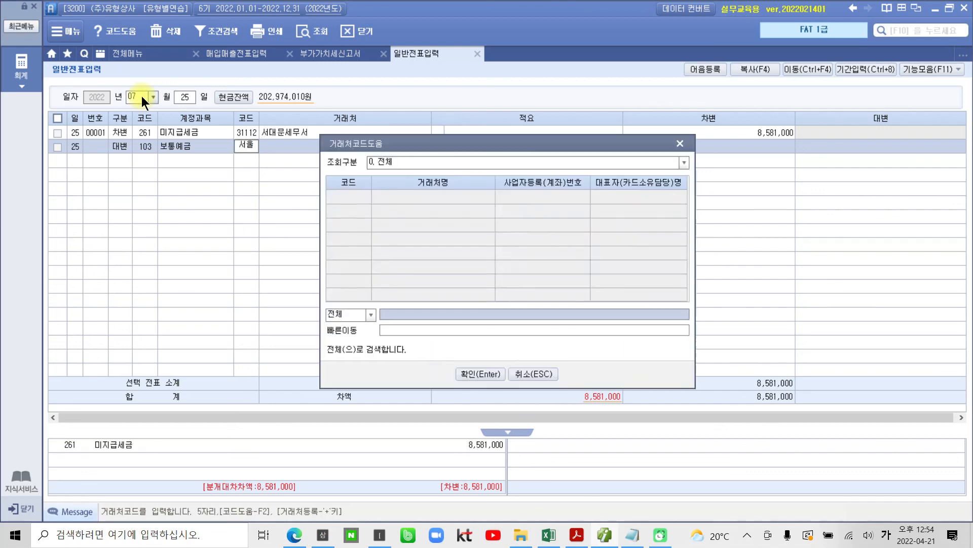
key("Return")
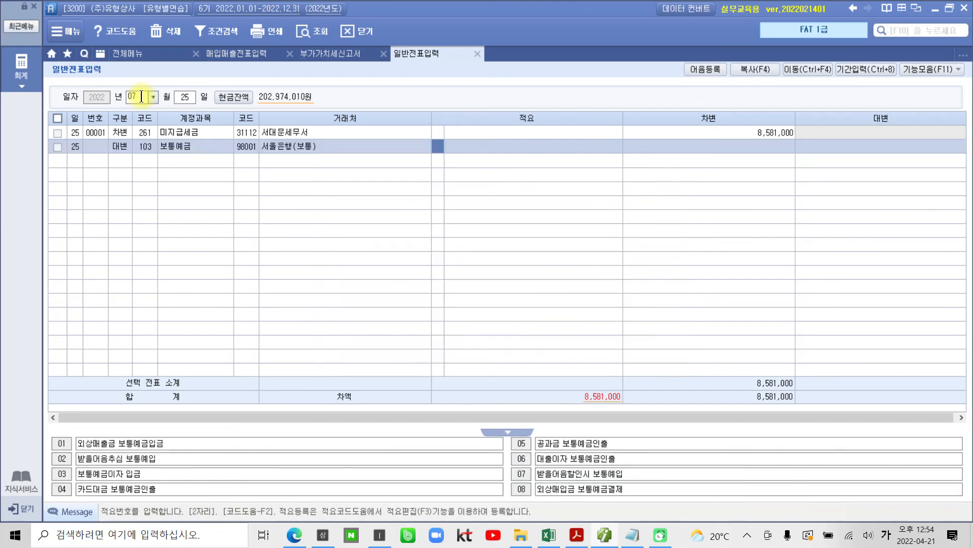
key("Return")
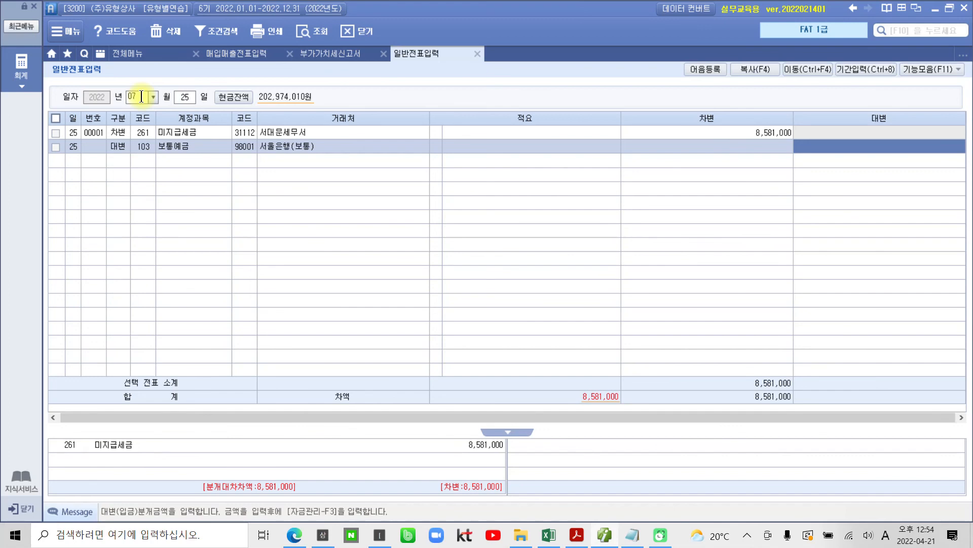
Step: Enter 8,581,000 as the credit amount for 보통예금 to complete the July 25 voucher
type("8581000")
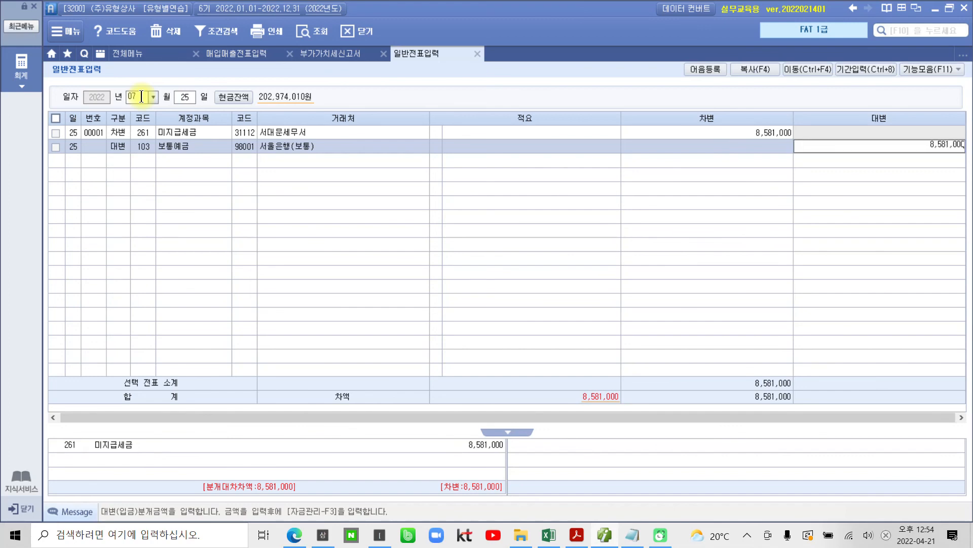
key("Return")
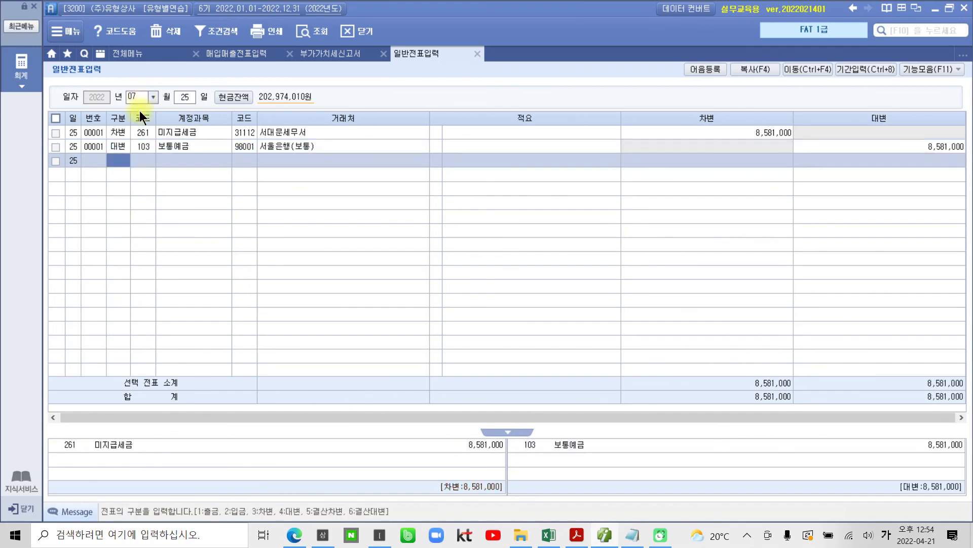
left_click(140, 146)
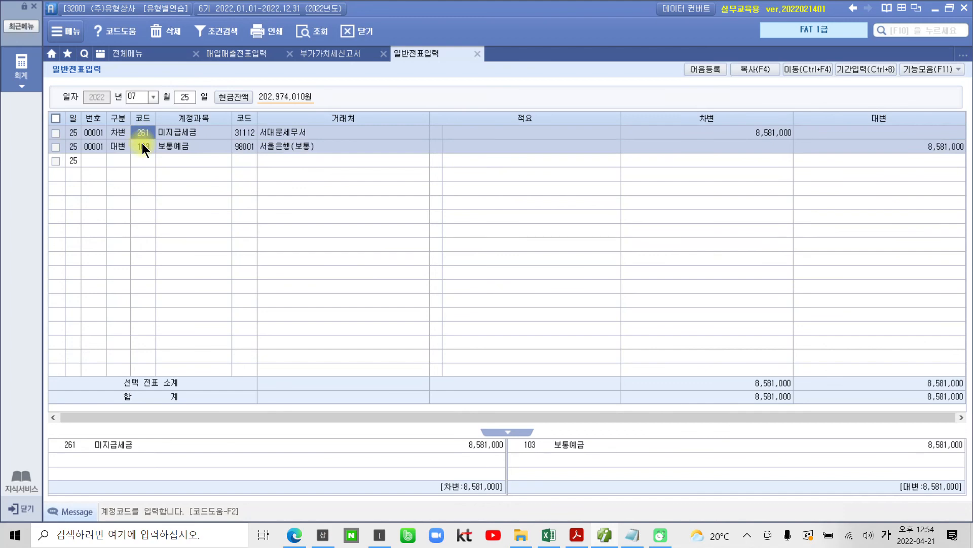